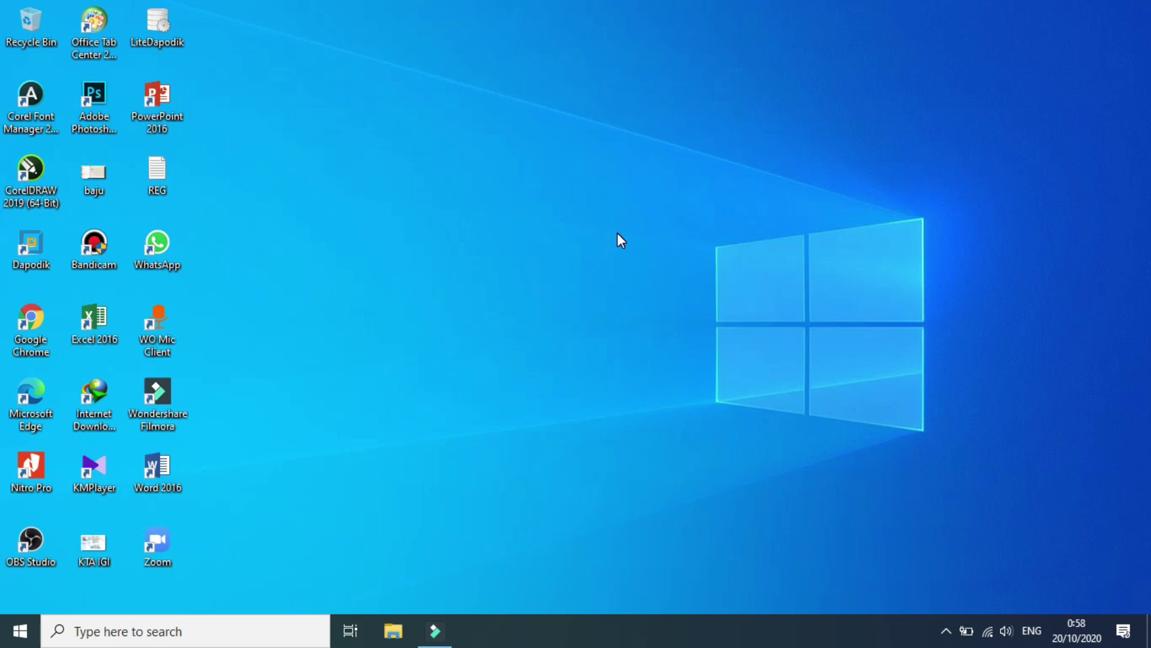
Launch Google Chrome from its desktop shortcut
double_click(34, 311)
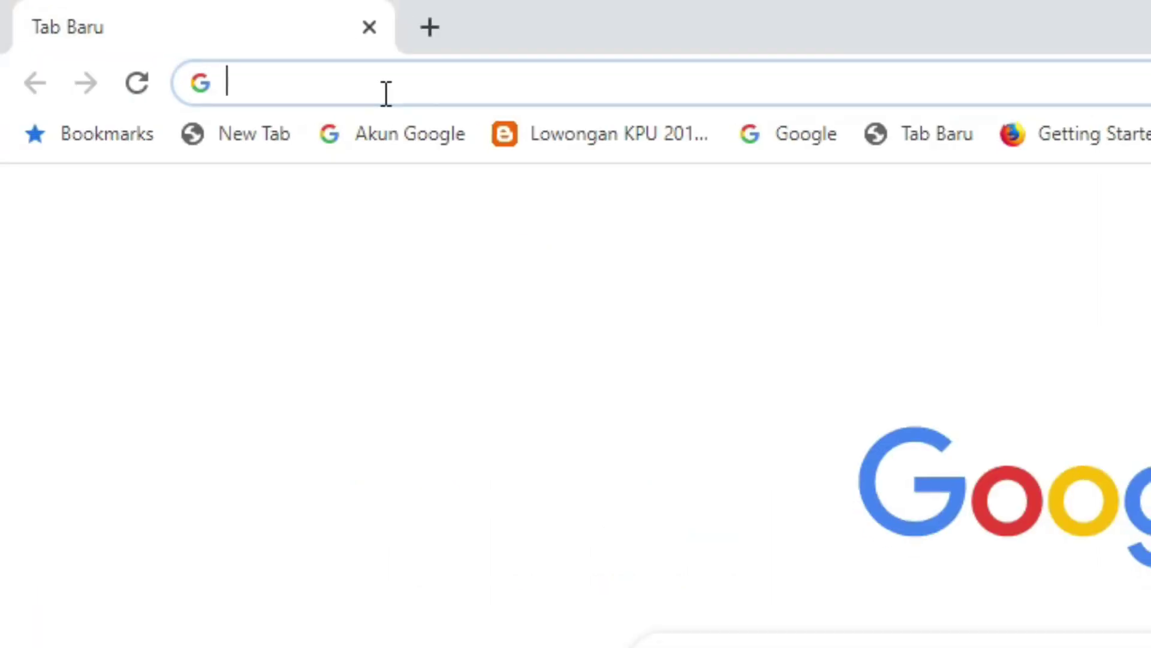
Go to renderforest.com from the address bar
text(re)
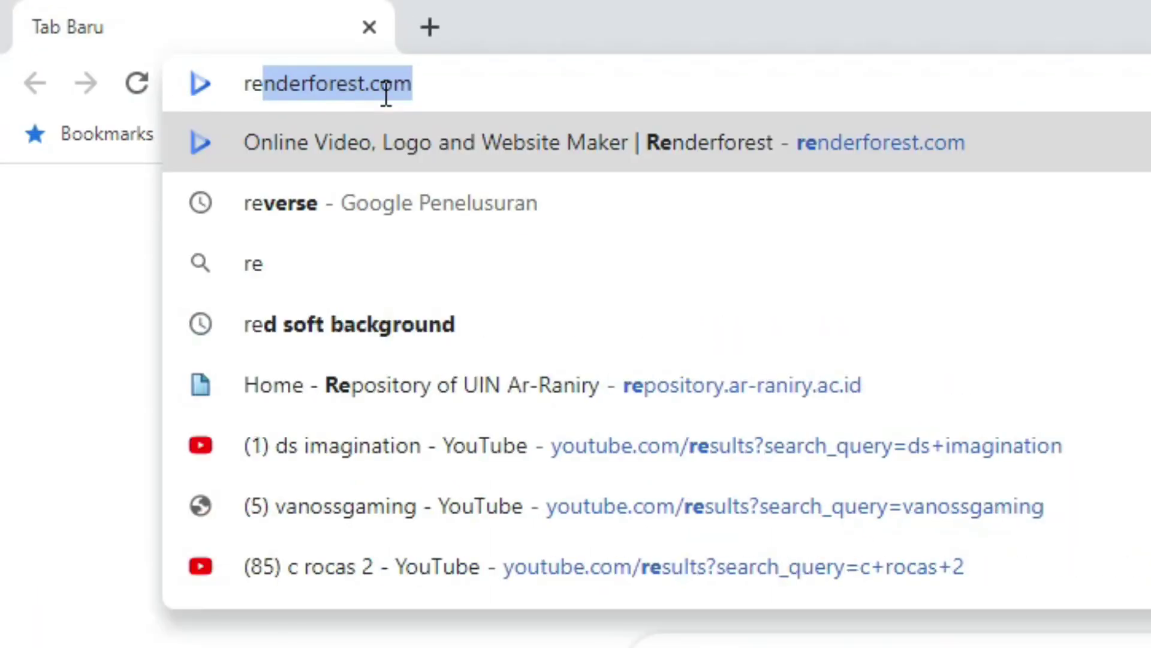
text(n)
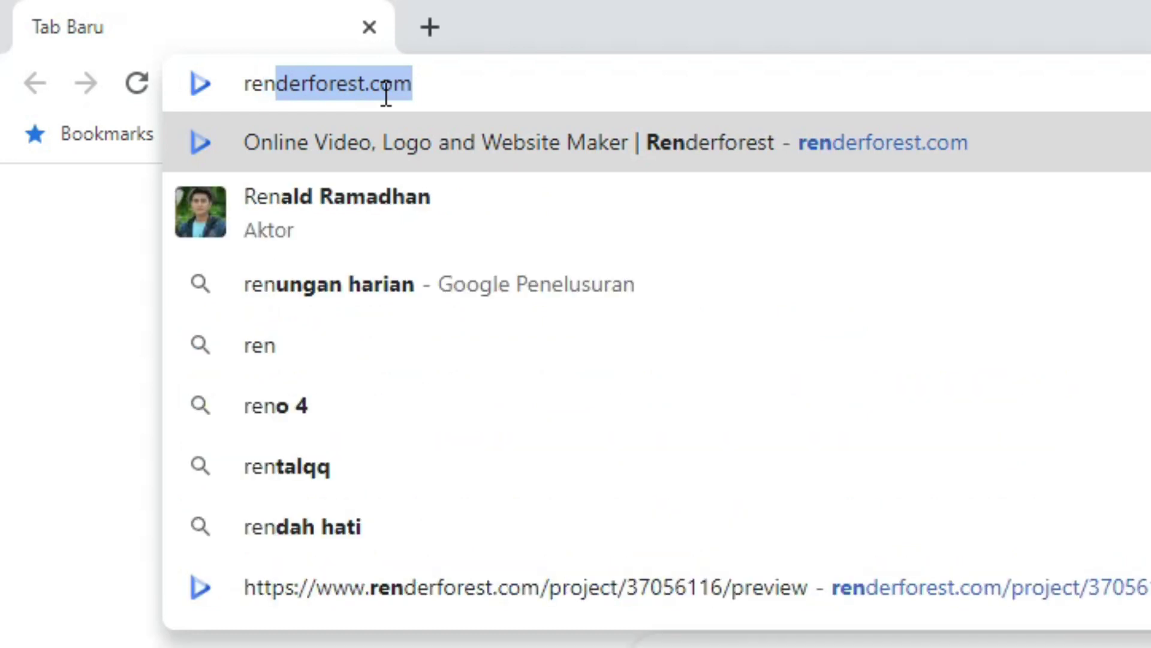
text(derfor)
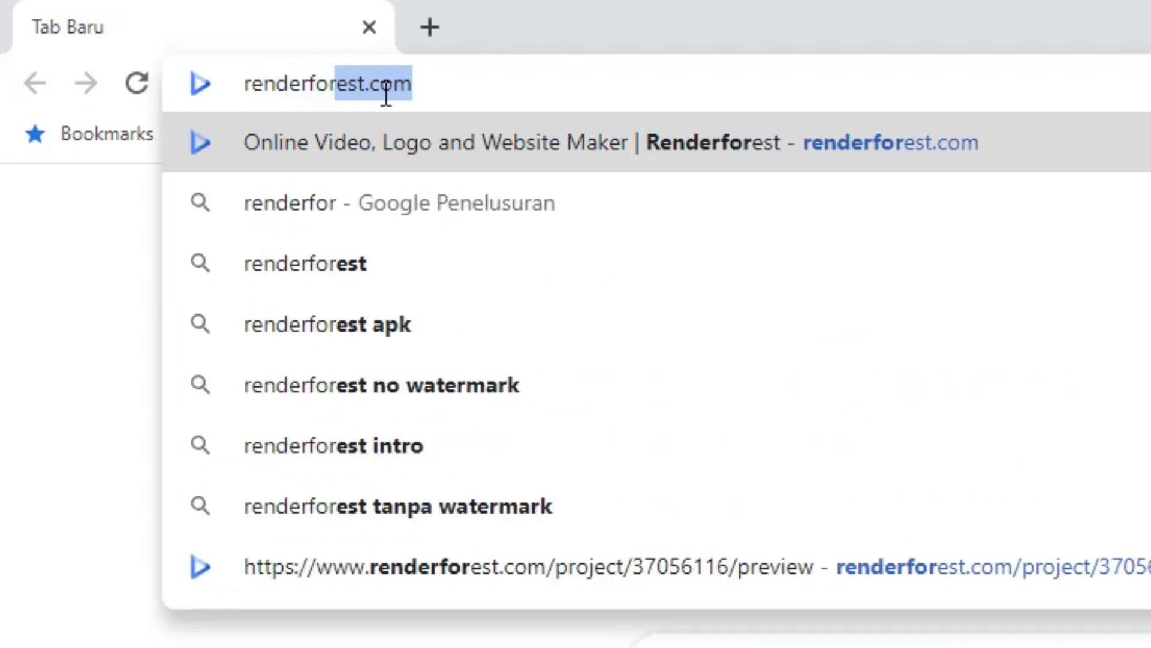
text(est.com)
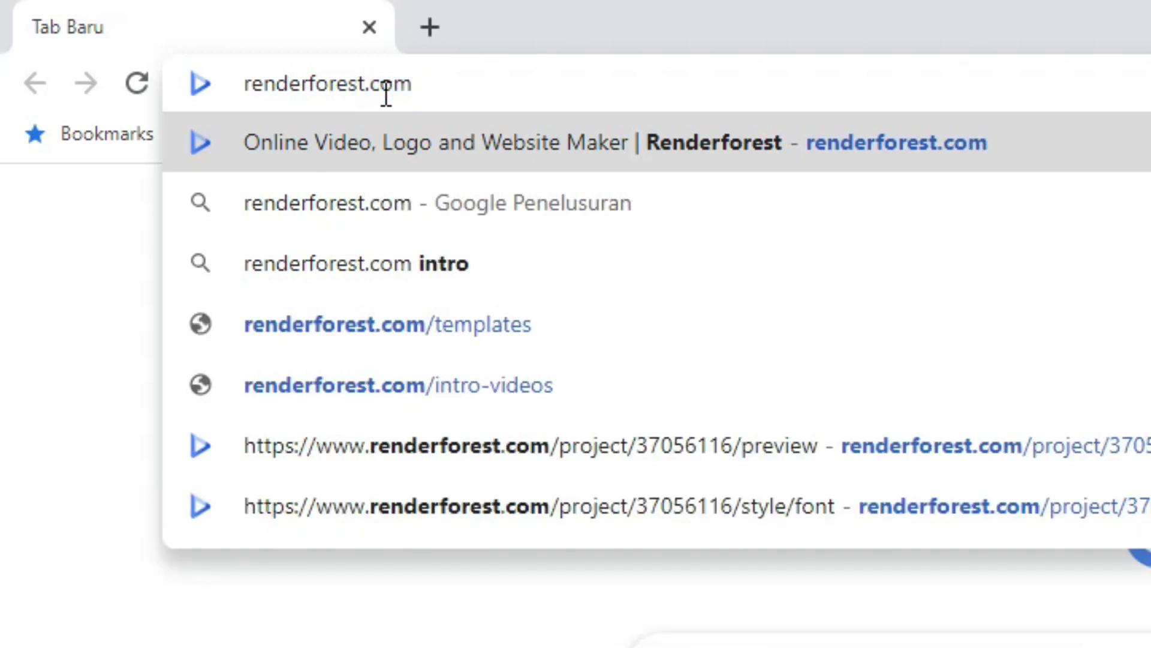
key(Return)
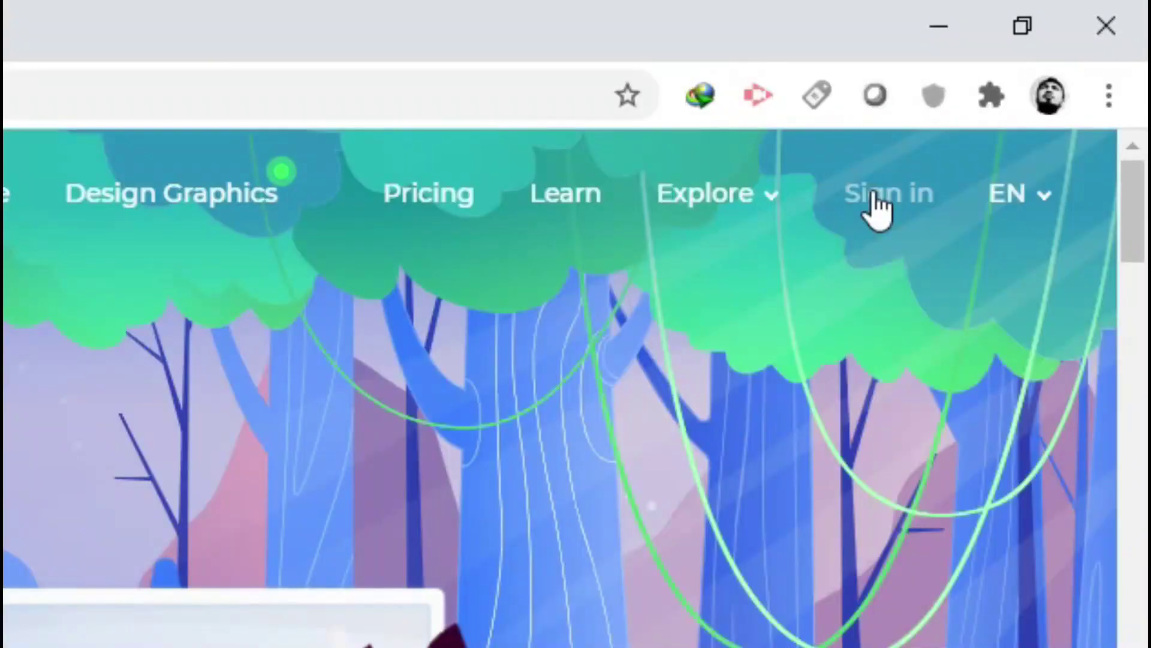
Open Renderforest's Sign in page and choose to continue with Google
click(877, 206)
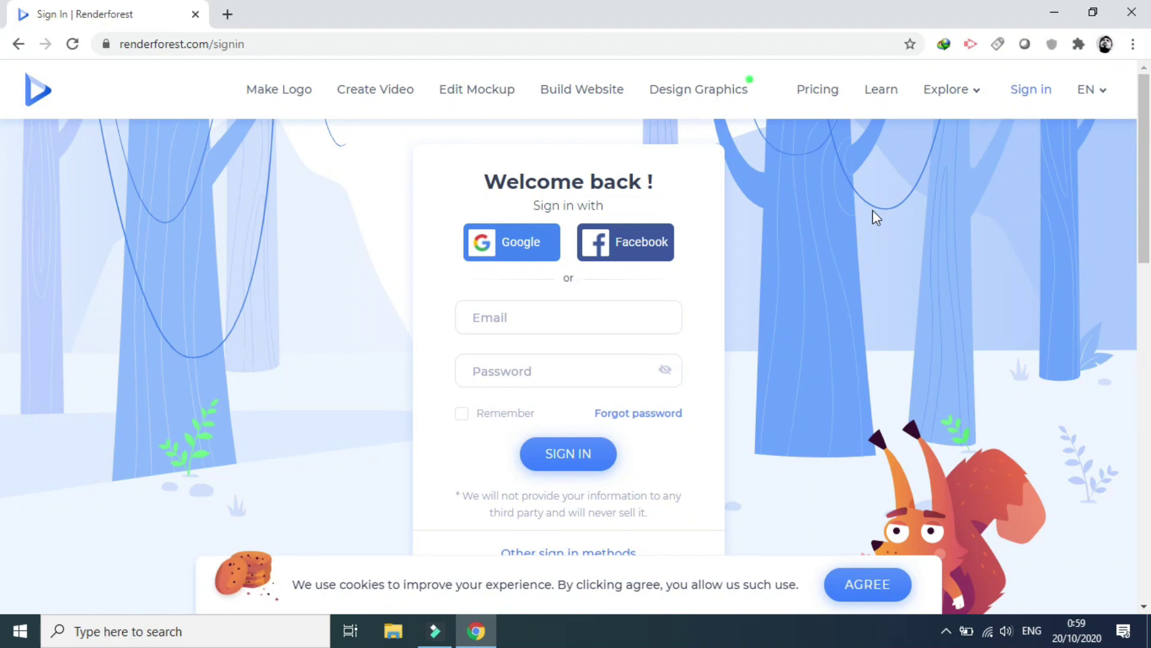
scroll(873, 210, down, 3)
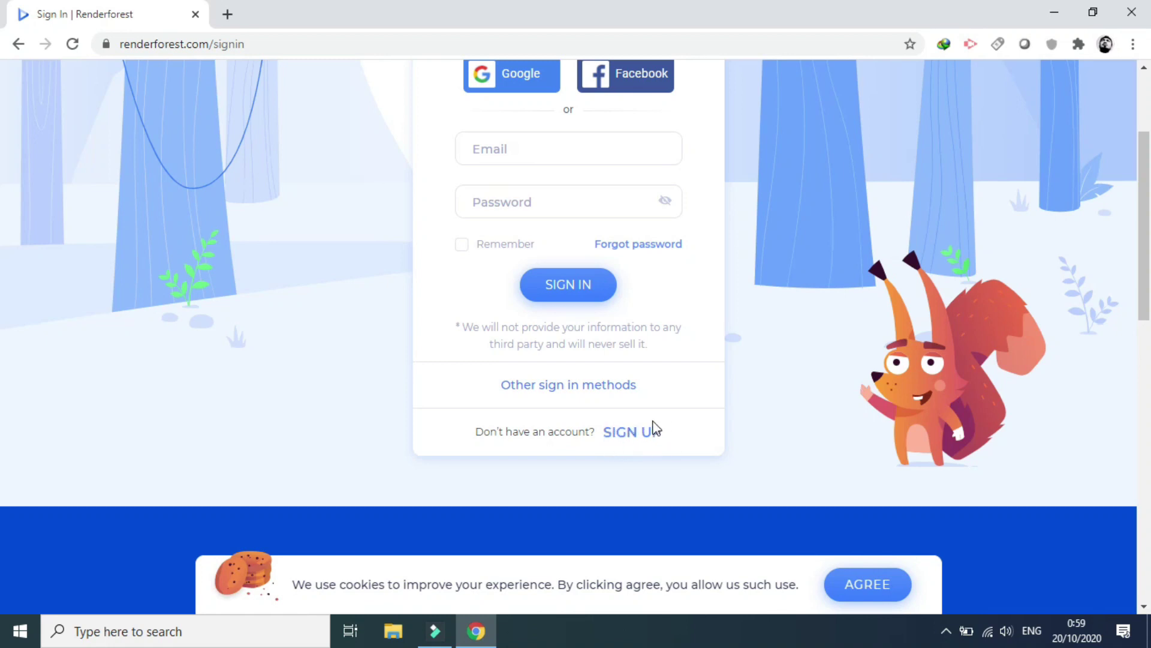
scroll(678, 450, up, 2)
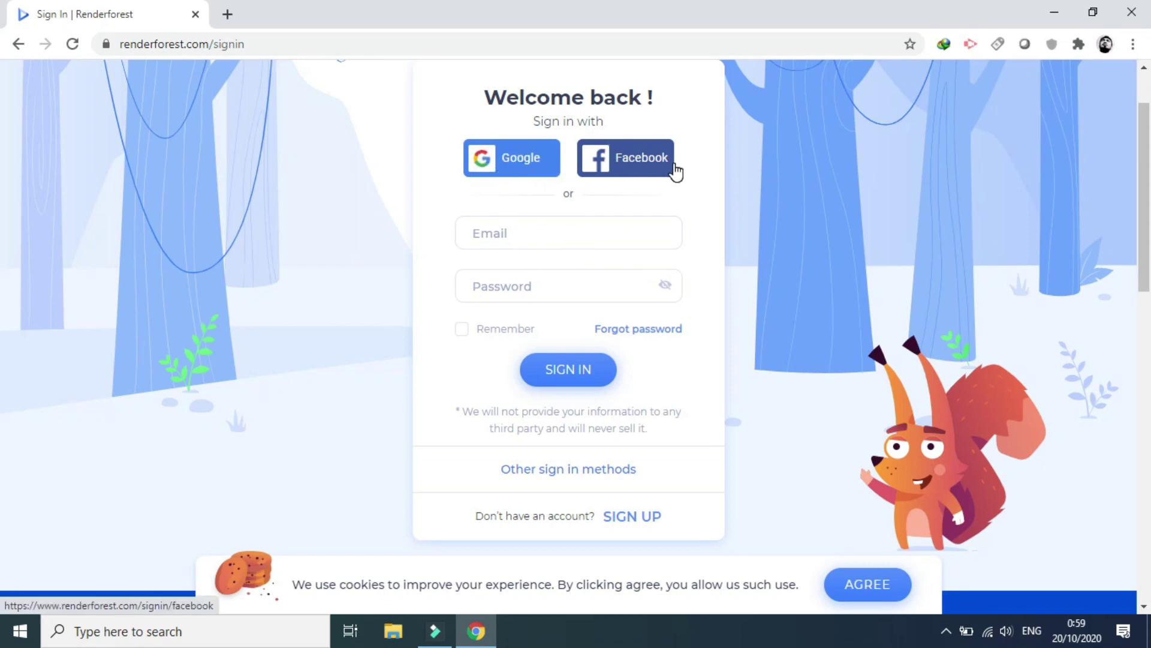
scroll(677, 171, up, 2)
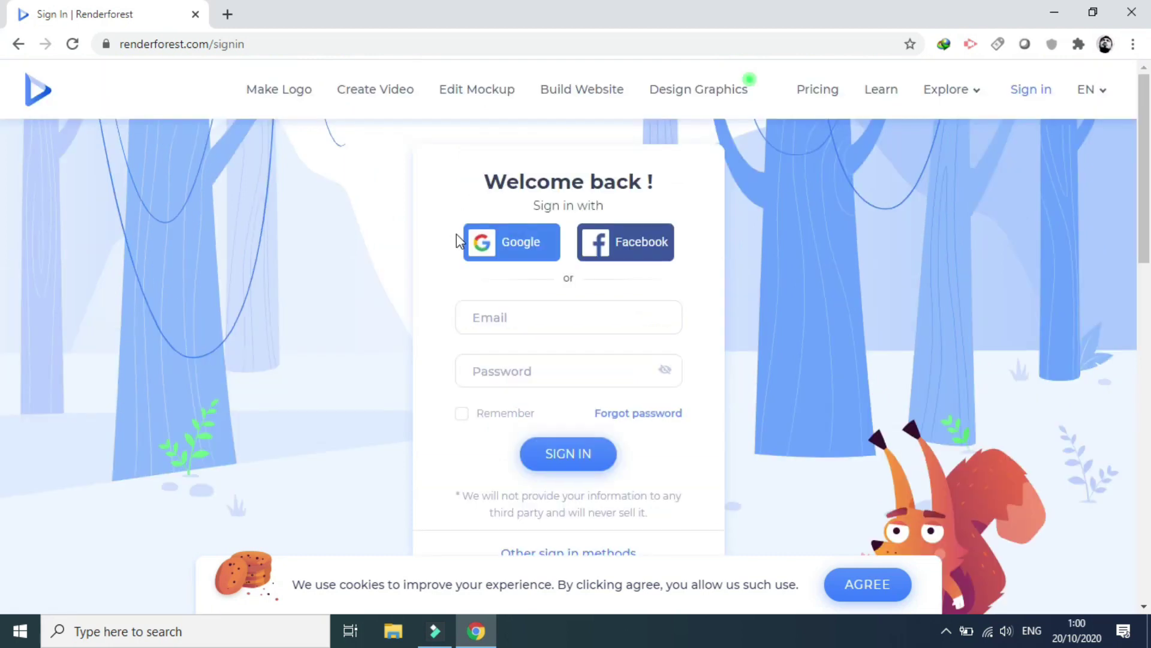
click(528, 258)
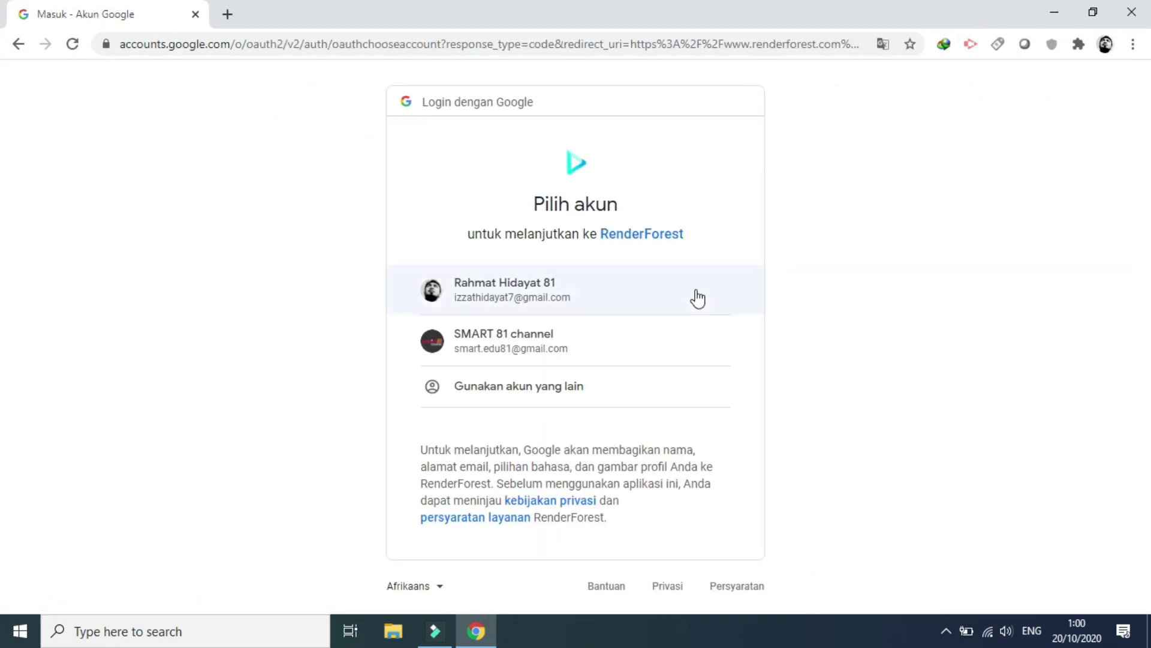
Pick the first Google account listed to finish signing in
click(530, 308)
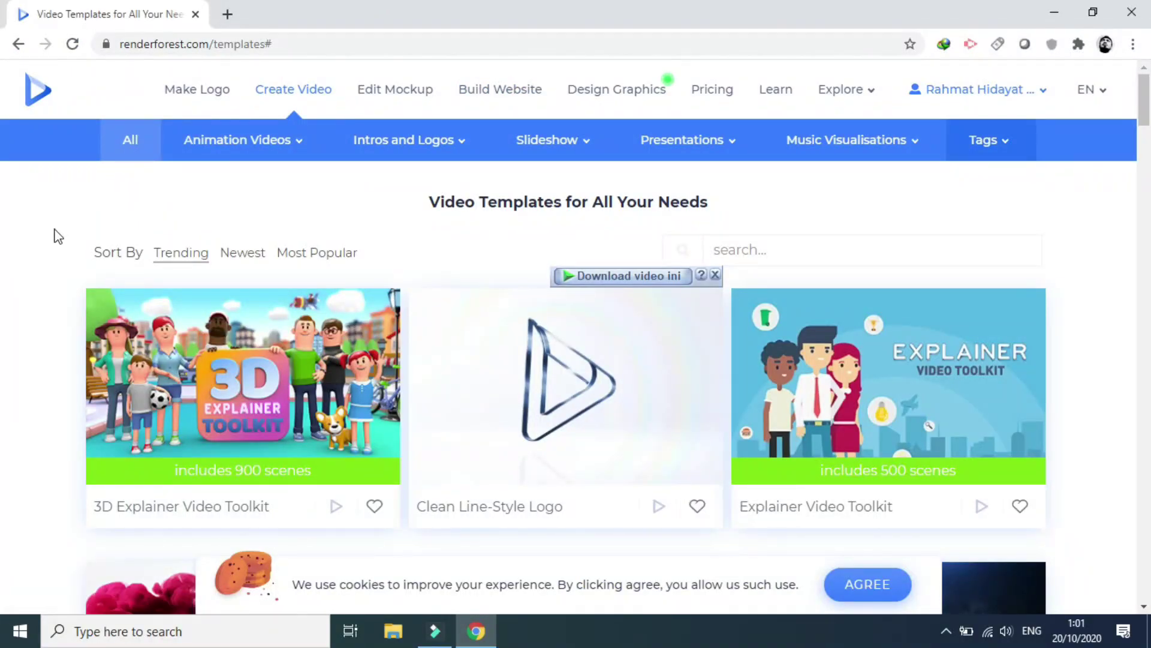
Scroll down the template grid and open the Explainer World Toolkit card
scroll(58, 235, down, 1)
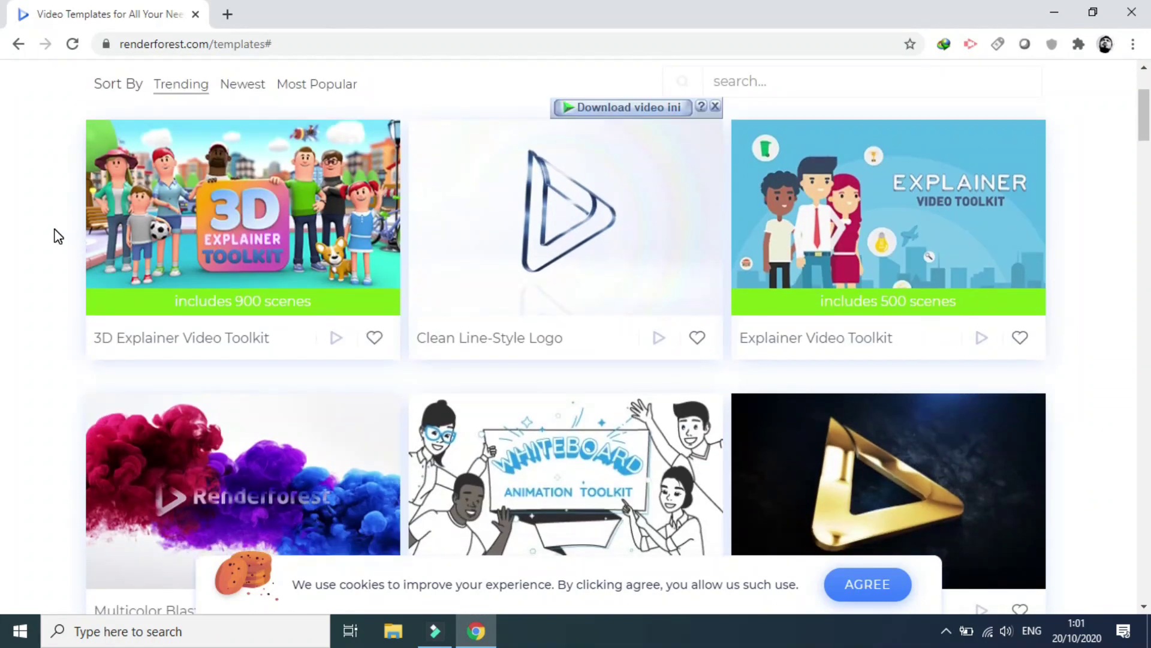
mouse_move(243, 378)
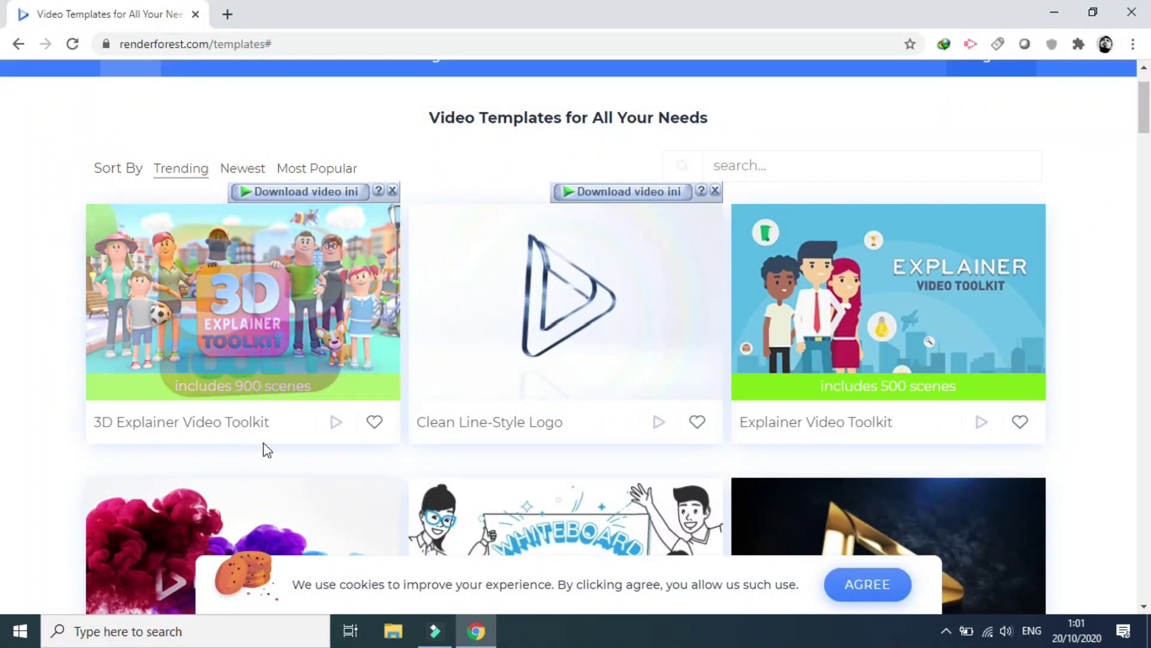
scroll(1, 382, down, 1)
scroll(1, 382, down, 1)
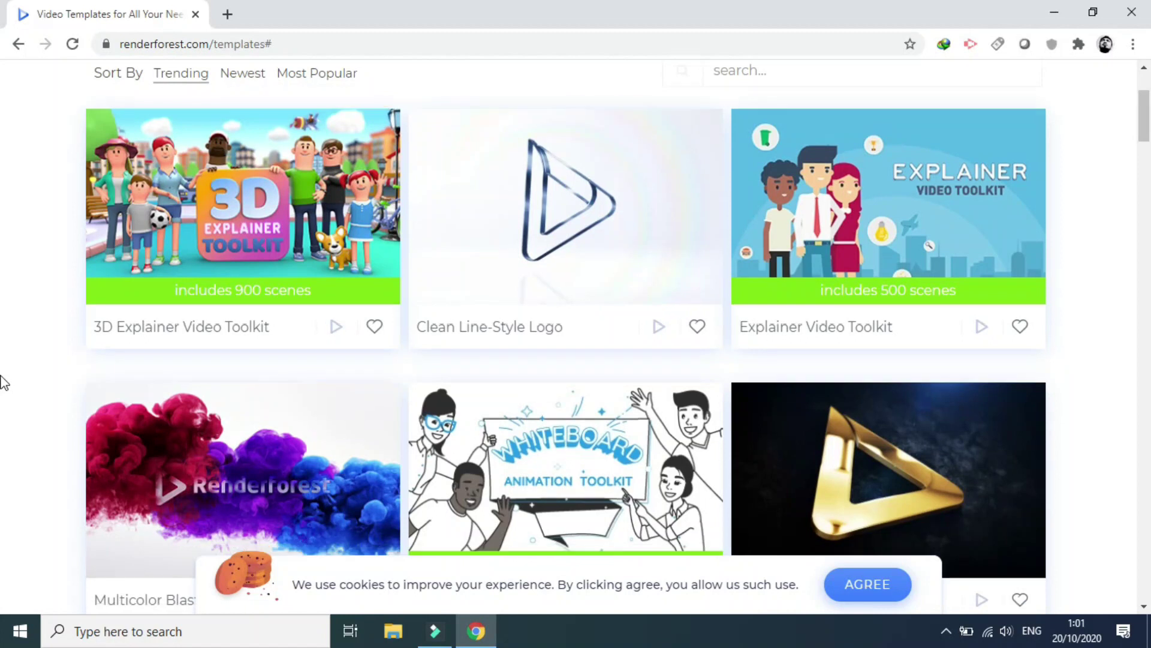
mouse_move(614, 428)
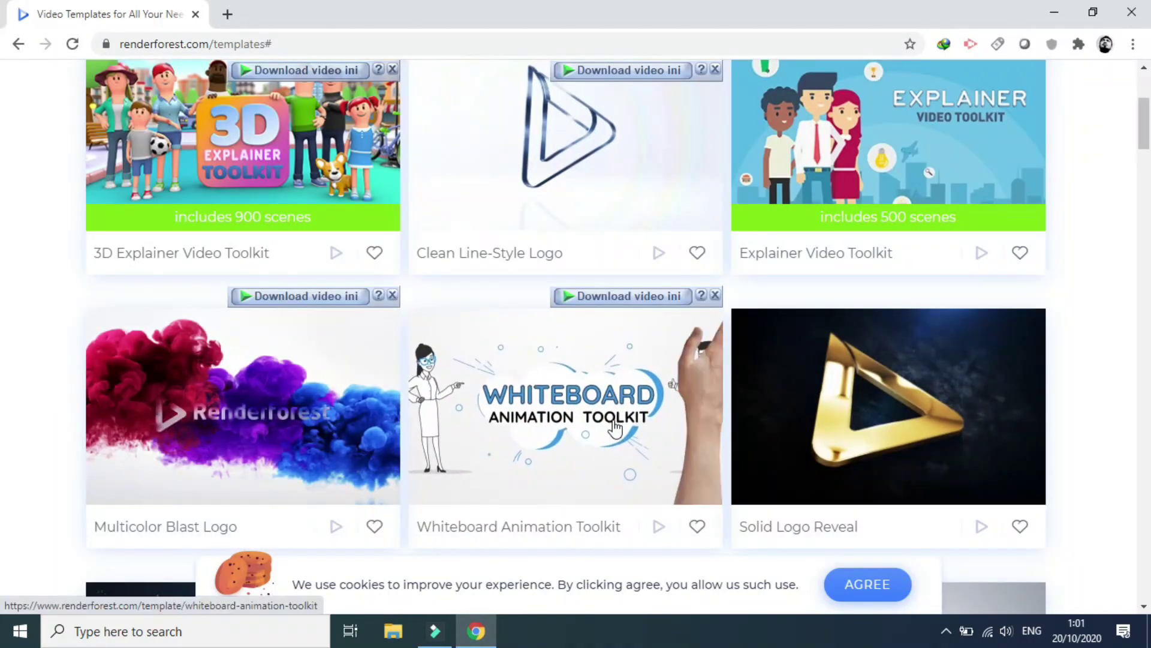
scroll(590, 354, down, 1)
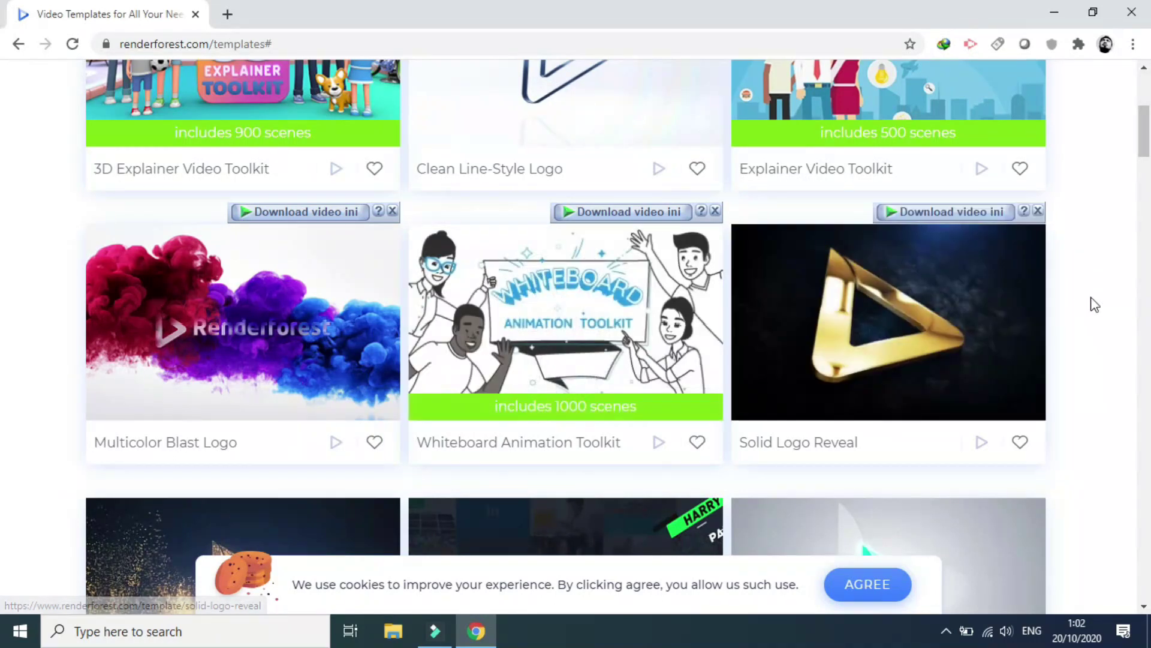
scroll(1092, 304, down, 1)
scroll(1094, 305, down, 2)
scroll(1095, 305, down, 3)
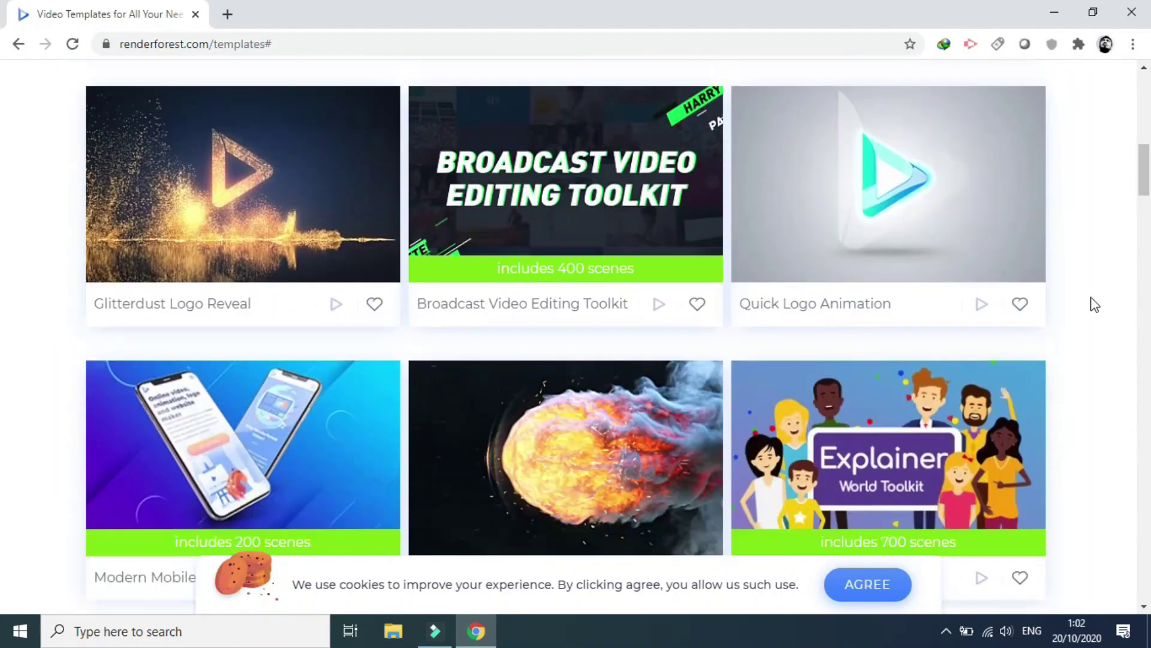
scroll(1095, 305, down, 2)
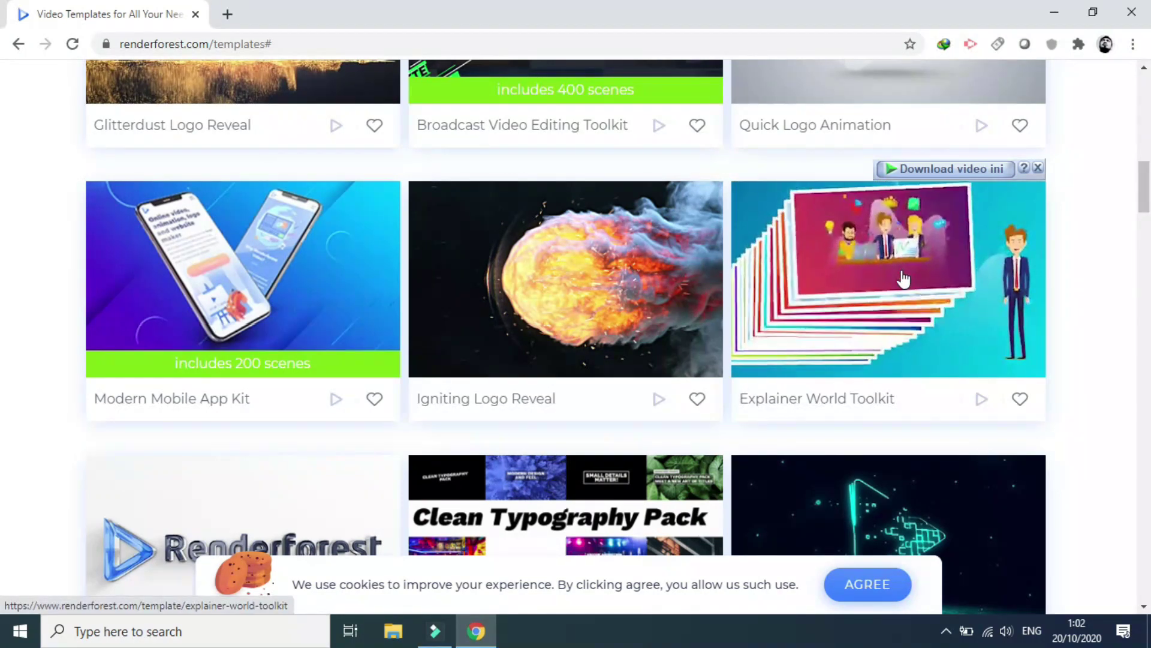
click(904, 277)
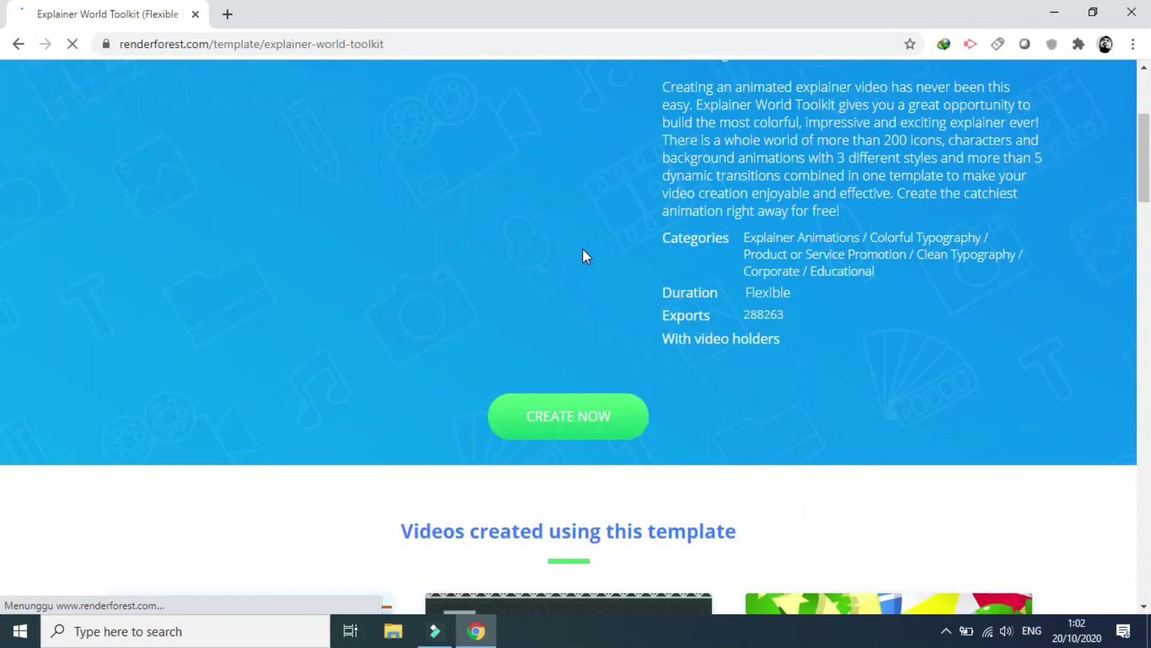
Choose CREATE NOW, select the Add scene option, and create the project
scroll(599, 366, down, 4)
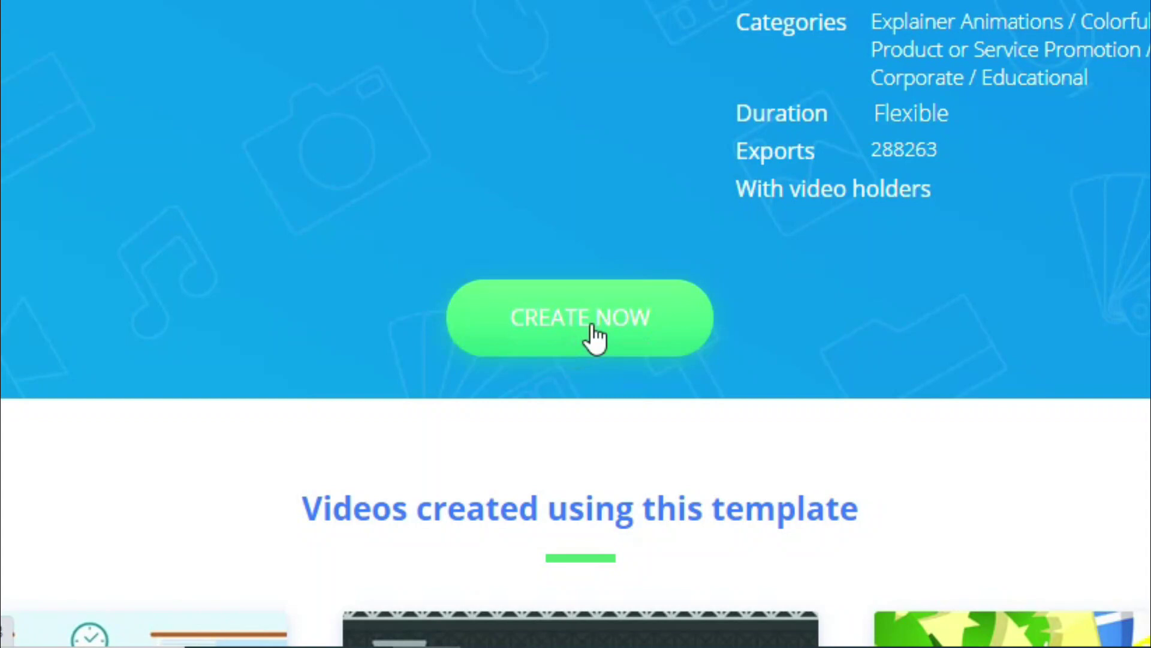
click(596, 340)
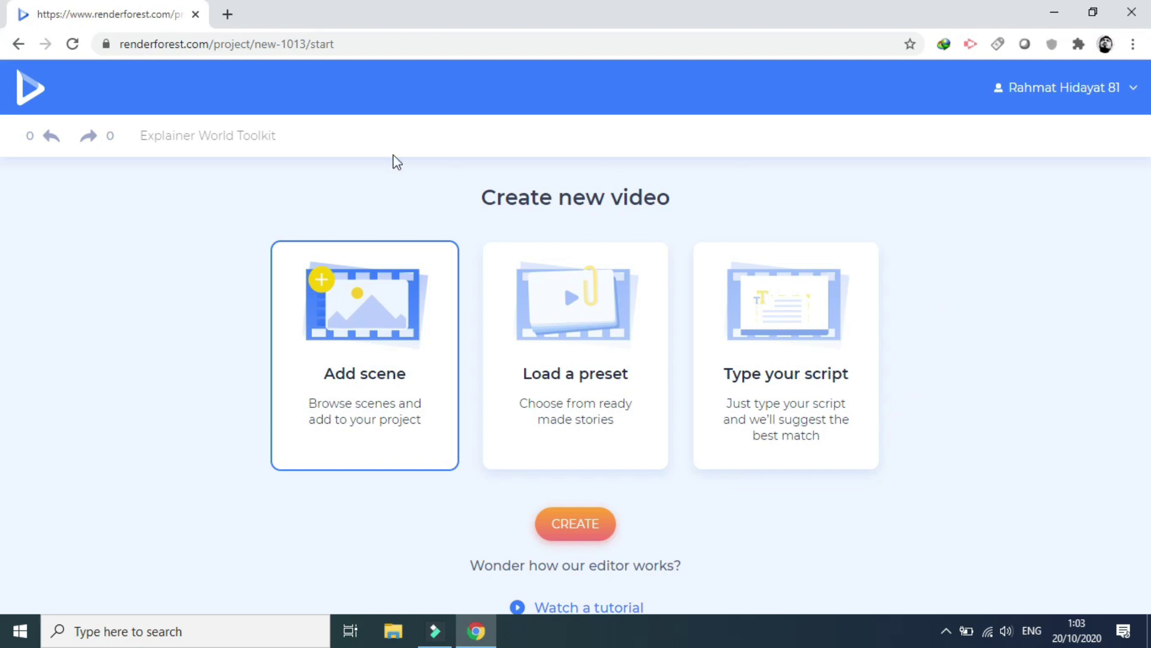
click(396, 331)
click(571, 522)
click(599, 521)
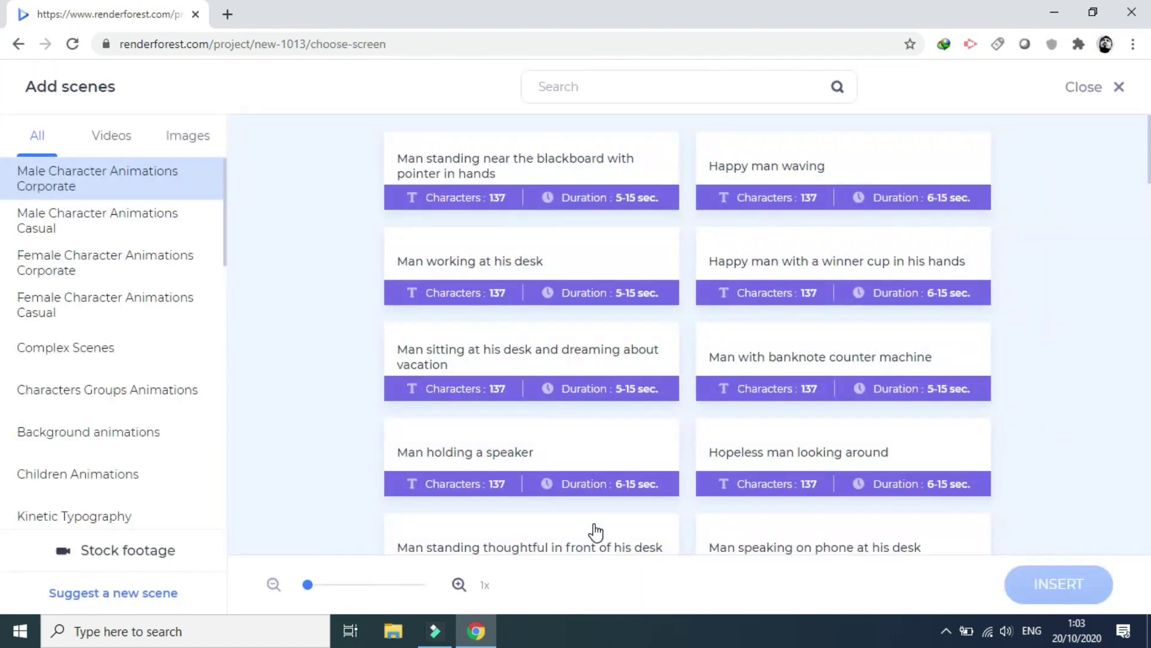
Scroll the male corporate character scenes, then show Female Character Animations Corporate
scroll(298, 190, down, 2)
scroll(298, 191, up, 2)
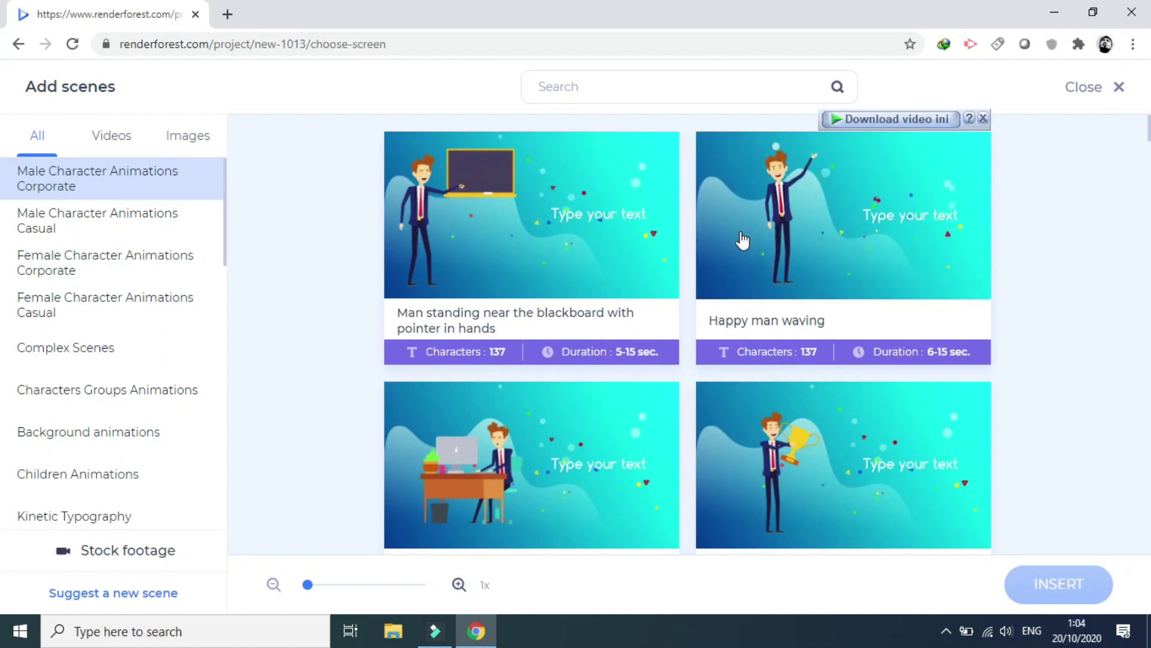
scroll(742, 240, down, 2)
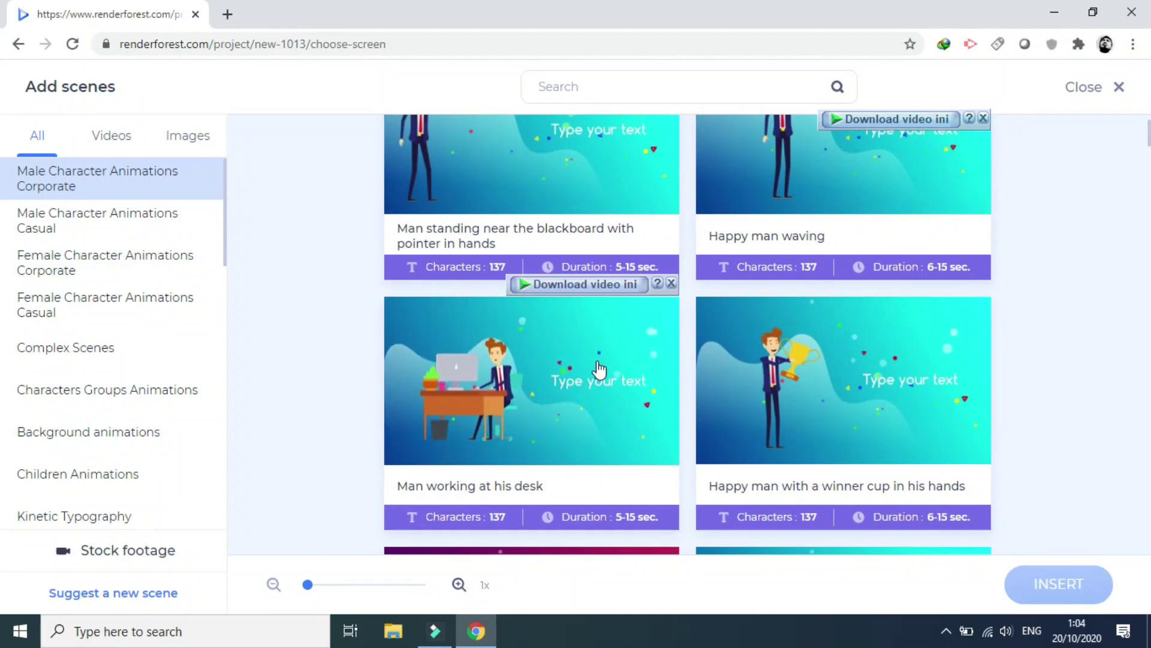
mouse_move(819, 401)
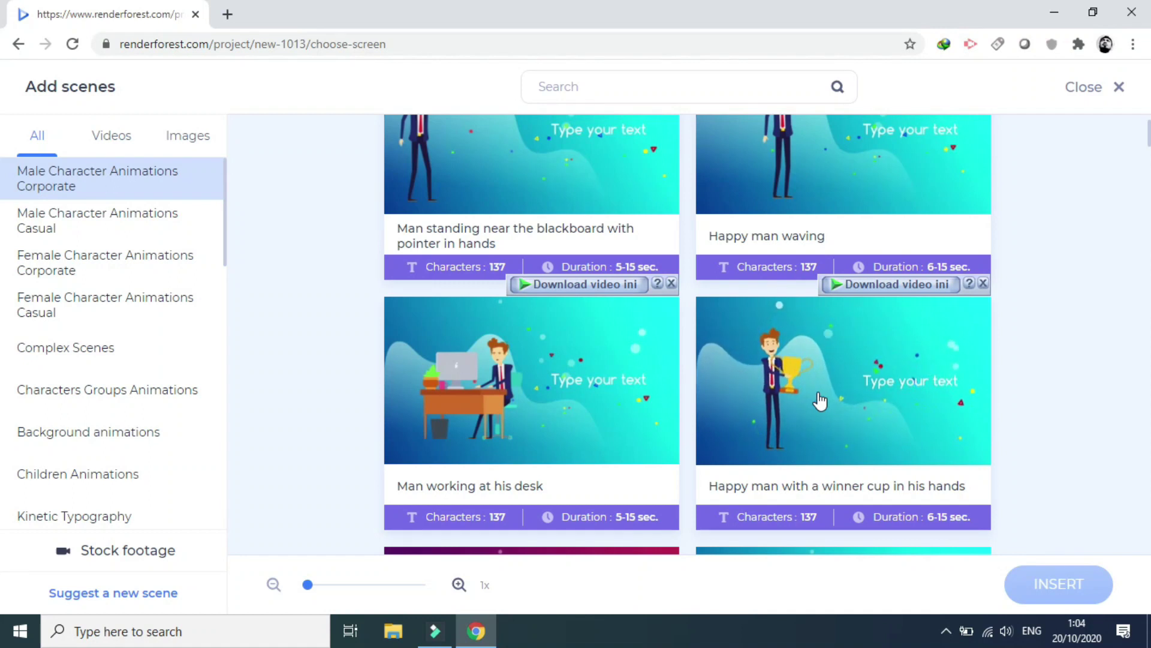
scroll(819, 401, down, 1)
scroll(819, 401, down, 3)
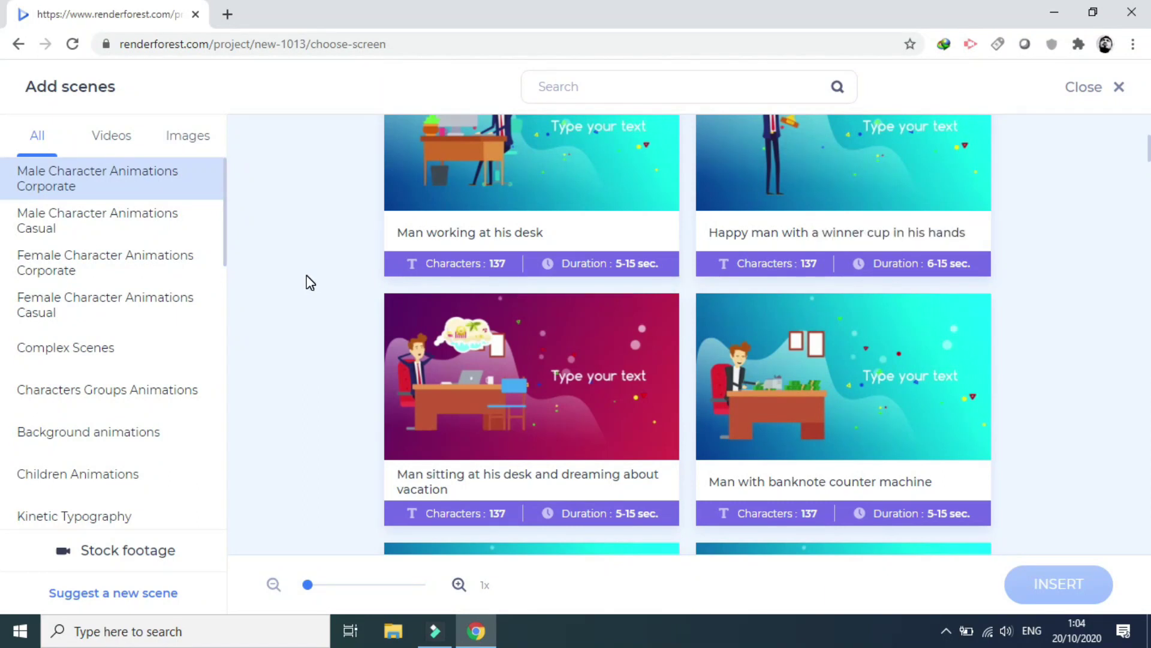
scroll(310, 281, up, 3)
scroll(310, 282, up, 1)
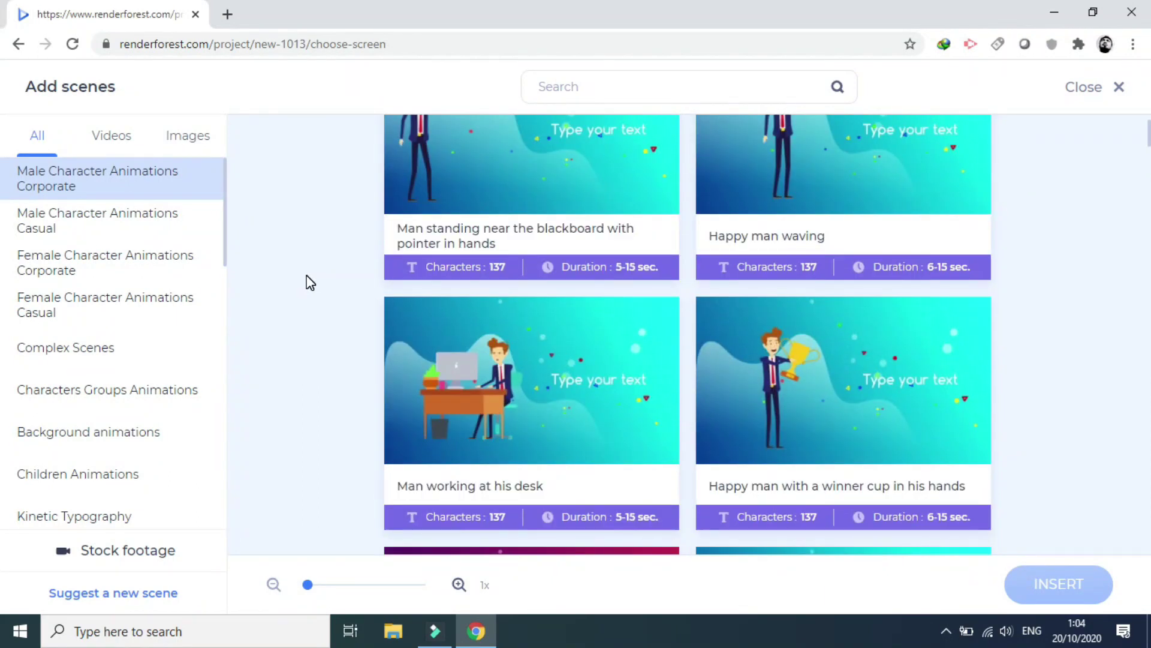
click(109, 279)
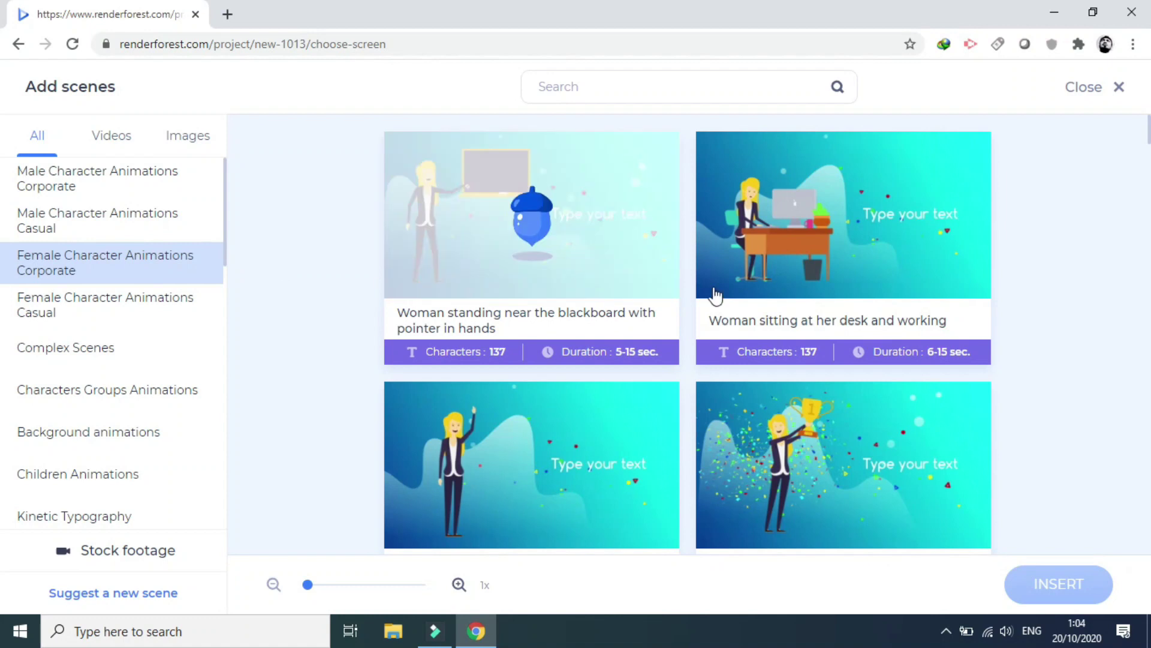
mouse_move(532, 215)
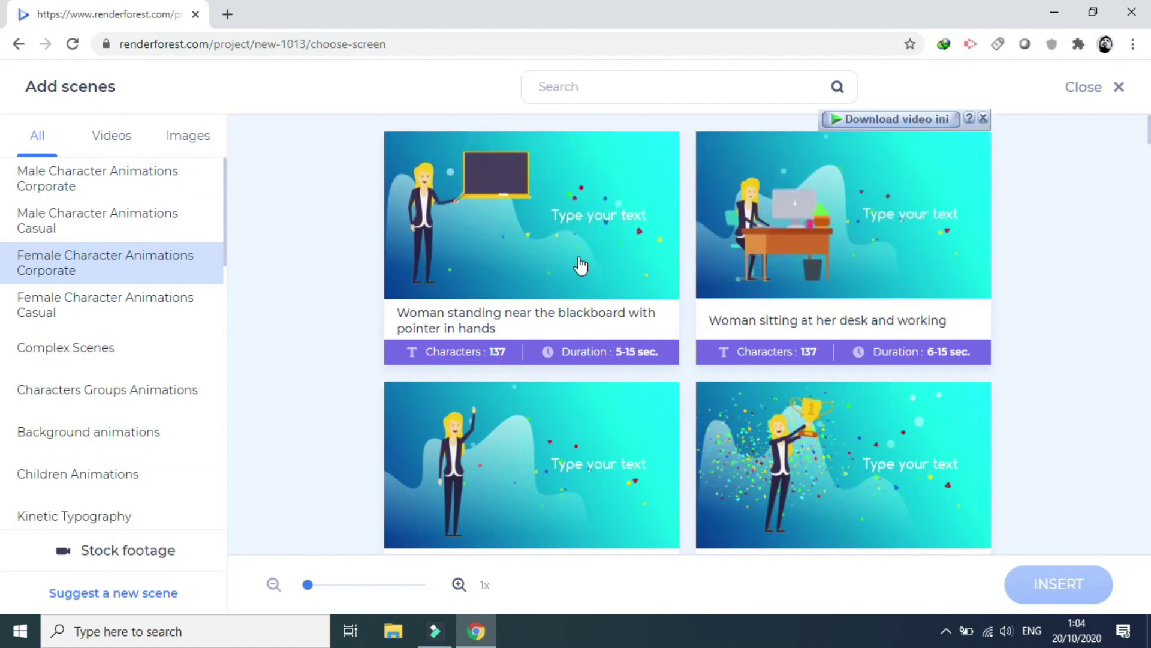
Scroll through the female corporate scenes and switch to the Logo Animations category
scroll(840, 264, down, 5)
scroll(840, 264, down, 8)
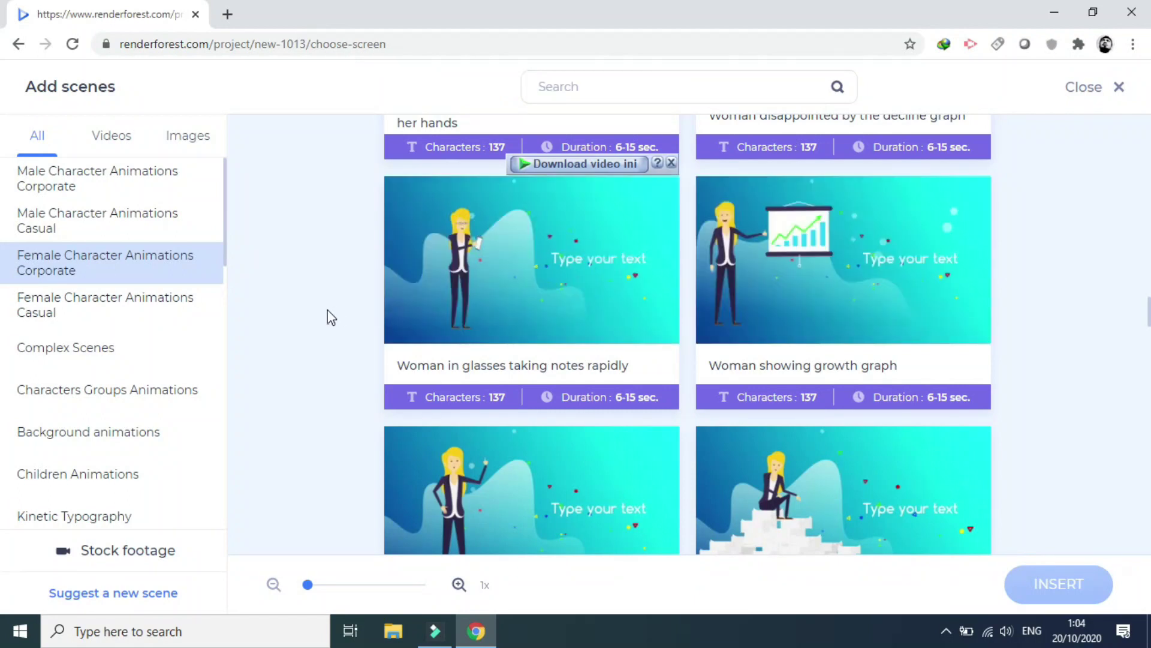
scroll(328, 316, down, 7)
scroll(331, 317, down, 1)
scroll(332, 317, down, 5)
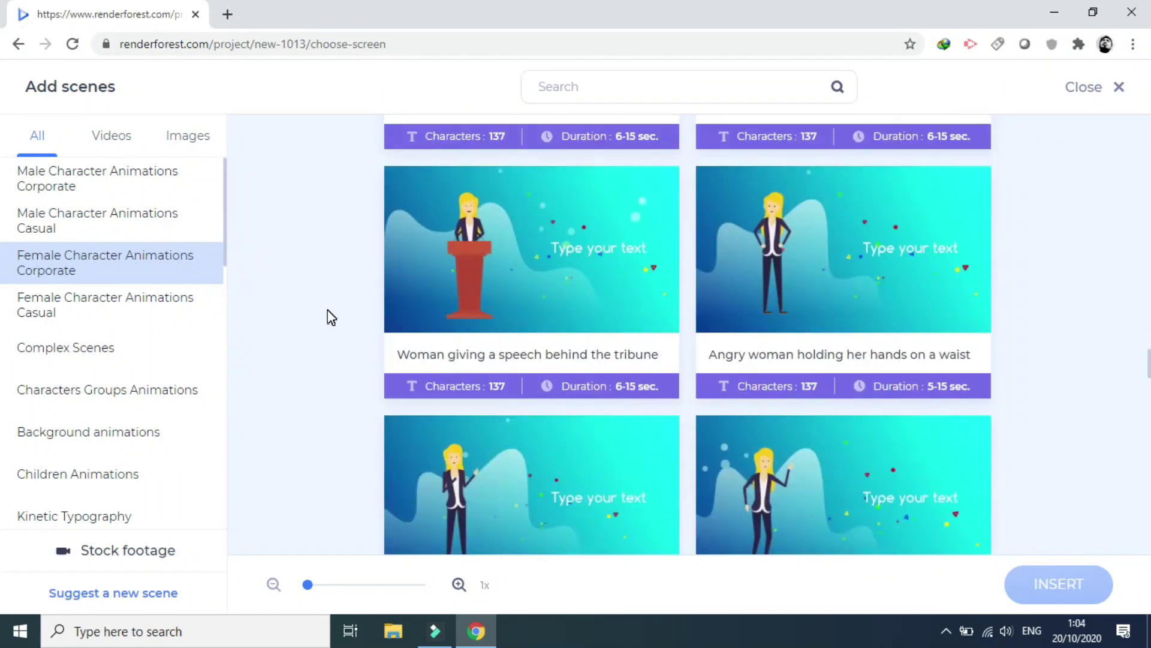
scroll(331, 317, down, 4)
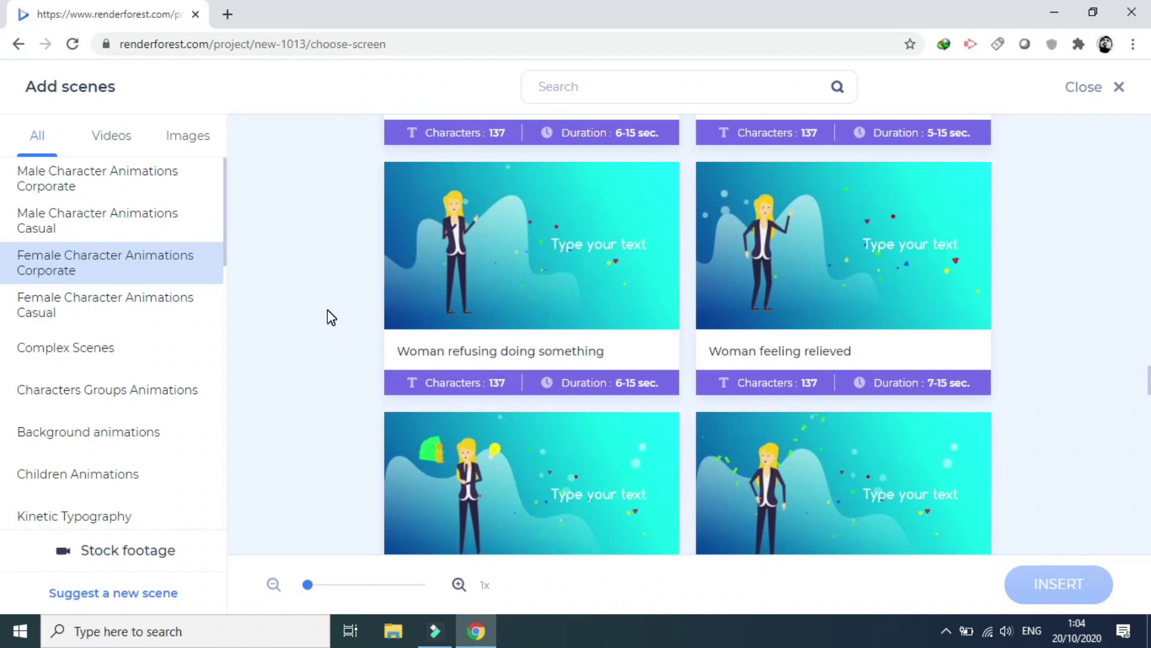
scroll(331, 316, down, 4)
scroll(347, 304, down, 3)
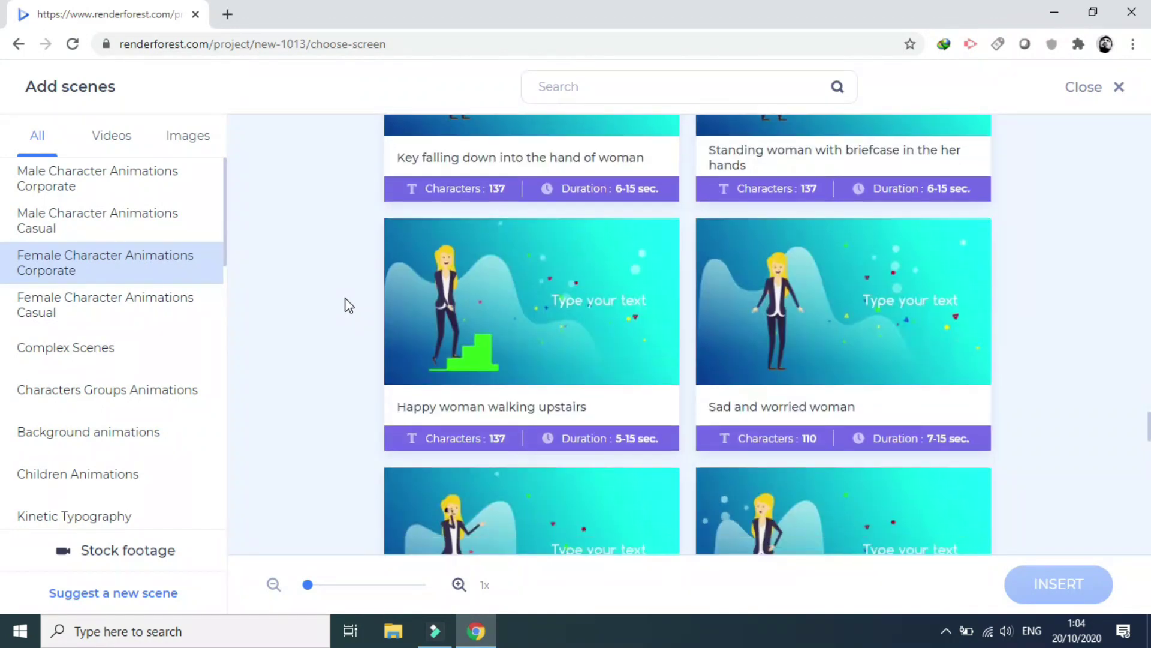
scroll(347, 305, down, 3)
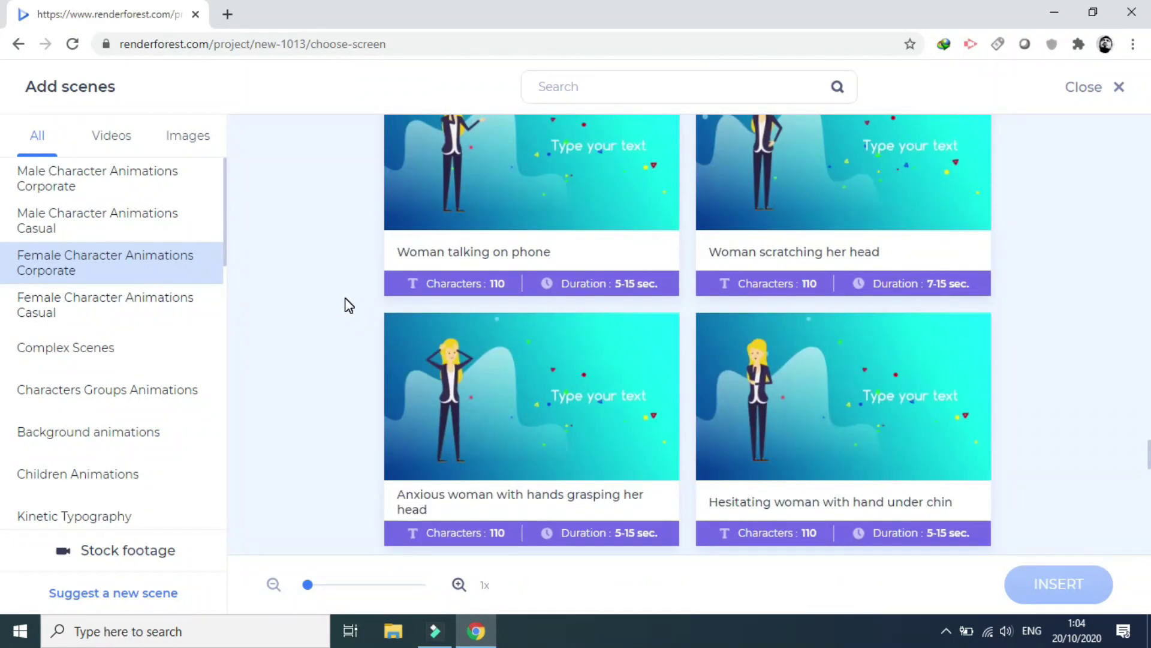
scroll(116, 268, down, 3)
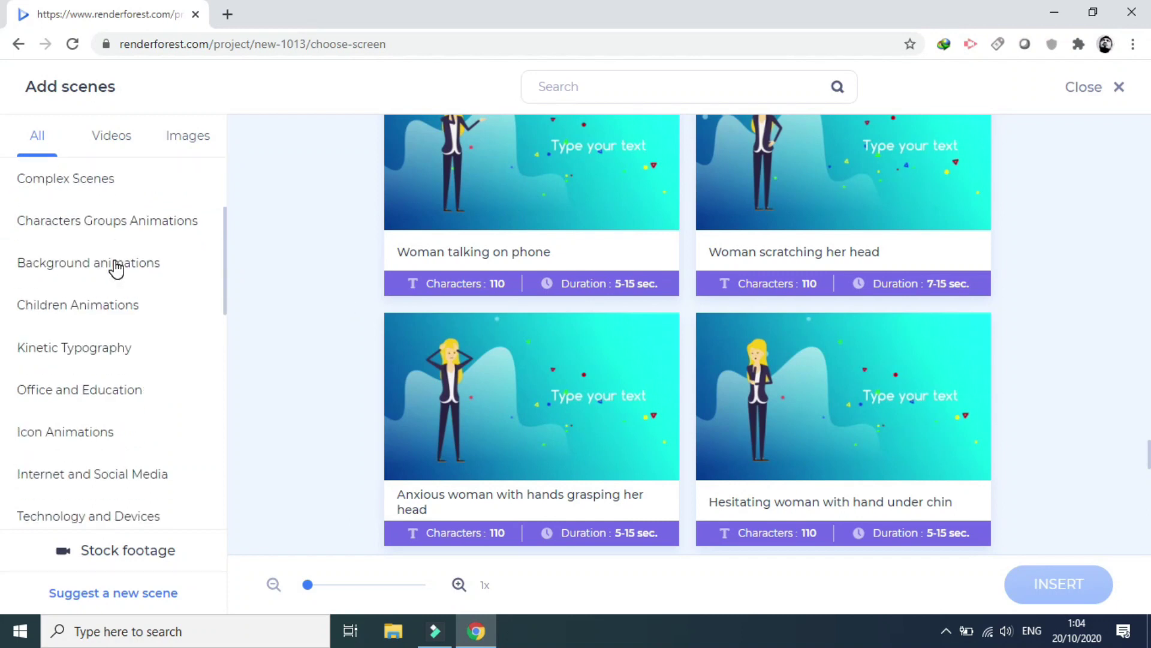
scroll(115, 268, down, 3)
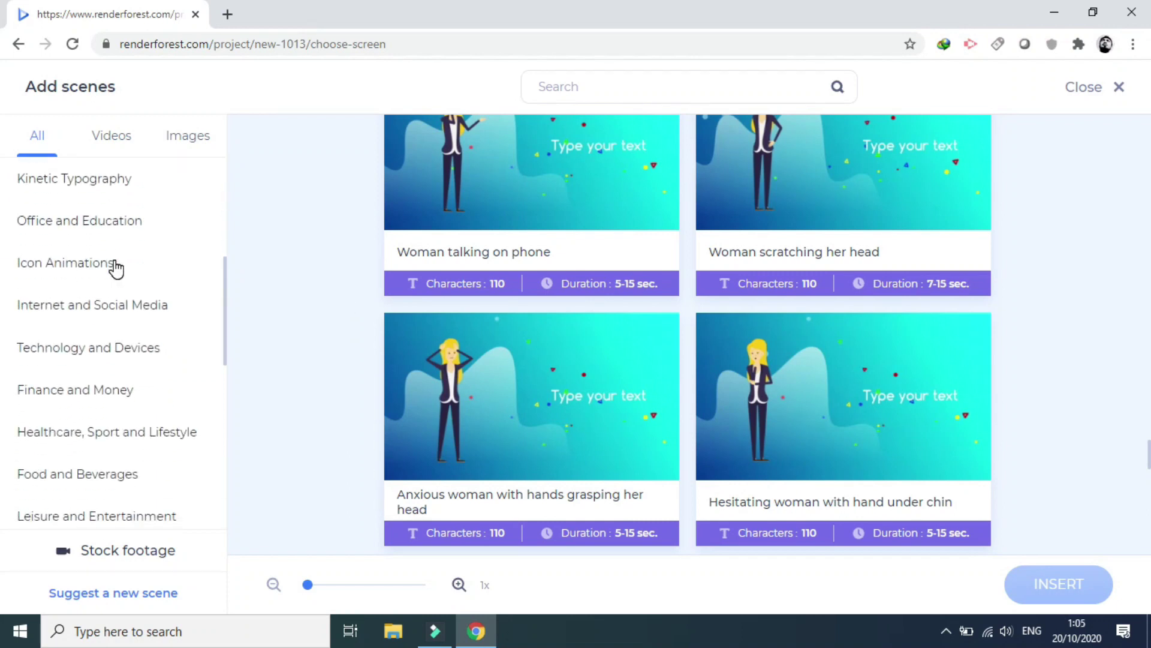
scroll(116, 268, down, 2)
scroll(318, 275, up, 3)
scroll(295, 282, up, 5)
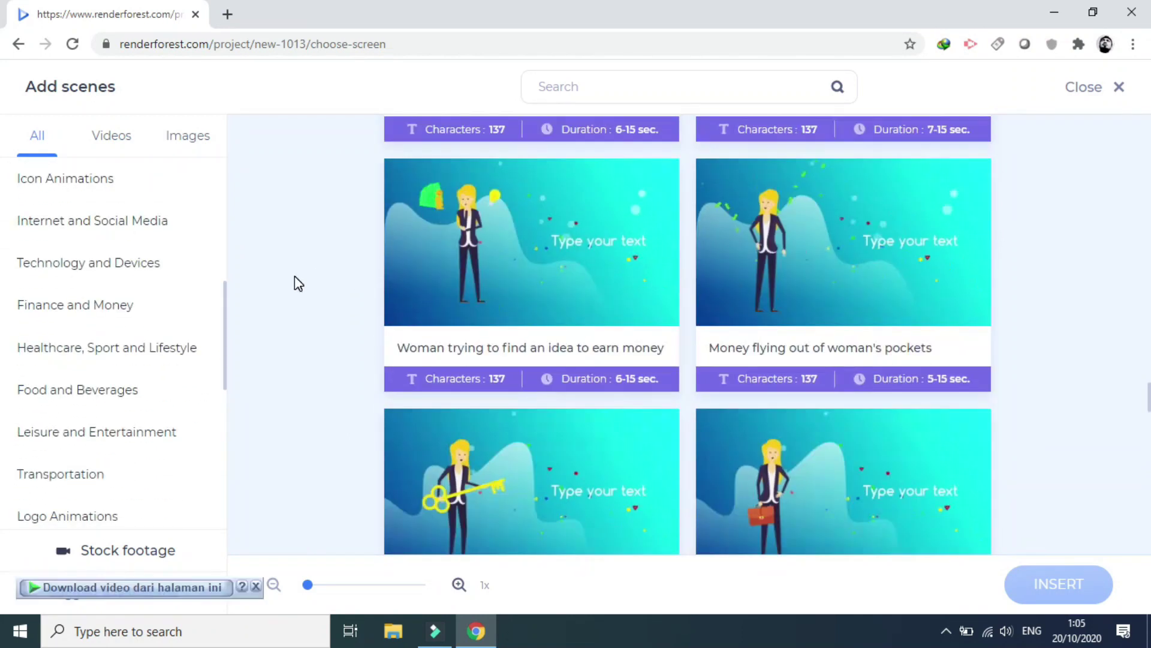
scroll(294, 279, up, 4)
scroll(134, 296, down, 4)
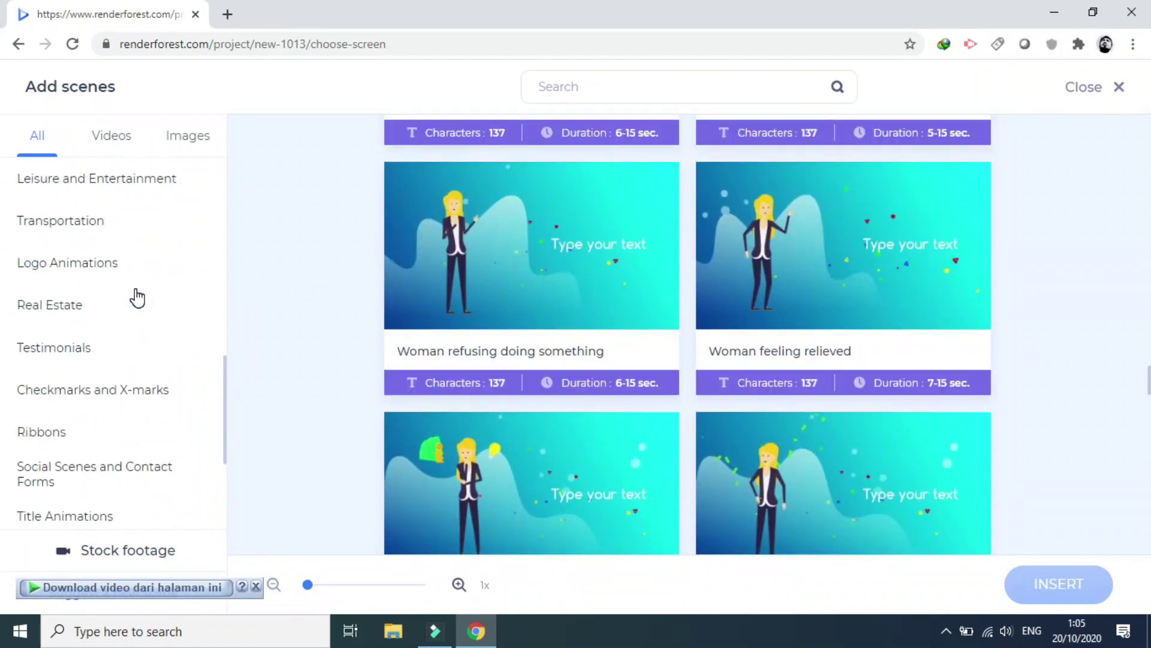
scroll(137, 297, down, 3)
scroll(138, 297, down, 1)
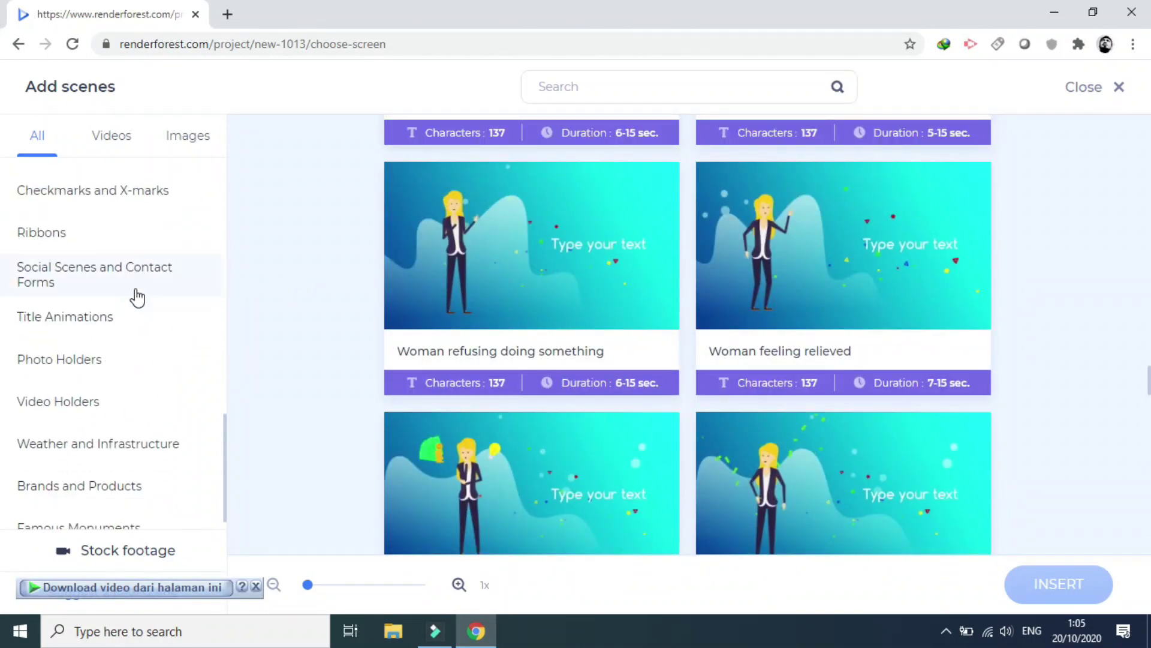
scroll(84, 358, up, 6)
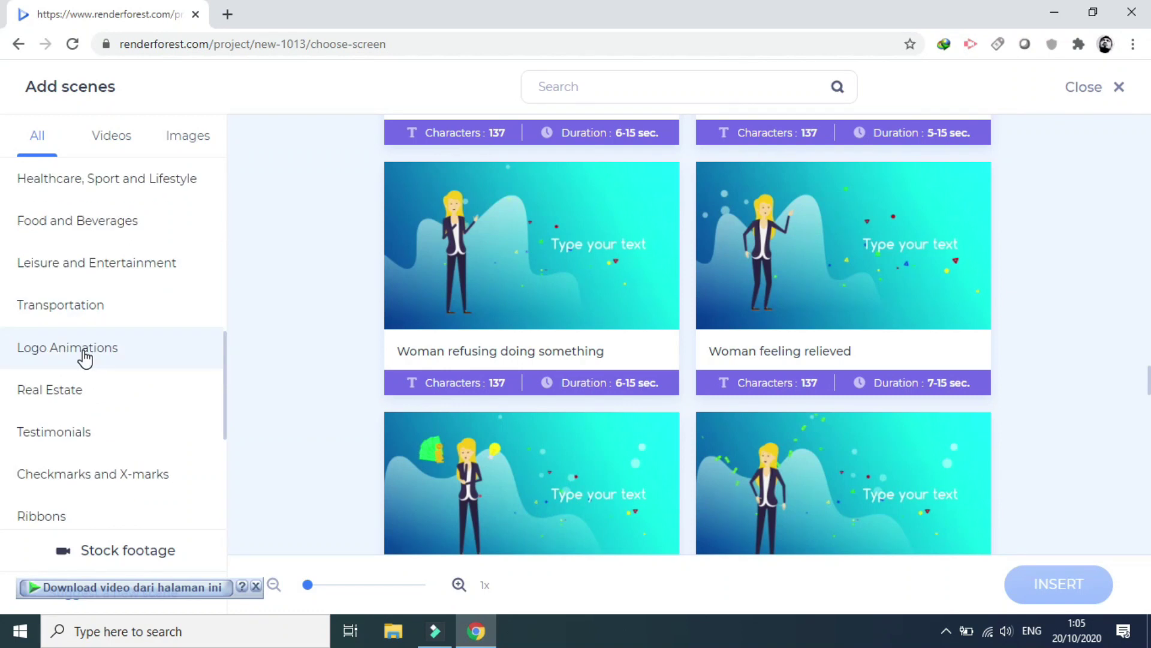
click(84, 358)
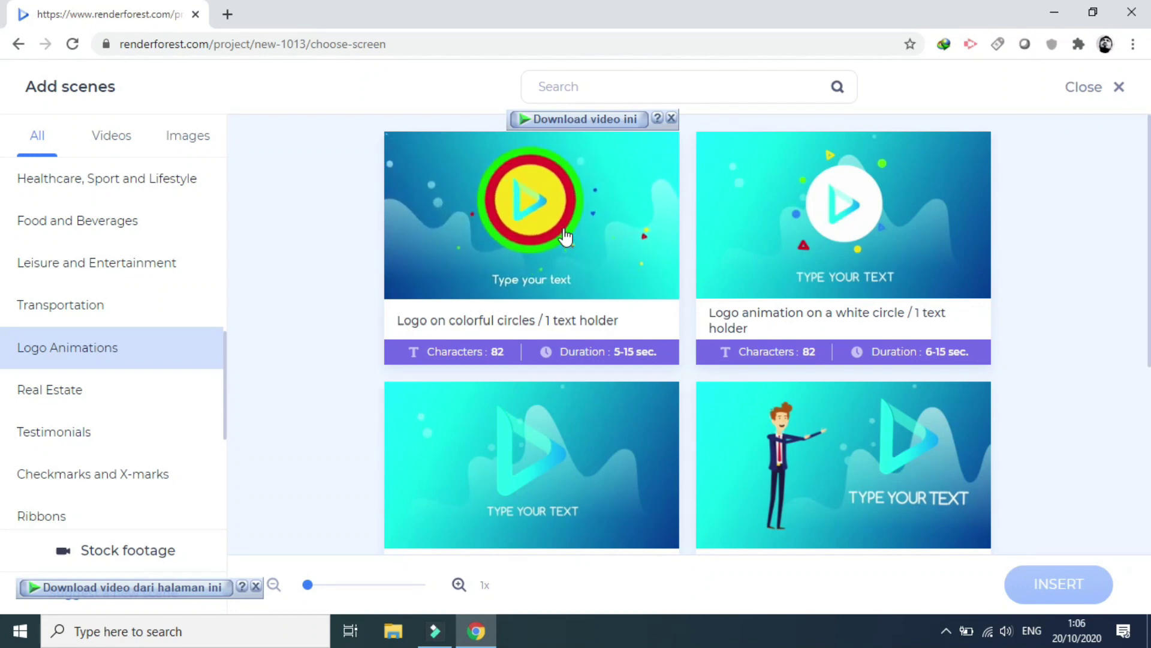
Insert the 'Logo on colorful circles / 1 text holder' scene as the first scene
scroll(1146, 252, down, 5)
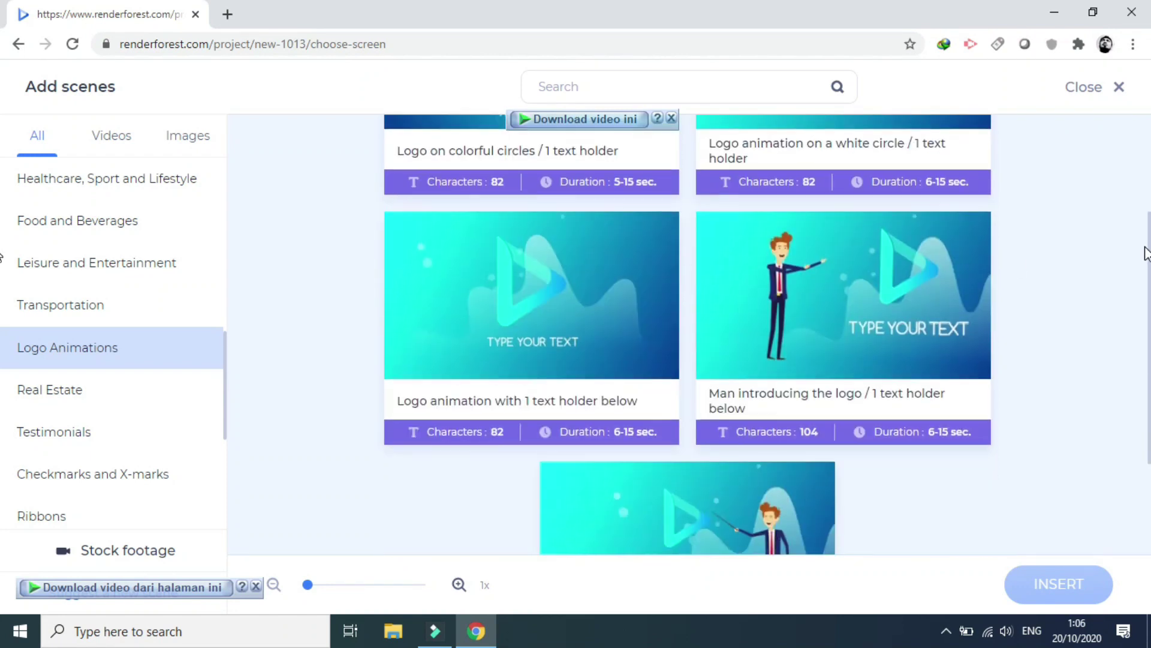
scroll(1144, 256, up, 5)
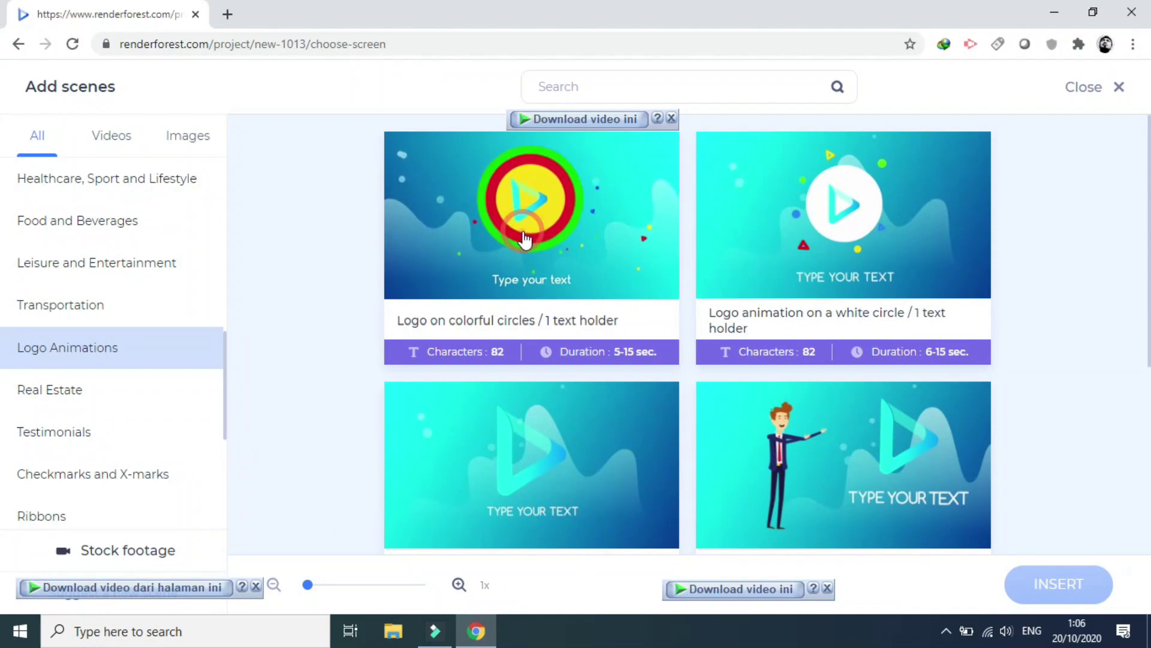
click(523, 239)
scroll(522, 238, down, 5)
scroll(522, 239, up, 3)
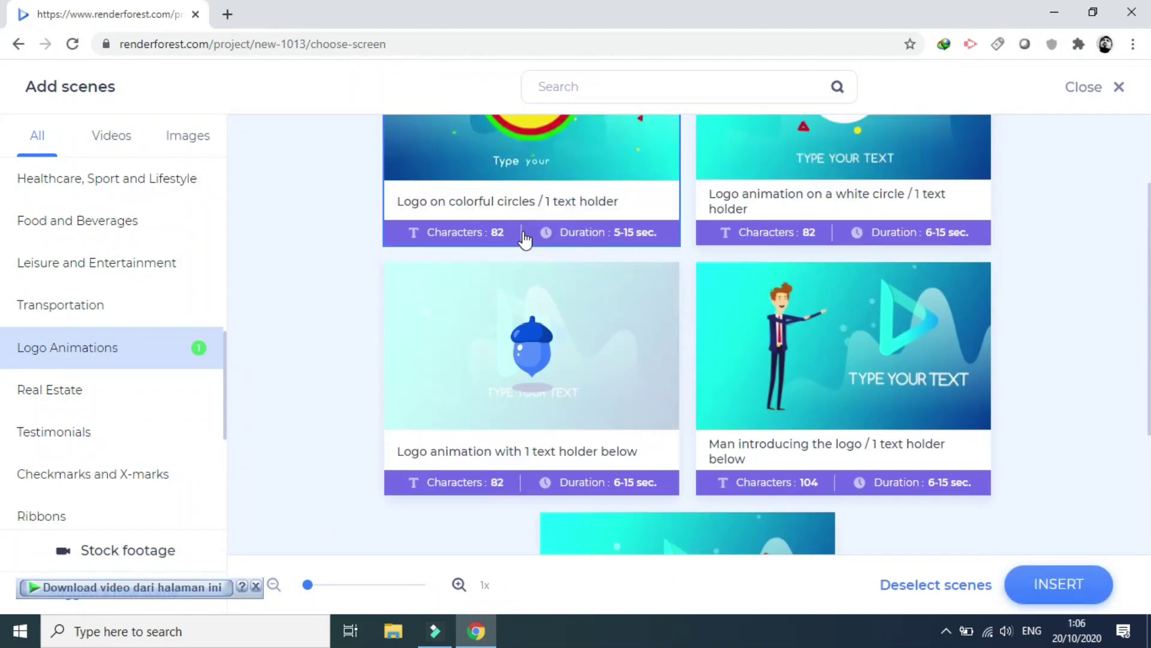
scroll(497, 225, up, 2)
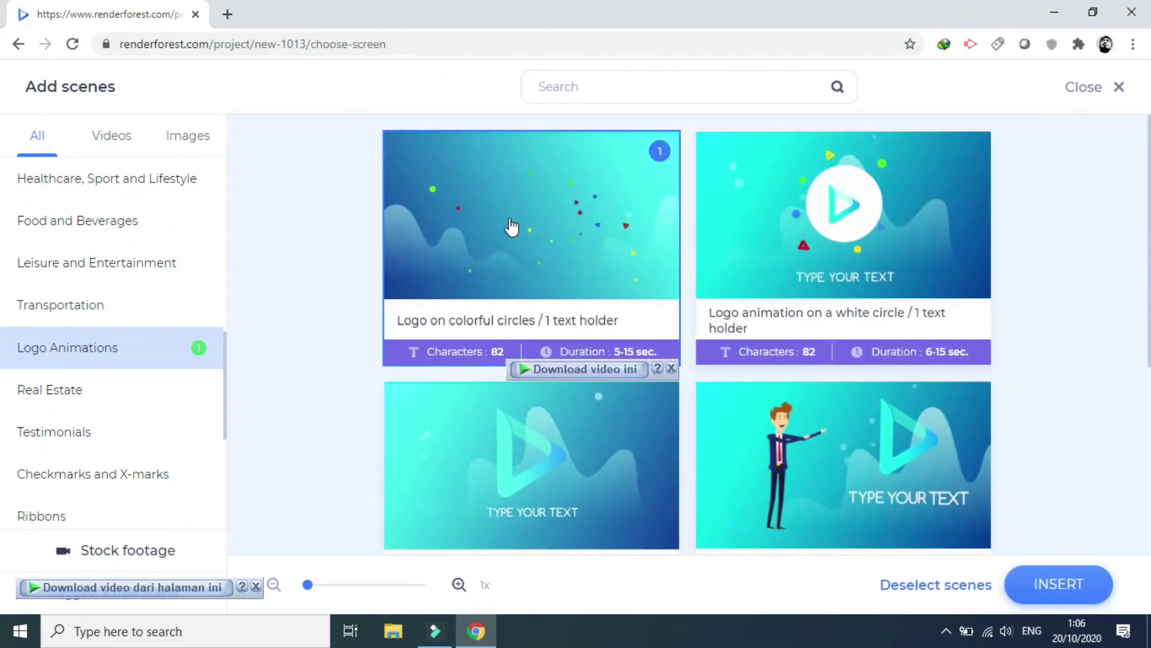
scroll(396, 273, down, 5)
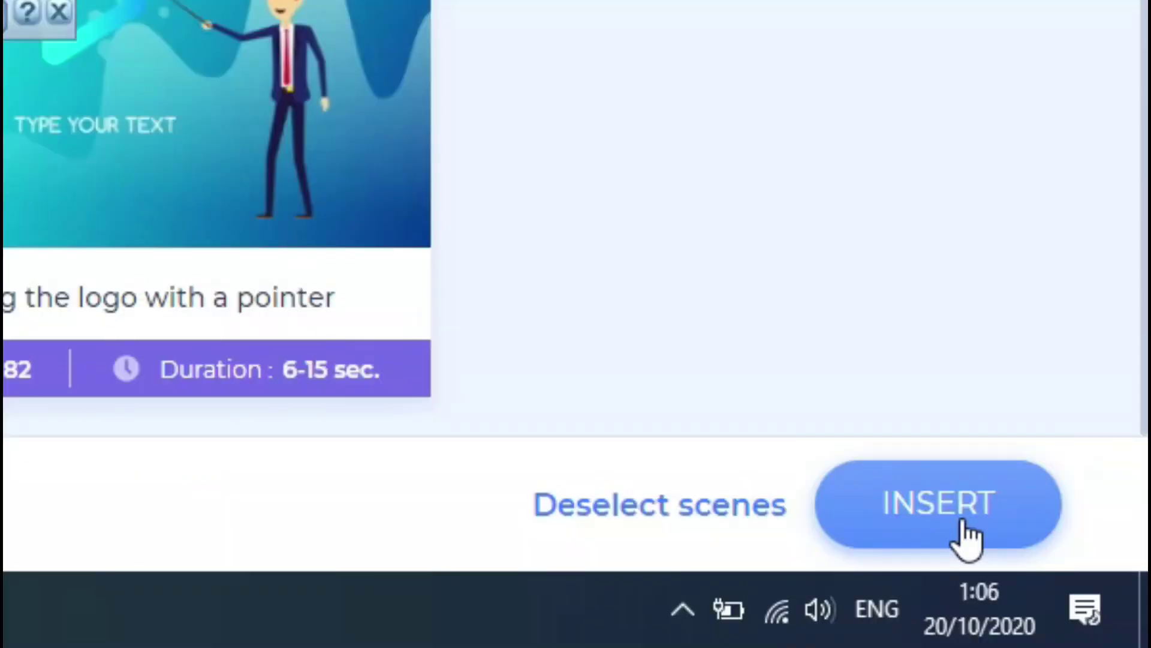
click(1070, 590)
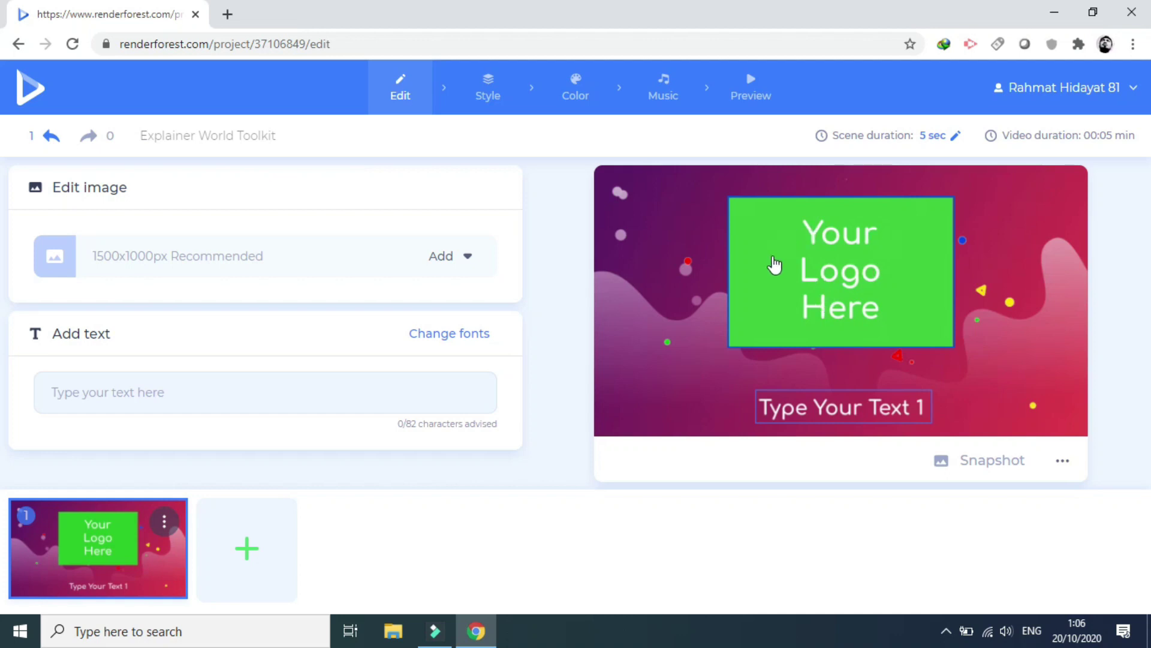
Upload NEW LOGO from E:\DAYAT\SMART81 Channel into the logo holder, zoomed out slightly
click(871, 285)
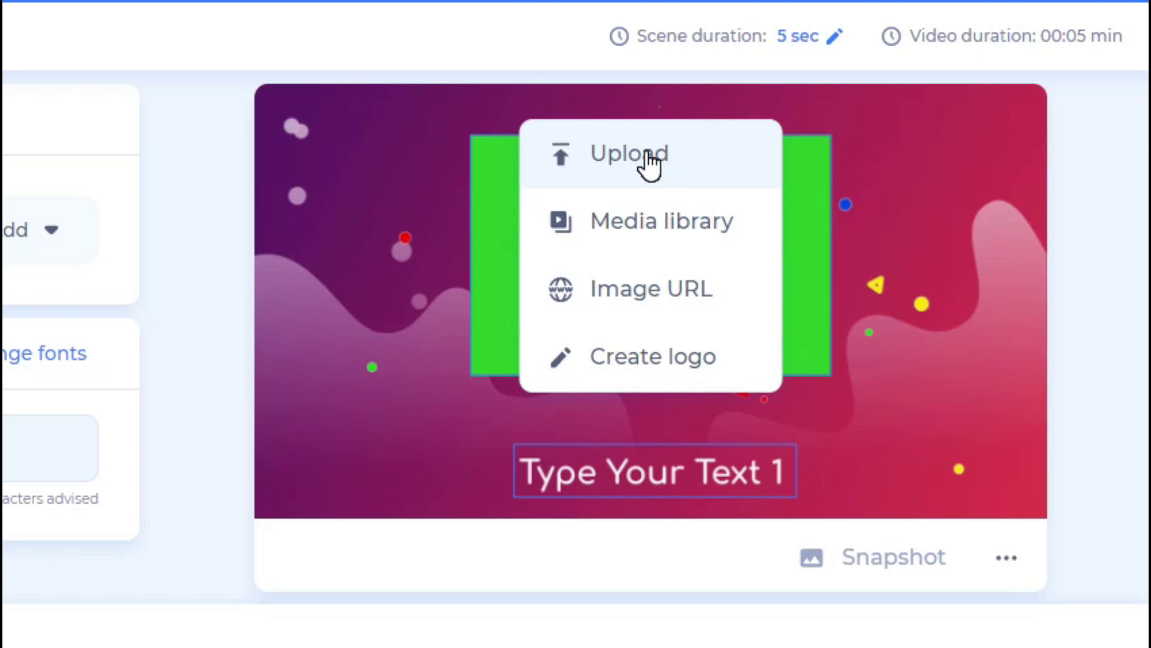
click(646, 157)
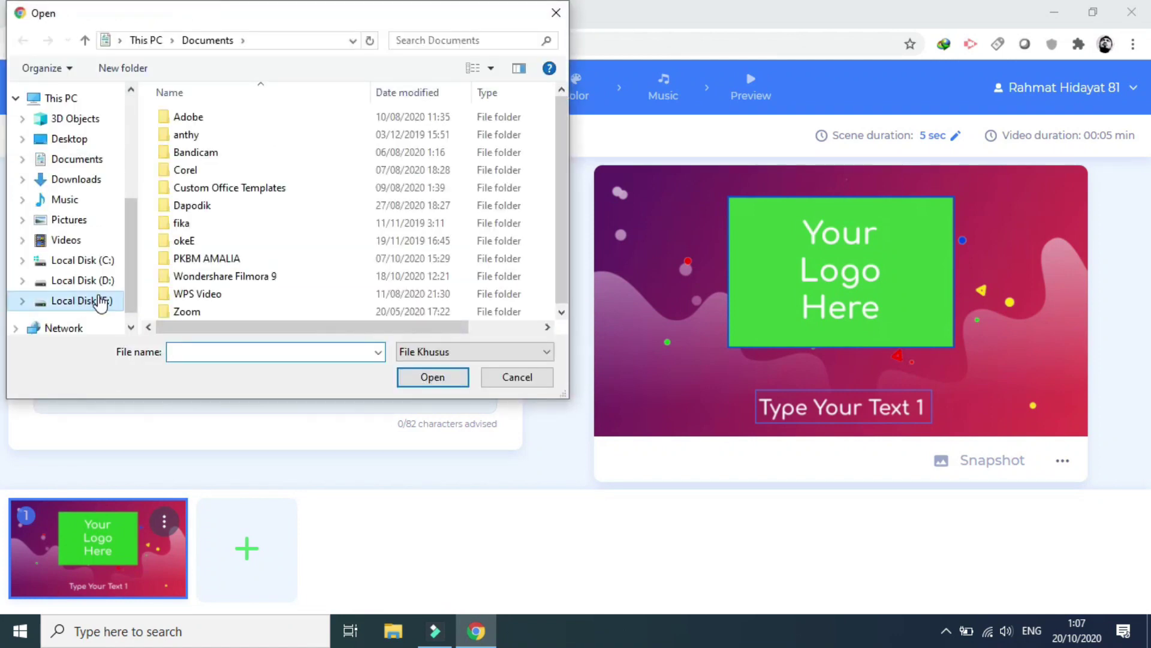
click(99, 302)
double_click(188, 115)
click(218, 206)
click(448, 377)
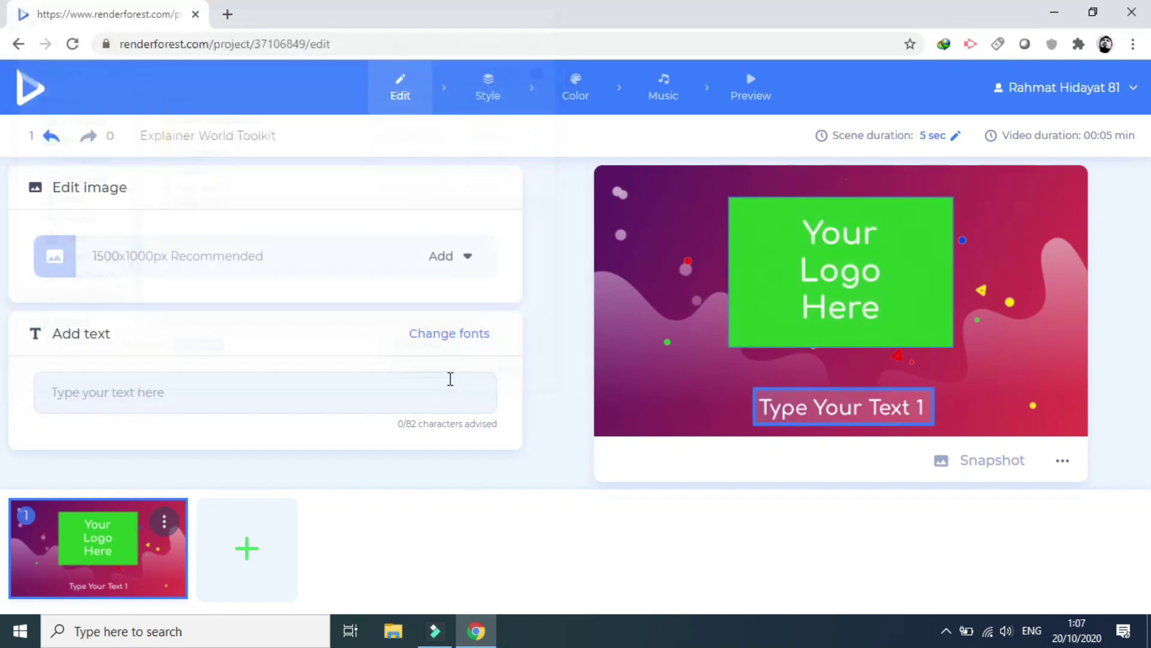
mouse_move(757, 471)
mouse_down()
mouse_move(770, 464)
mouse_move(749, 473)
mouse_up()
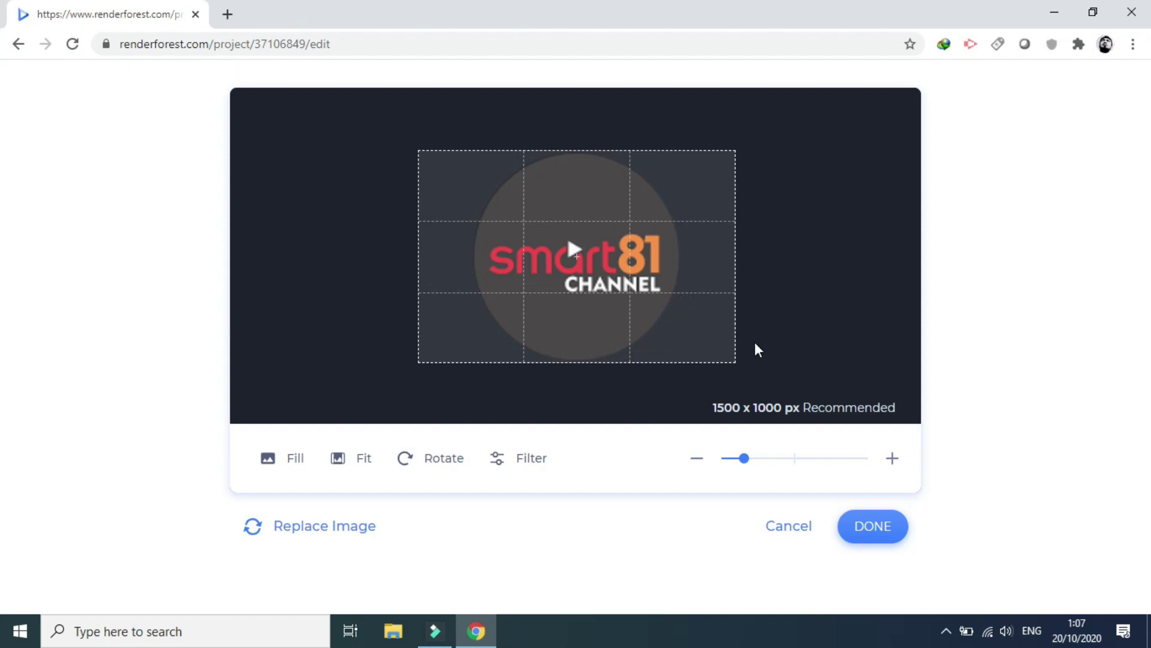
click(864, 529)
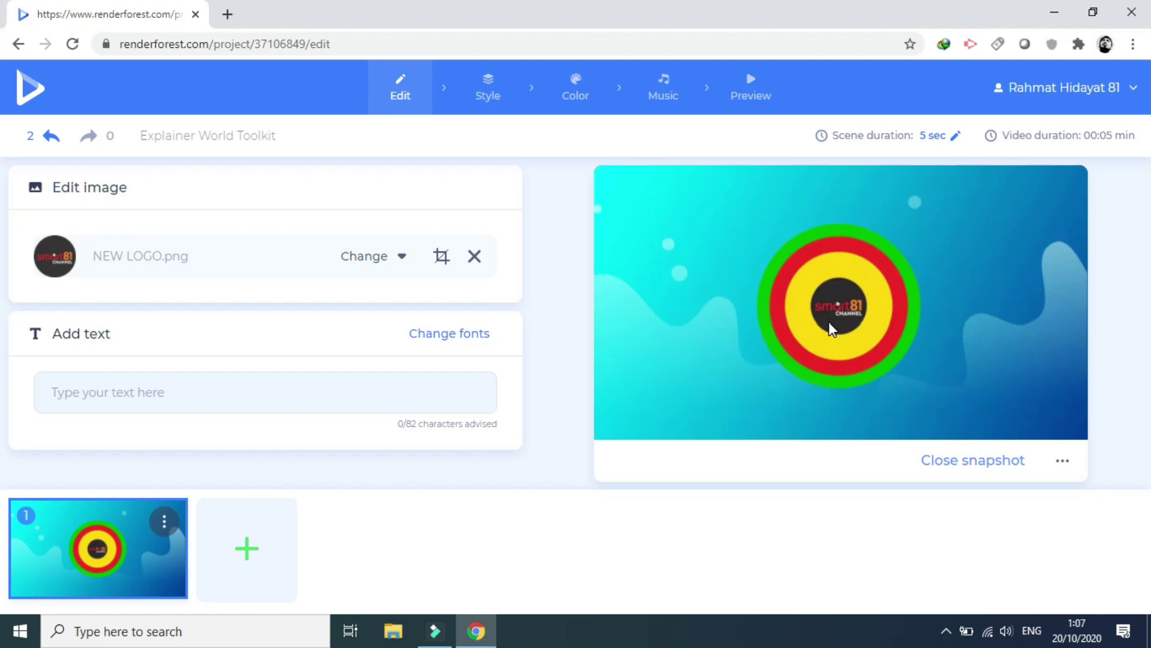
Type 'SMART channel for SMART people' into the scene's text holder
click(214, 399)
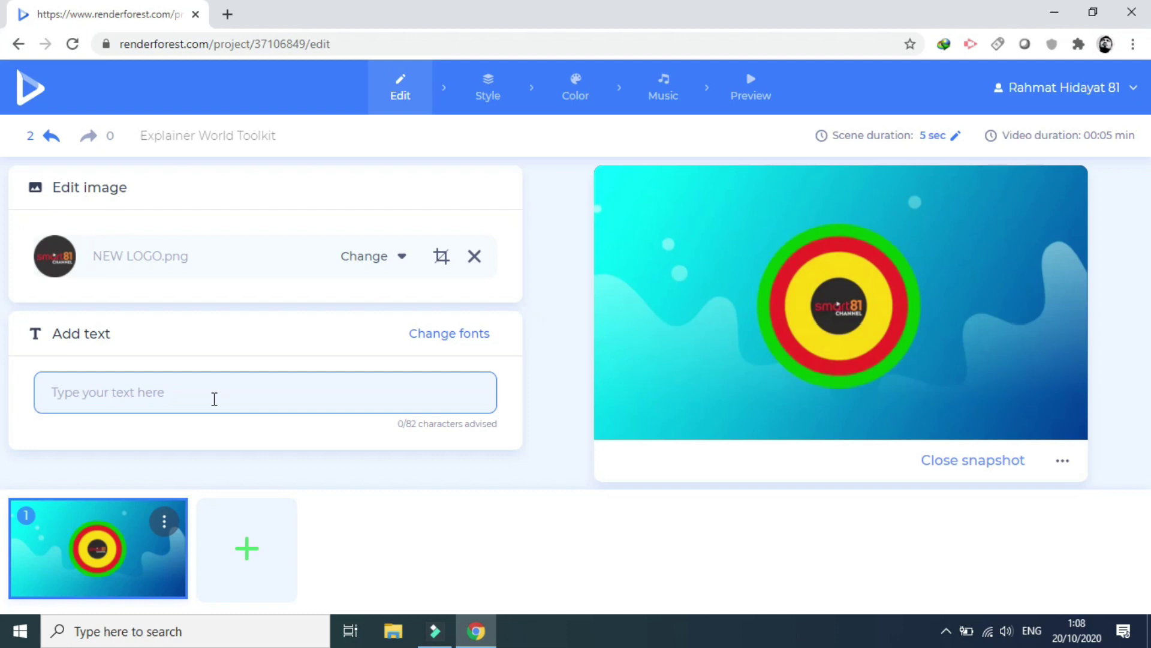
text(SMART channel for SMART people)
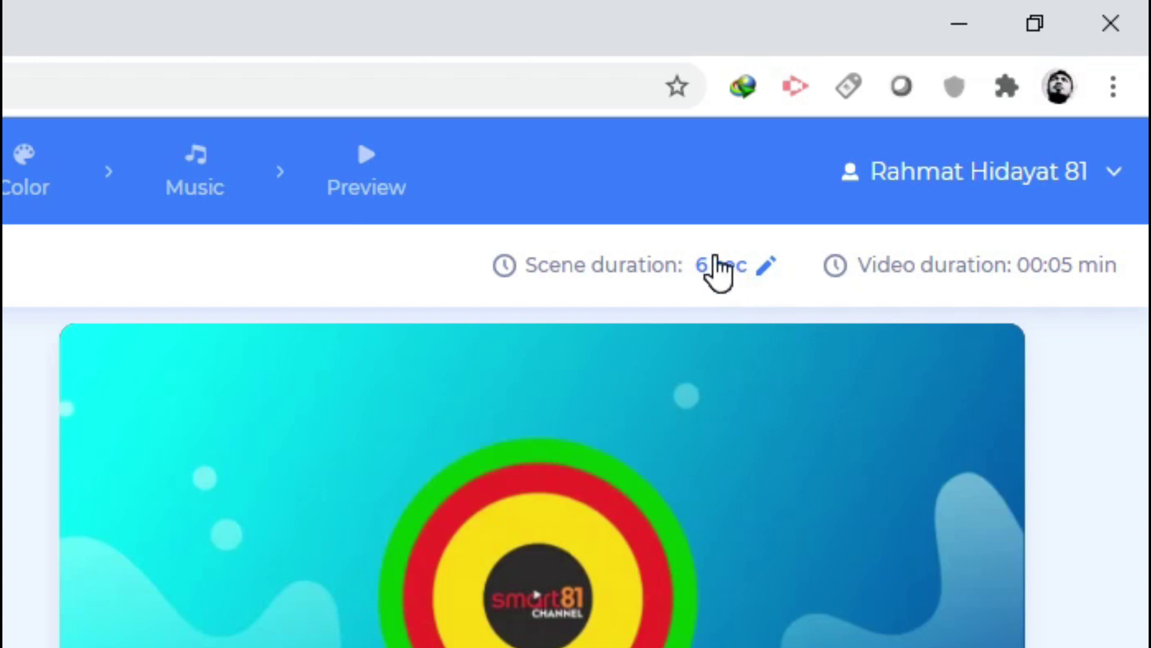
Try first-scene durations from 5 to 8 sec, keep 6 sec, and reopen the scene library
click(769, 270)
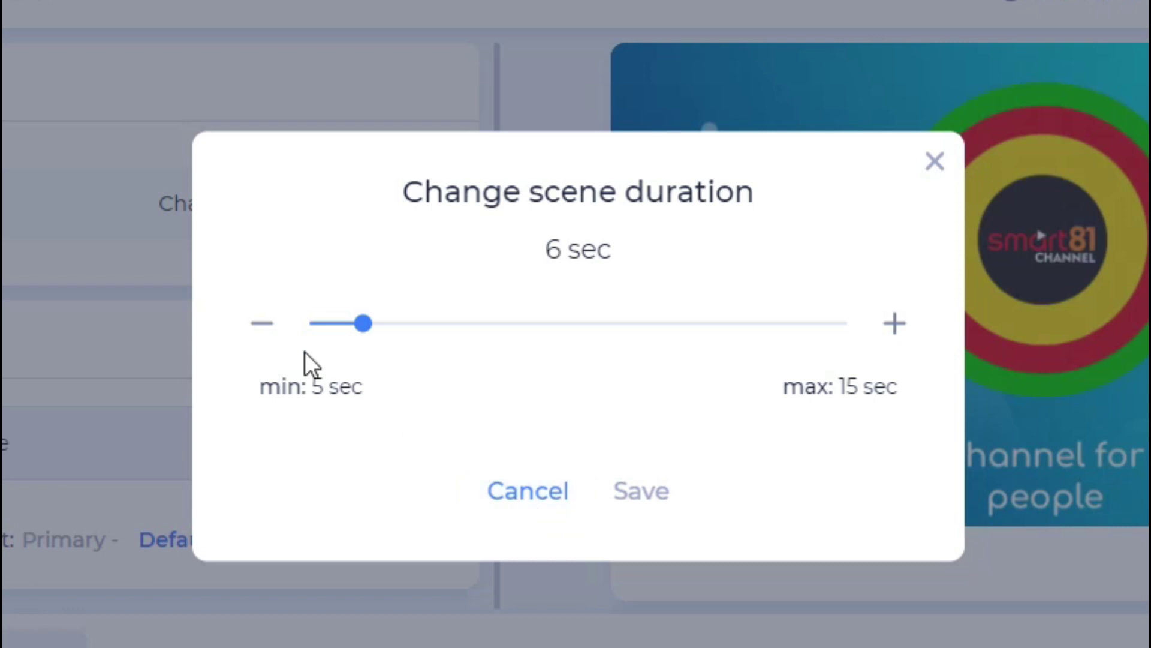
click(250, 325)
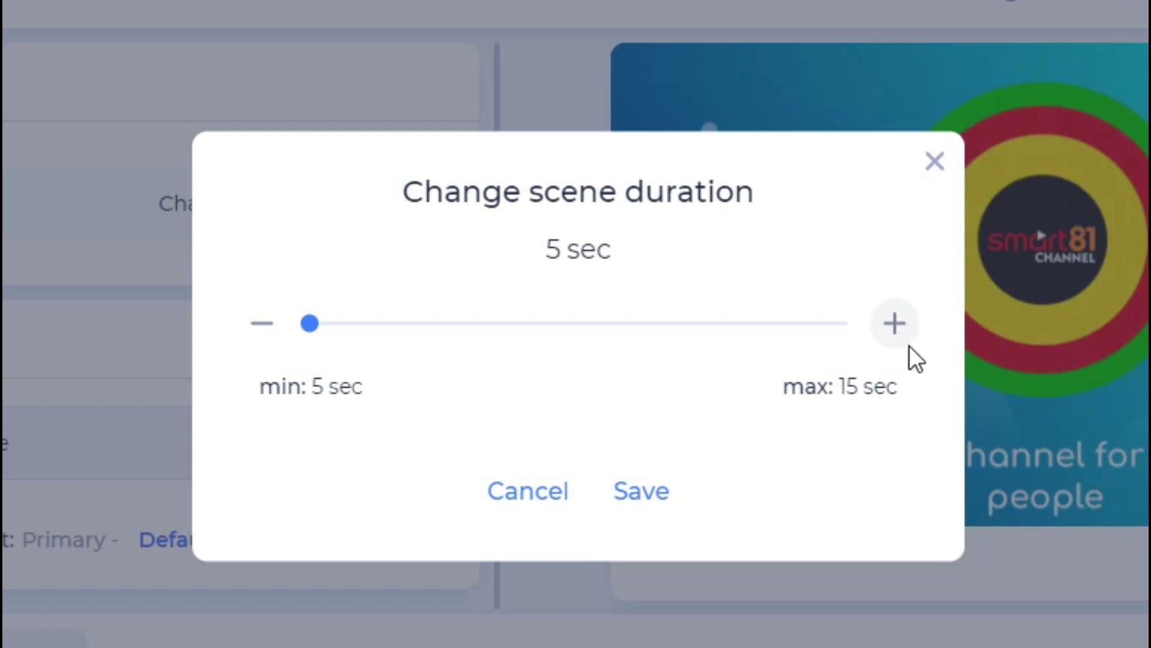
click(884, 330)
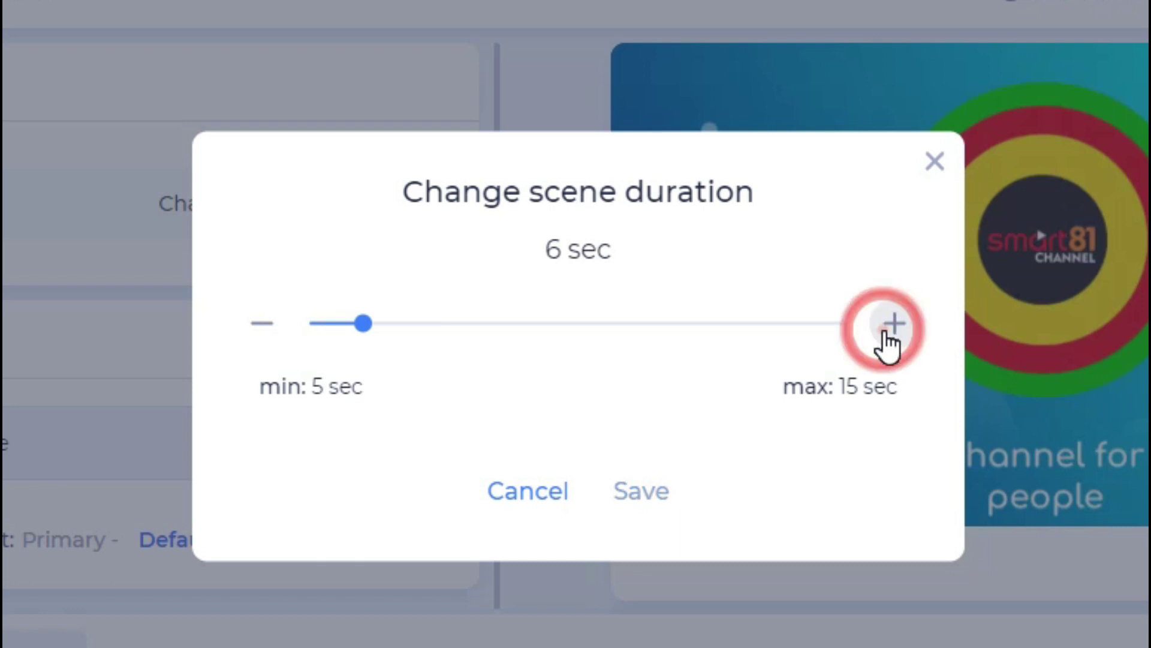
click(884, 330)
click(884, 330)
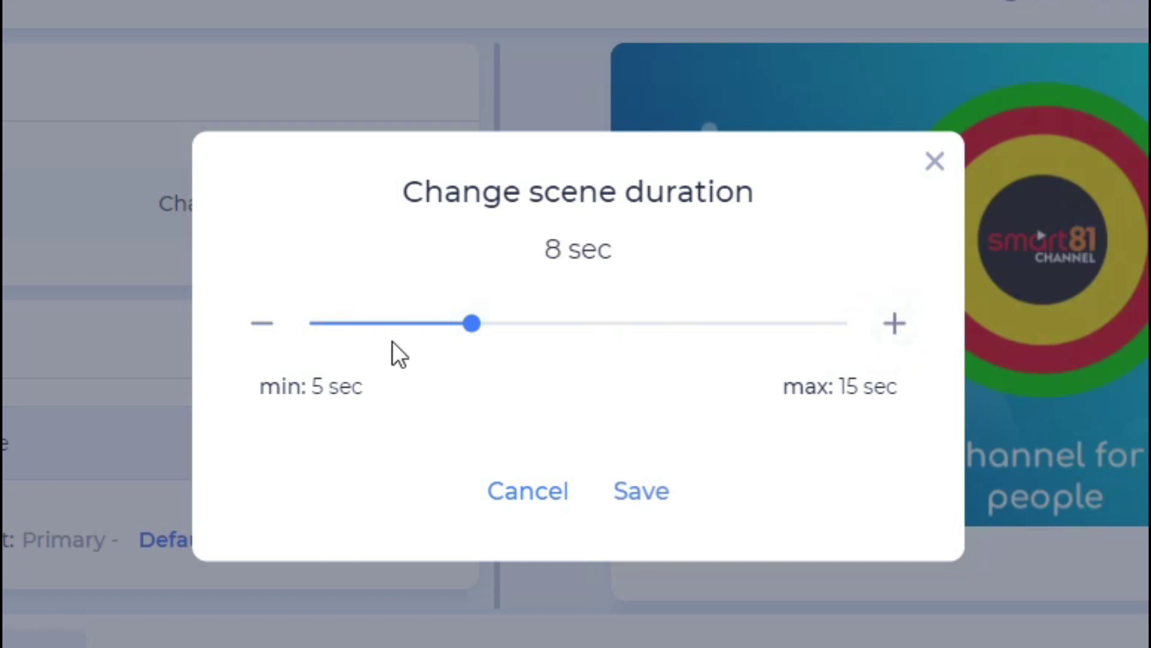
click(260, 331)
click(260, 331)
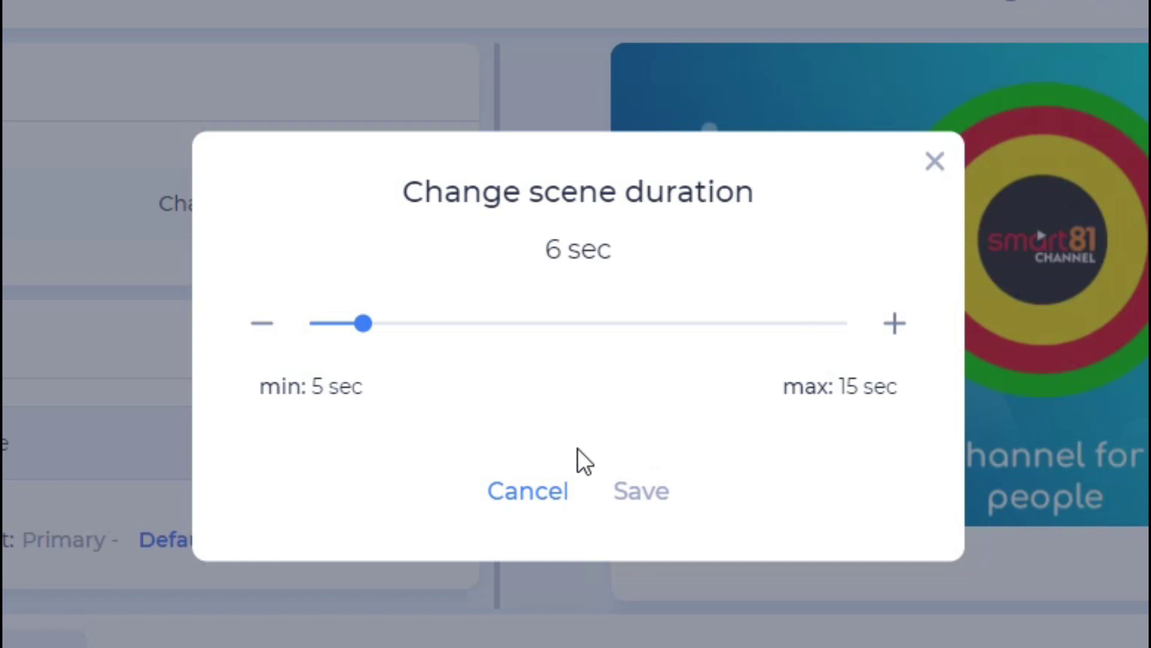
click(612, 497)
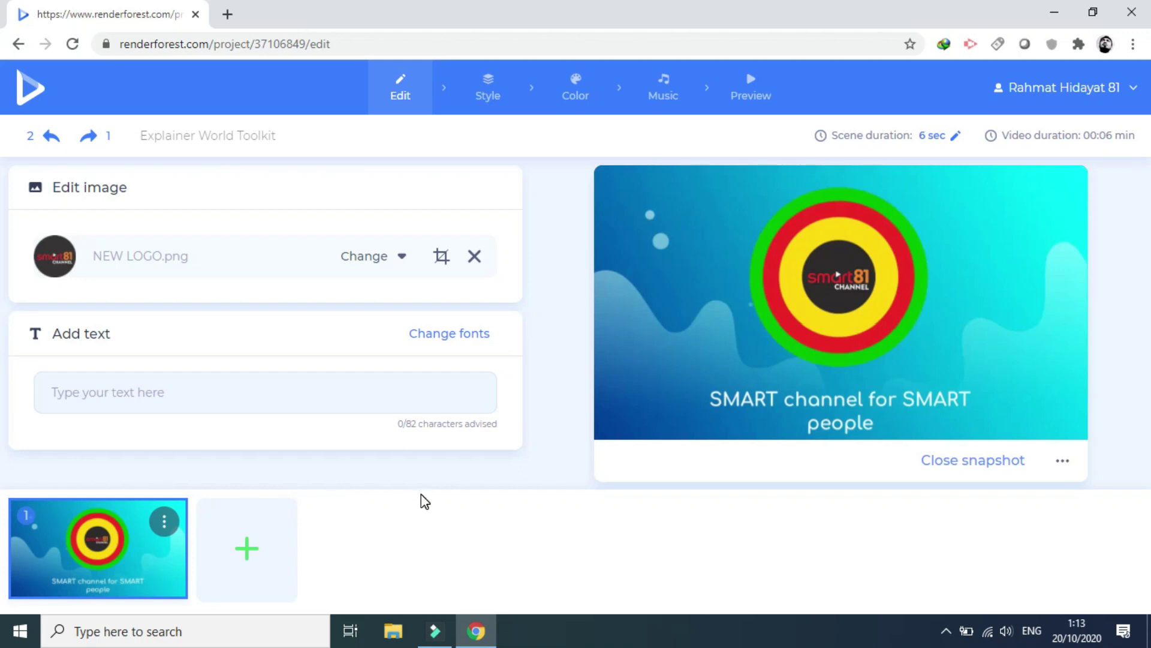
click(249, 556)
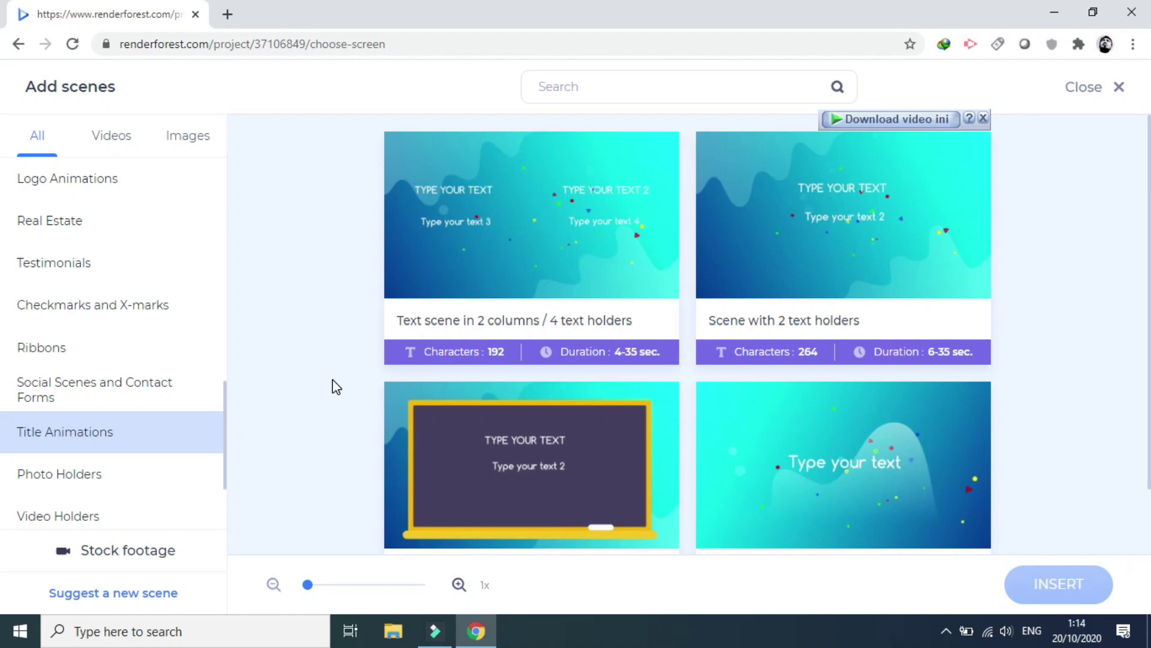
Insert the 'Blackboard with 2 text holders' Title Animations scene as scene two
scroll(332, 380, down, 1)
scroll(333, 379, up, 1)
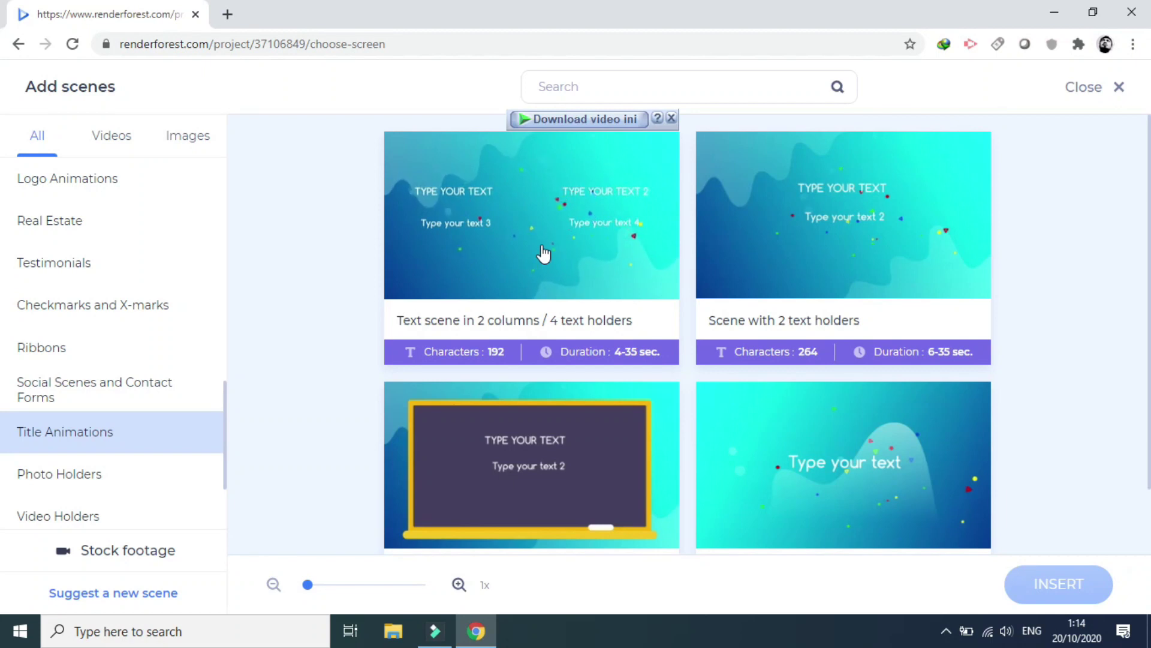
scroll(769, 429, down, 1)
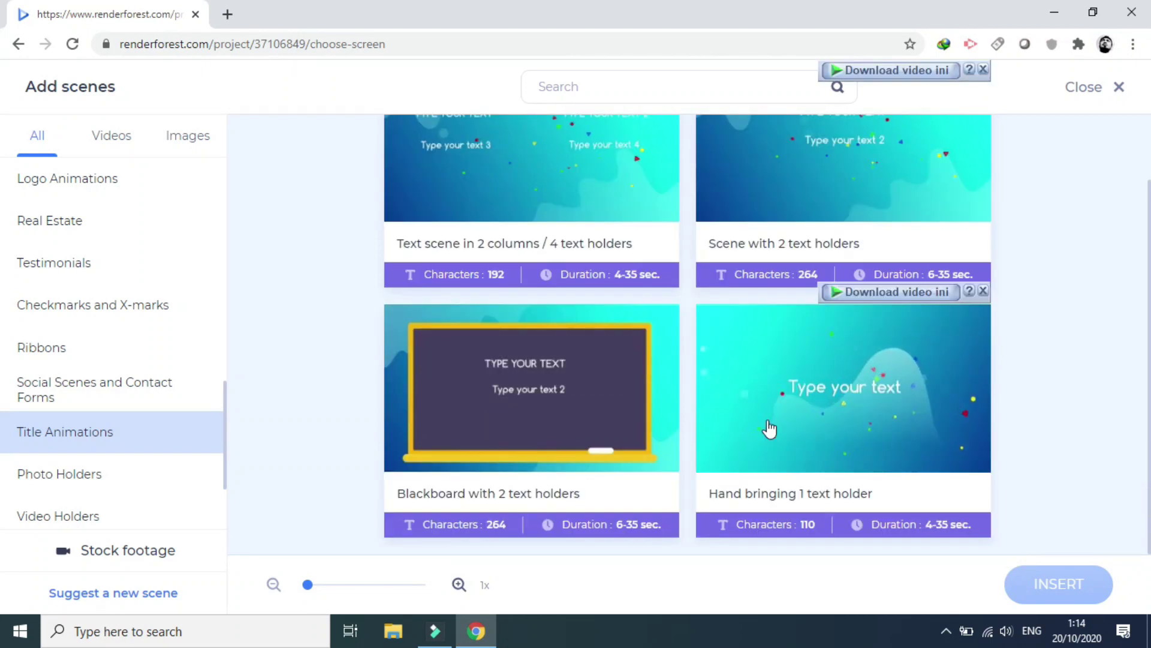
mouse_move(531, 464)
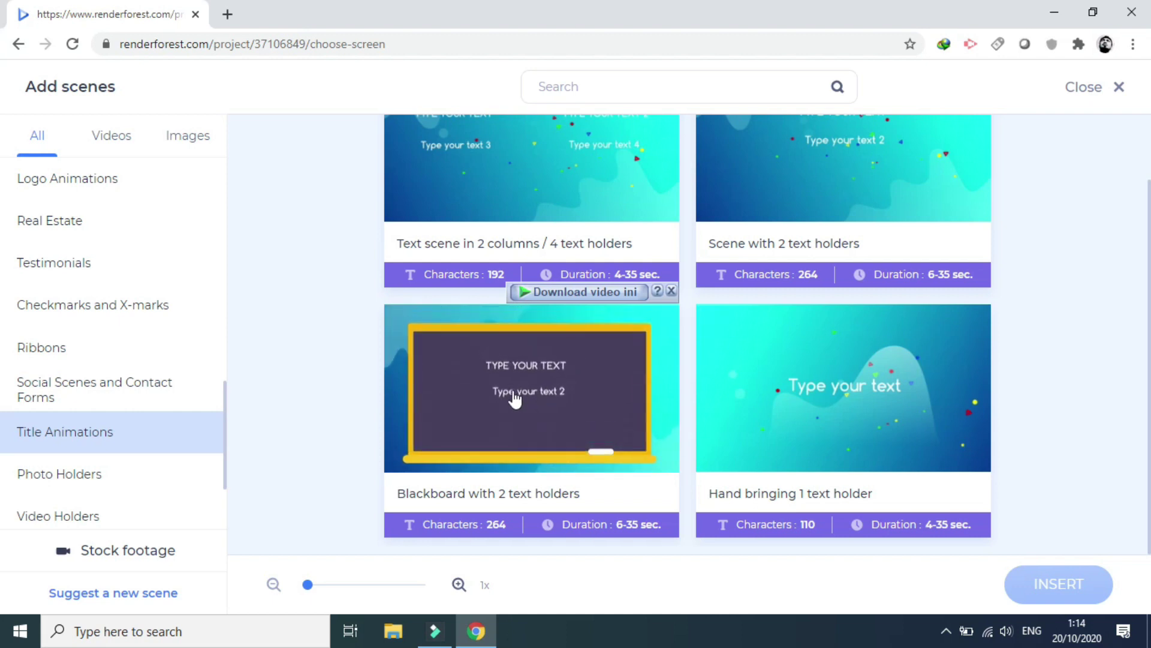
click(557, 405)
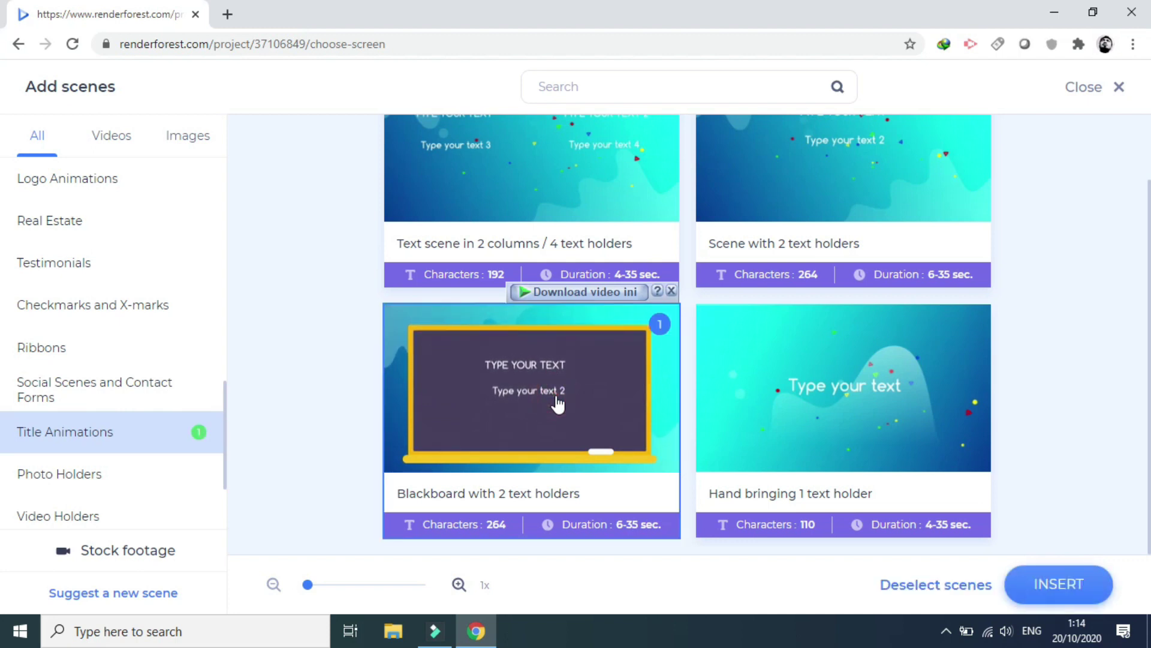
click(1018, 589)
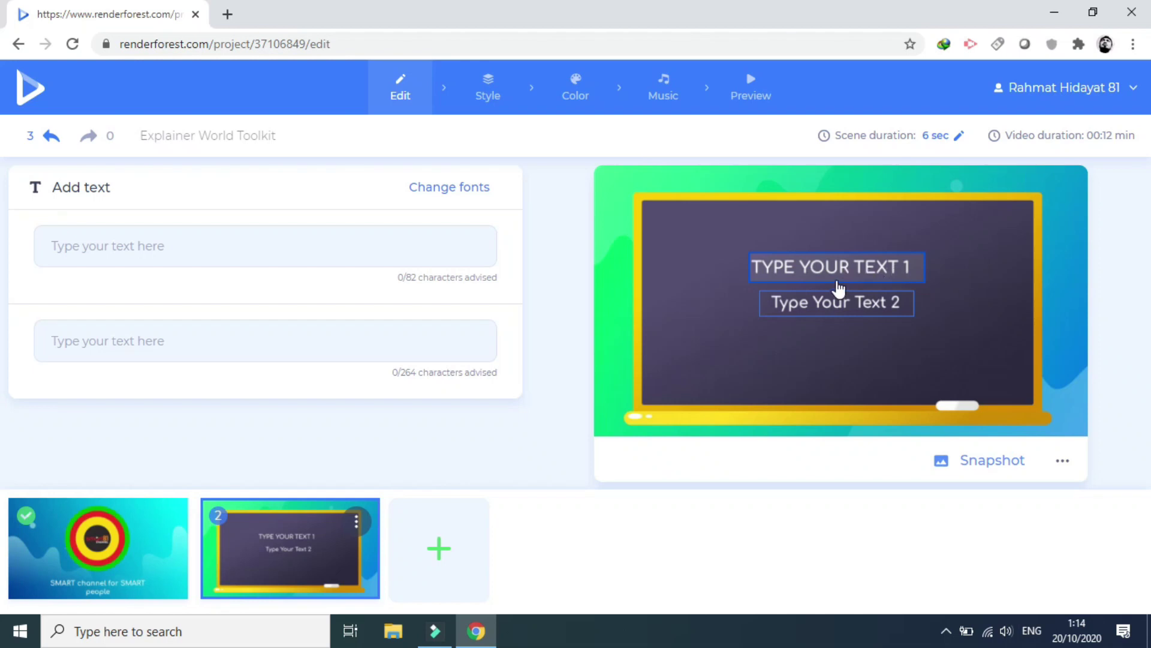
Enter 'BAHASA INGGRIS' as the blackboard title and 'Self Introduction' as its subtitle
click(232, 253)
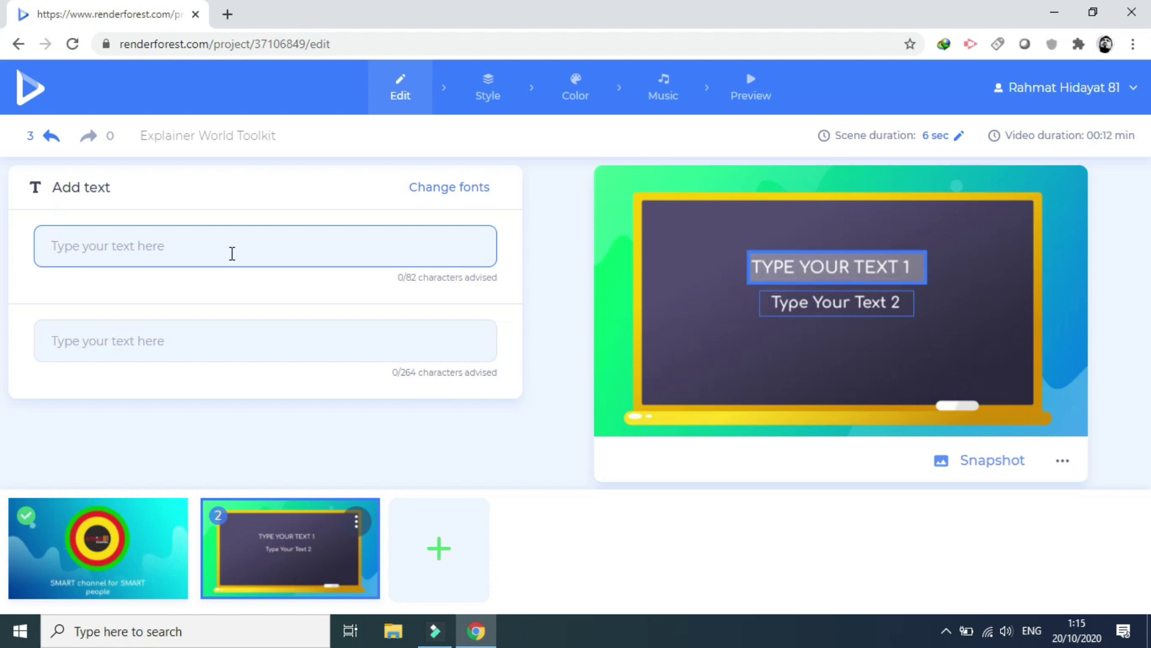
text(BAHASA INGGRIS)
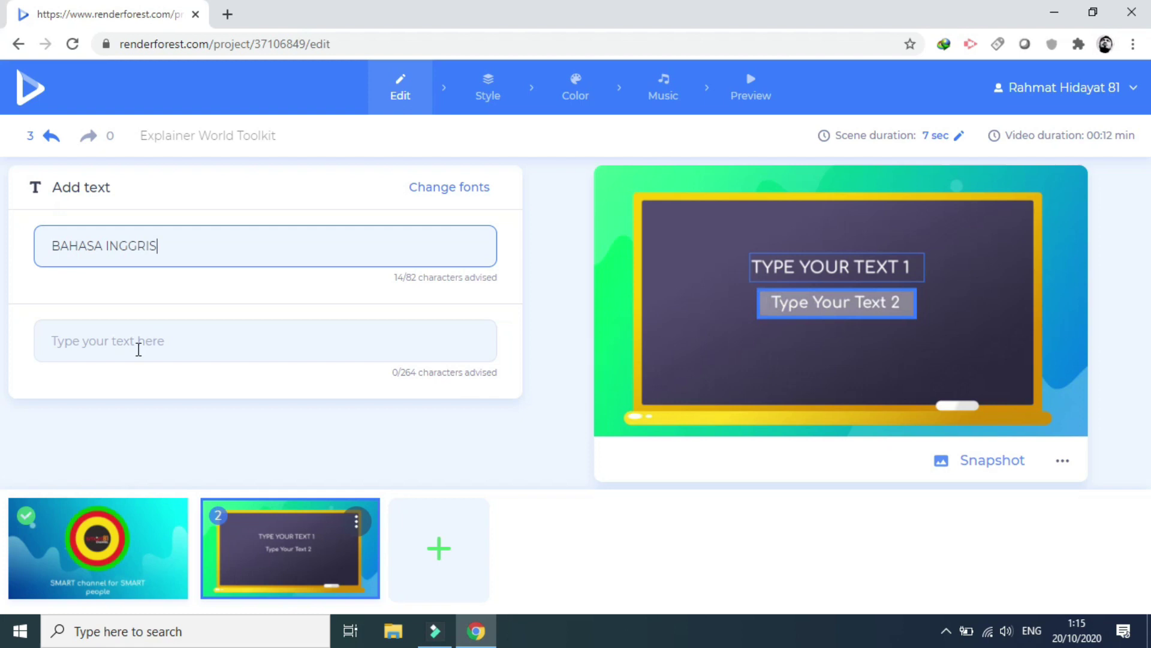
click(138, 349)
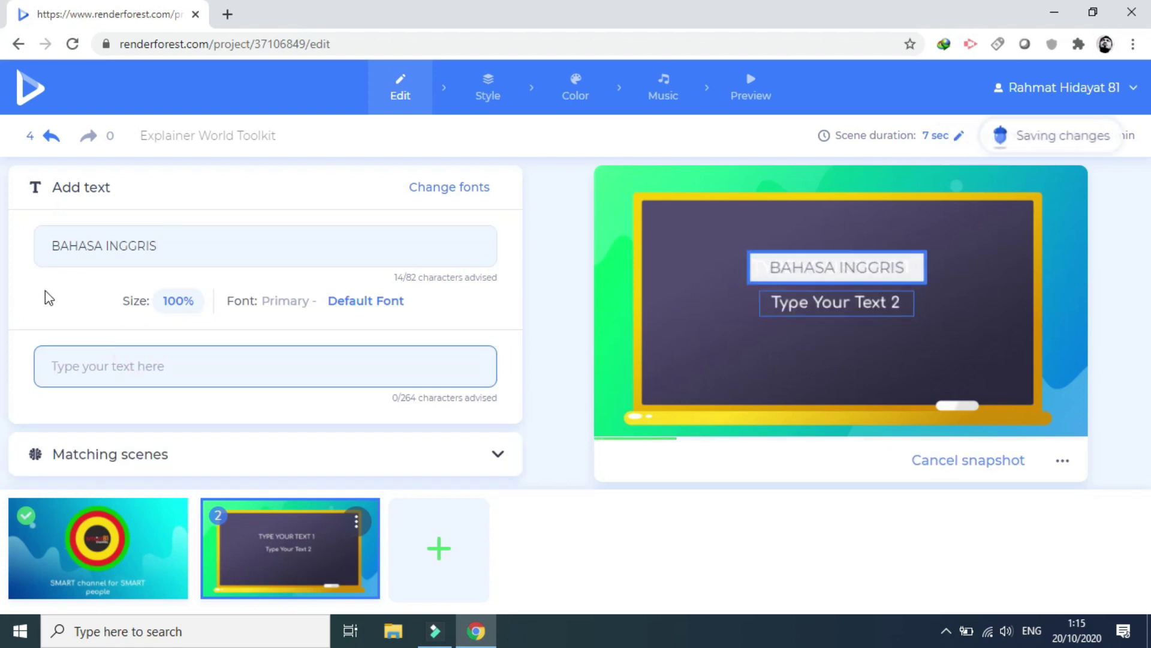
text(Self Introduction)
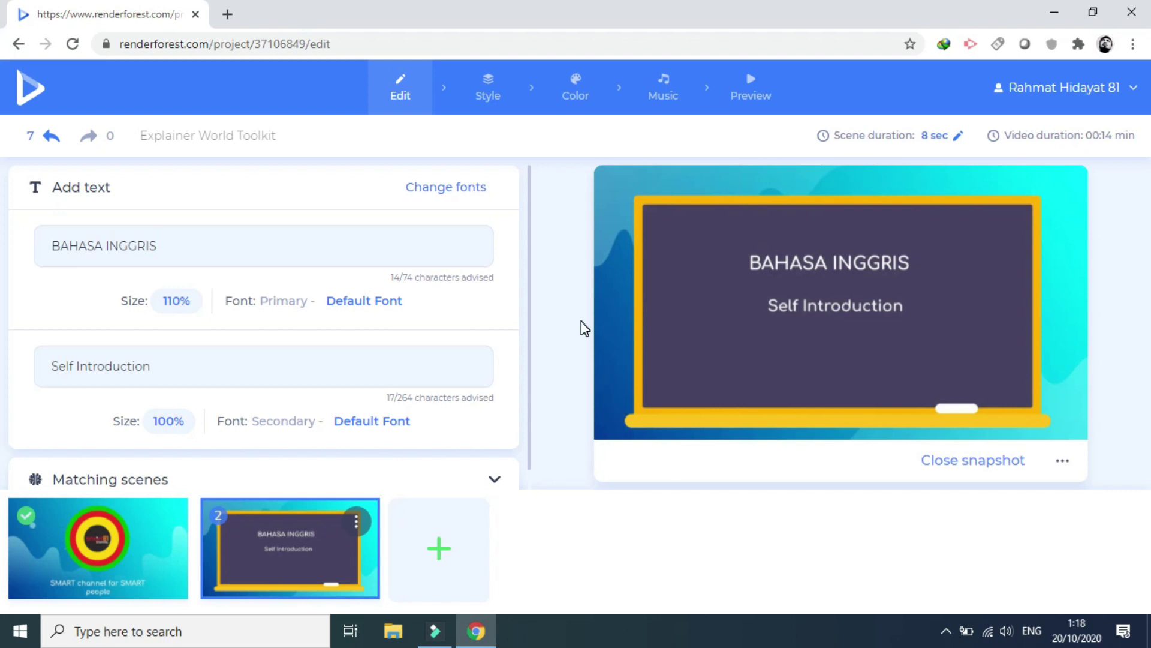
Insert 'Happy man waving' from Male Character Animations Corporate as the third scene
click(440, 550)
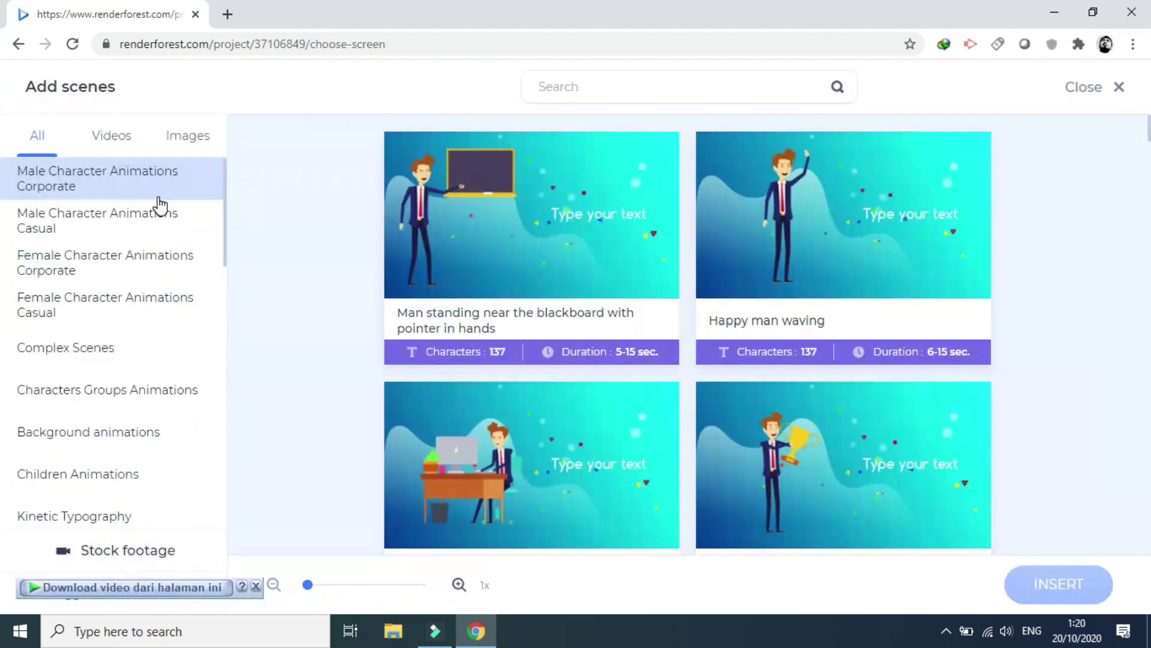
scroll(162, 270, down, 2)
scroll(171, 366, down, 4)
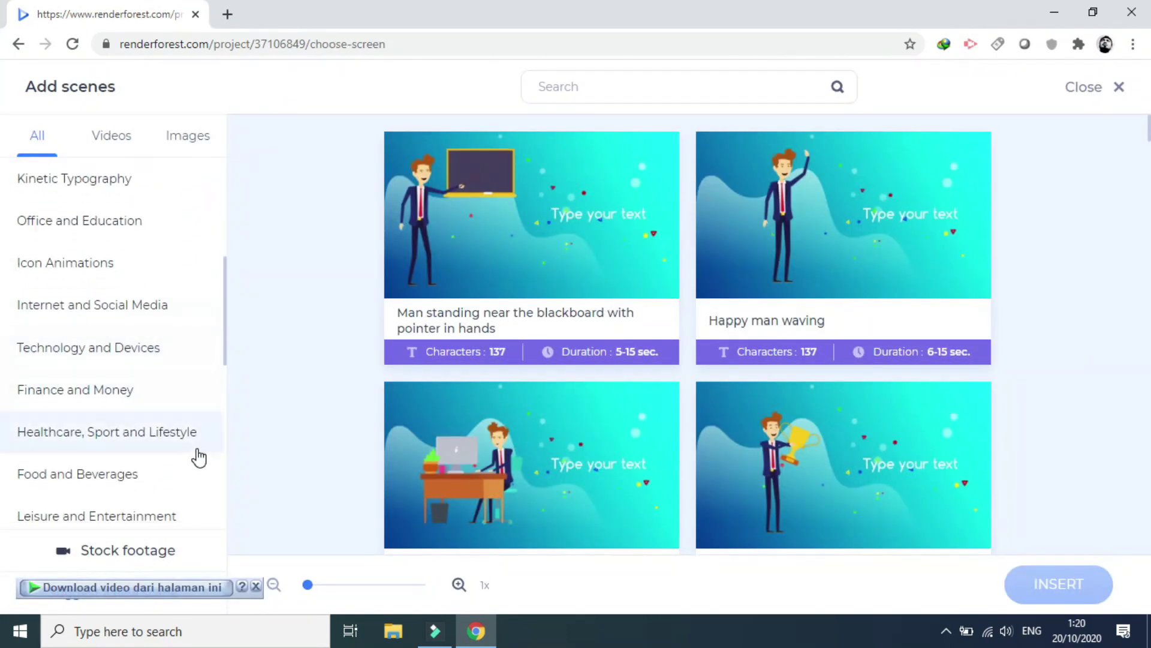
scroll(197, 454, up, 4)
scroll(196, 457, up, 2)
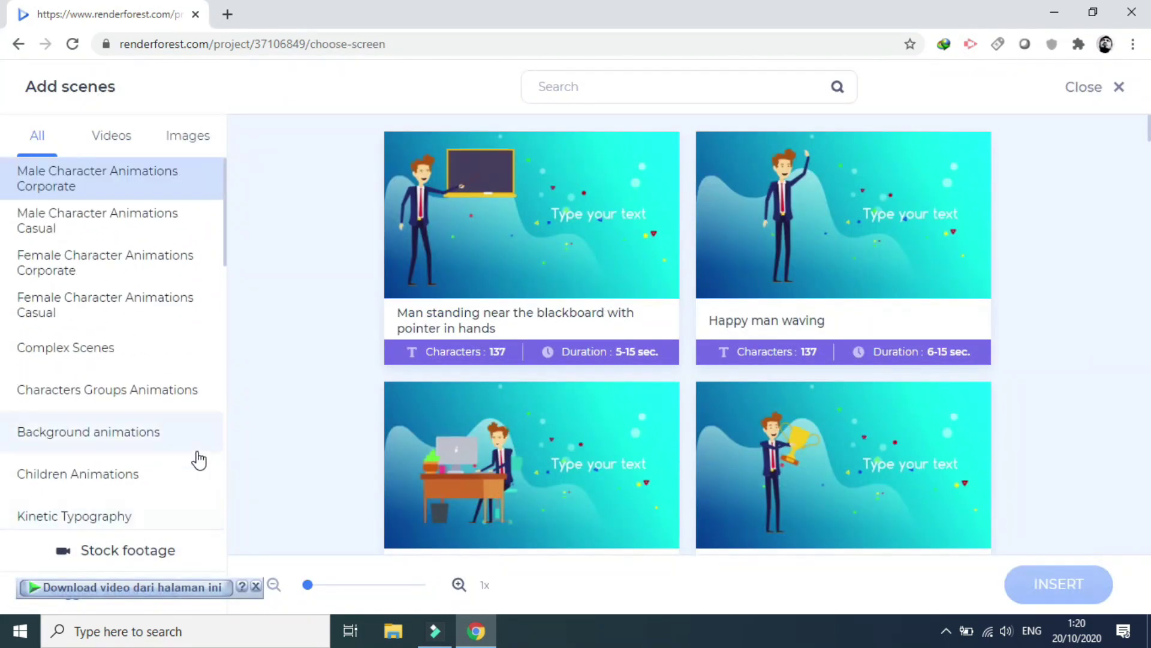
click(123, 189)
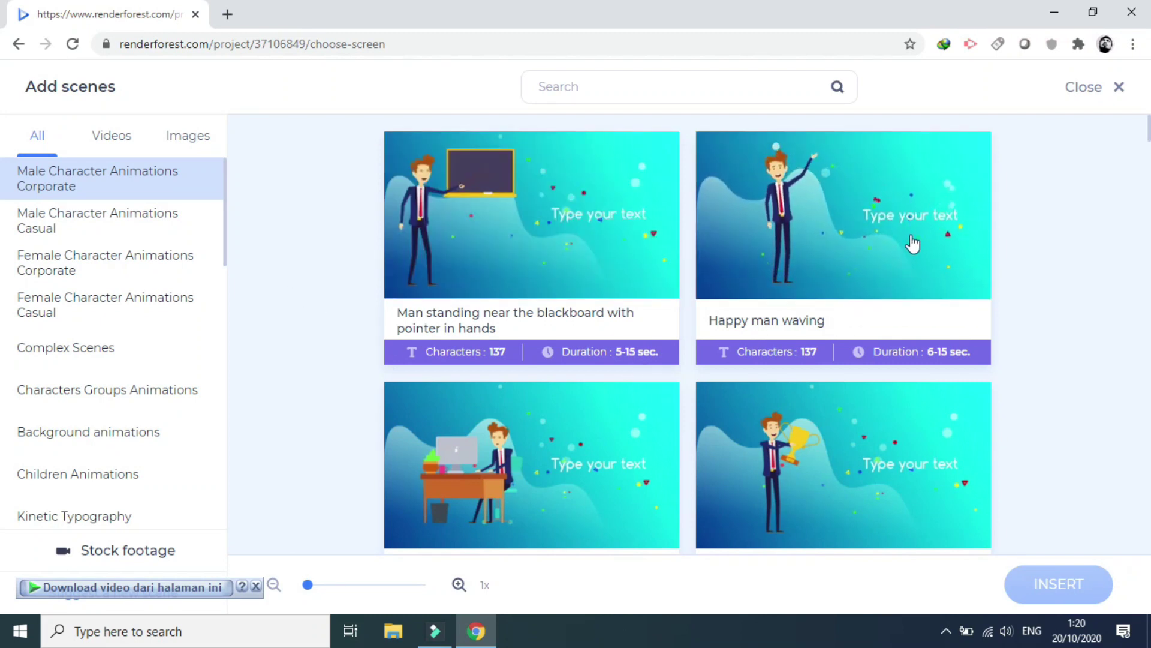
click(812, 201)
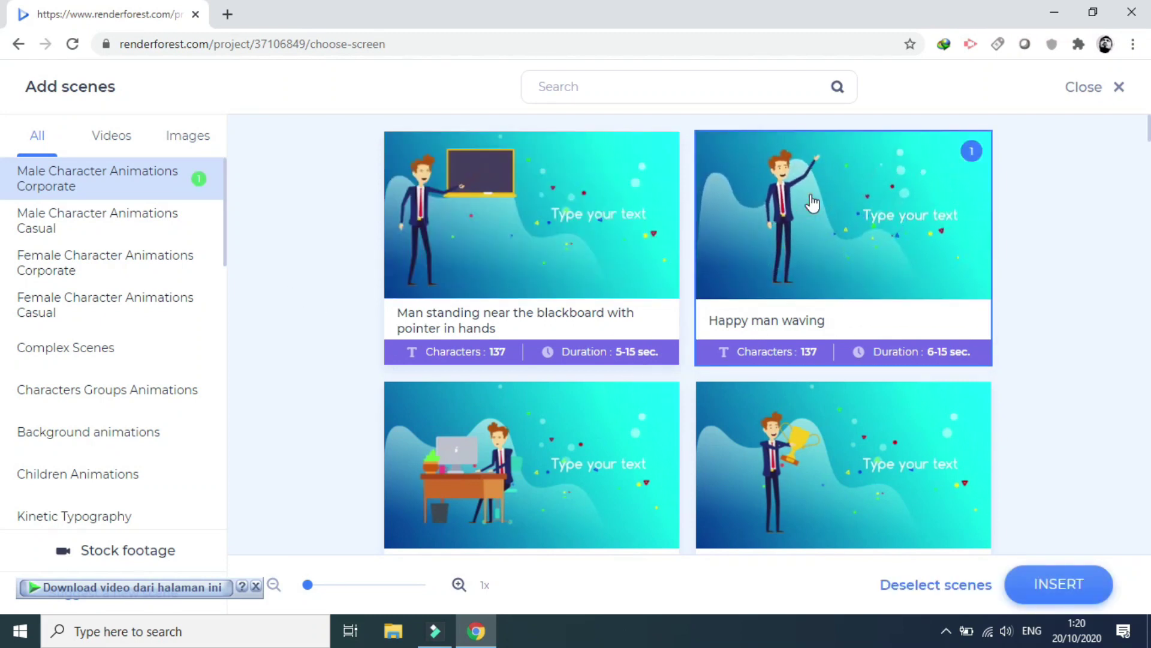
click(1062, 586)
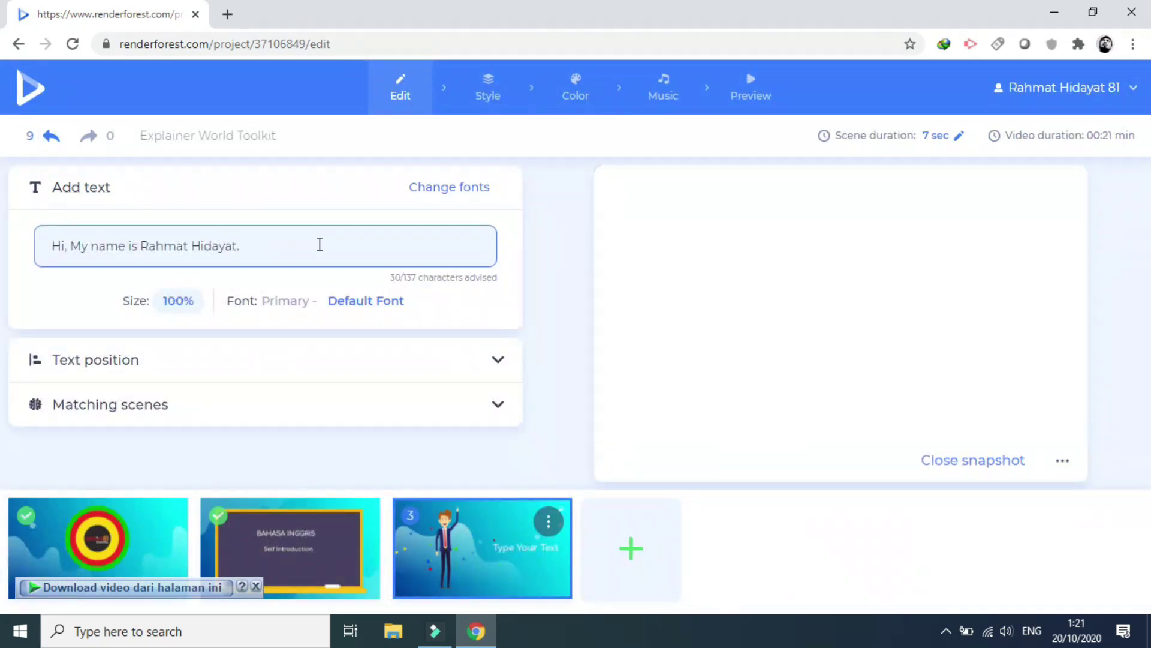
Enter a short self-introduction paragraph in the waving-man scene and open its text size scaling
text(You)
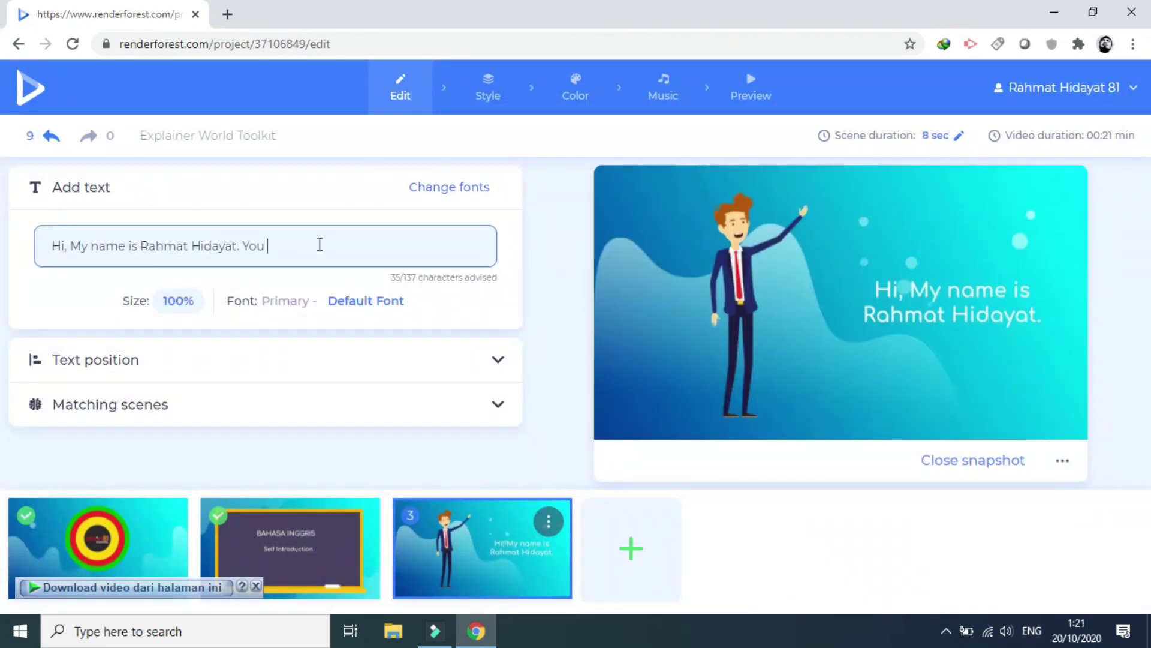
text( may call me Dayat. I)
text(m)
text( an English teacher of SMKN 2 Soppeng. I live in Perumahan Bumi Handayani Permai.)
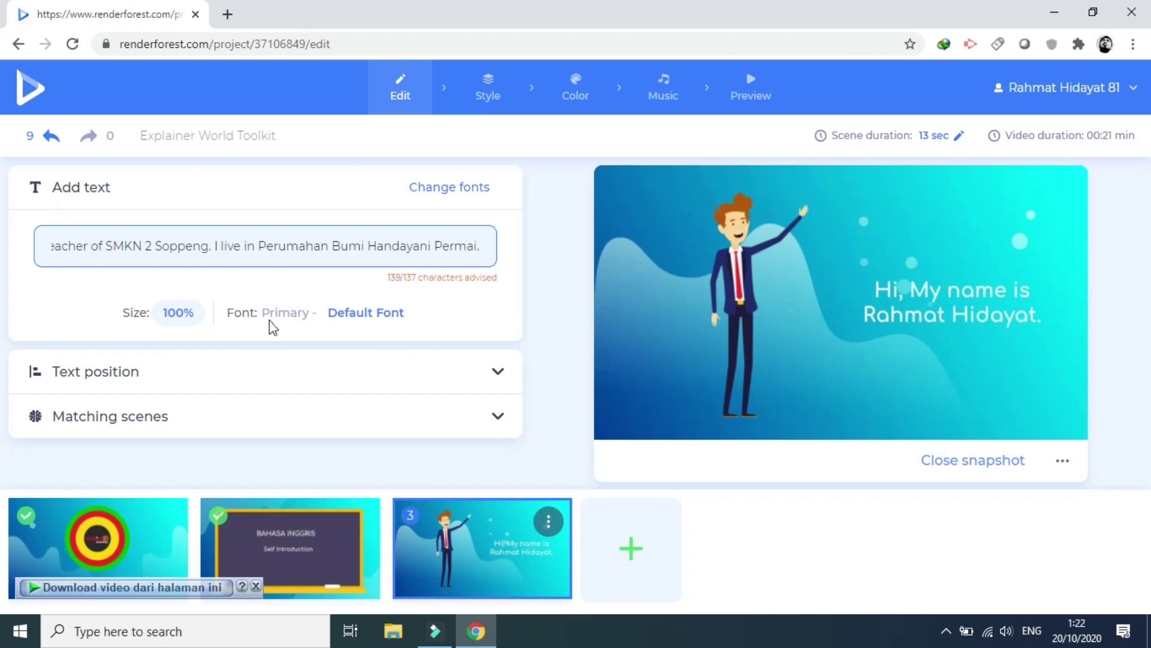
click(179, 319)
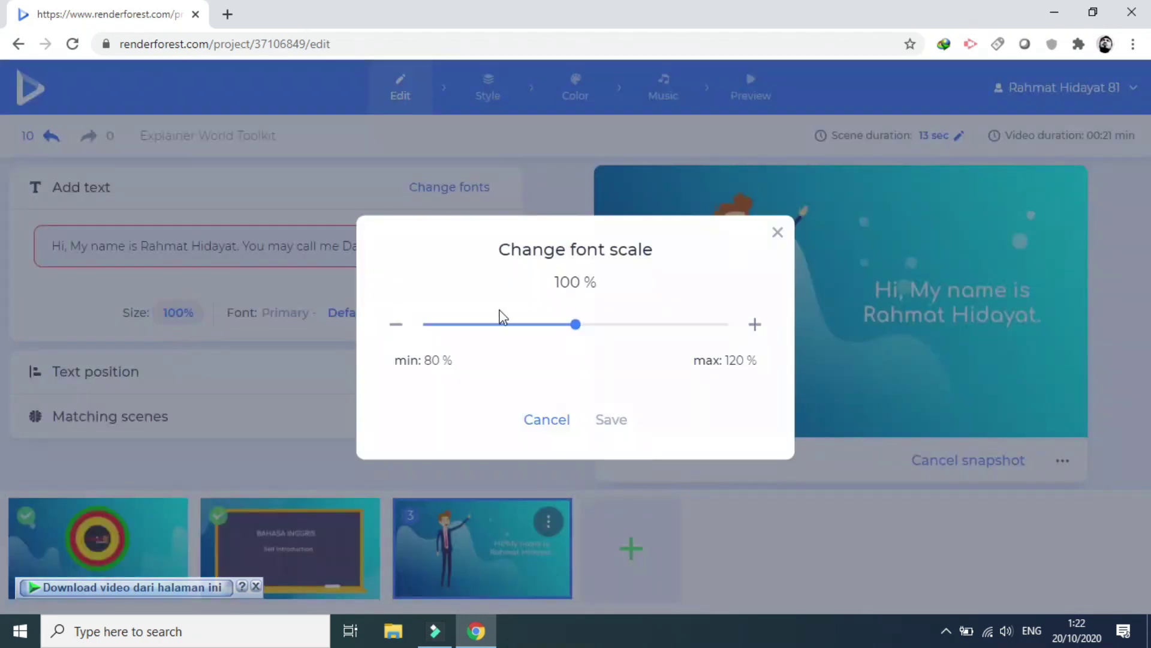
Lower the introduction text's font scale to 84%, save it, and reopen the scene library
click(399, 327)
click(399, 327)
click(398, 327)
click(399, 327)
click(398, 327)
click(398, 326)
double_click(399, 325)
click(398, 326)
click(398, 325)
double_click(398, 325)
click(400, 325)
click(400, 326)
double_click(399, 326)
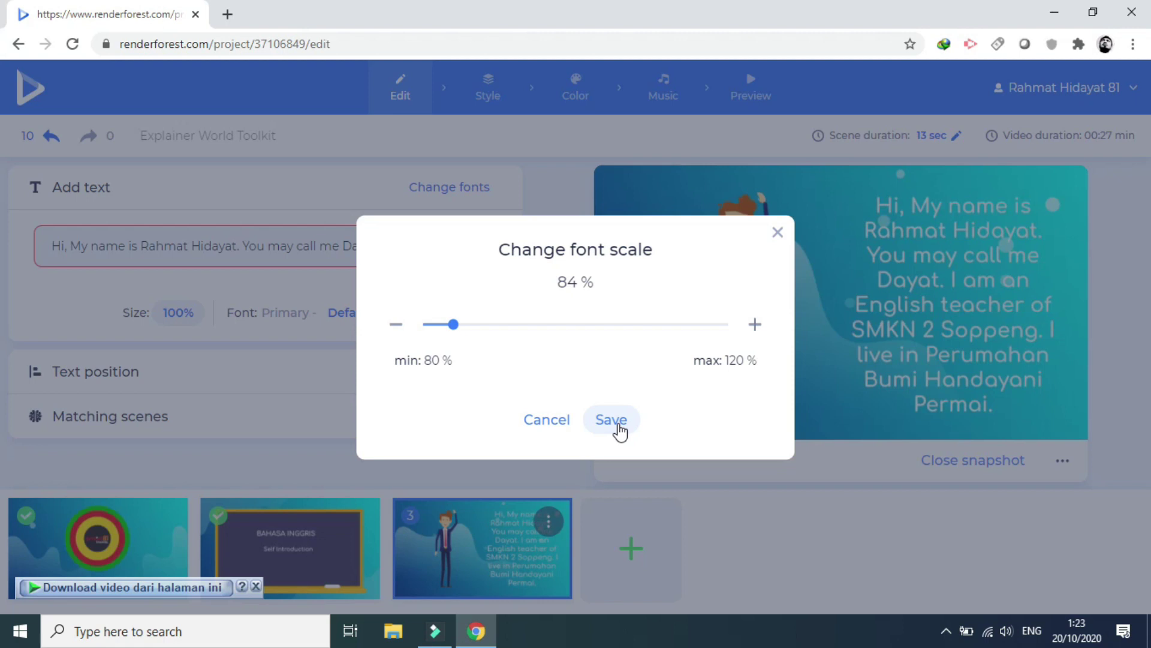
click(619, 425)
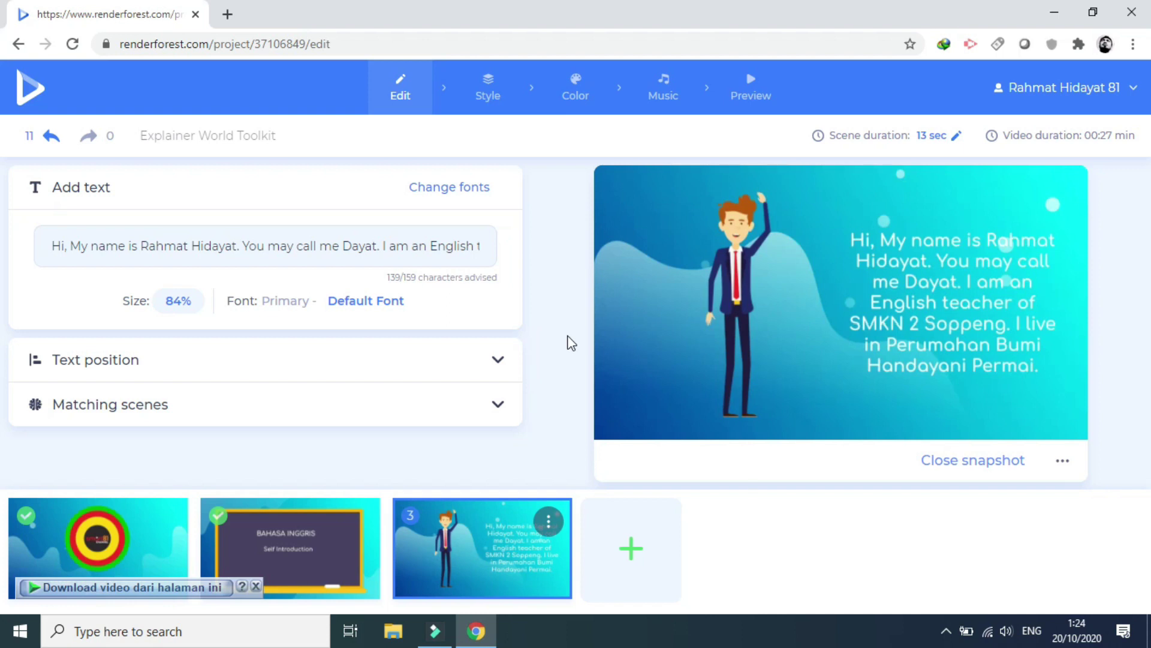
click(639, 563)
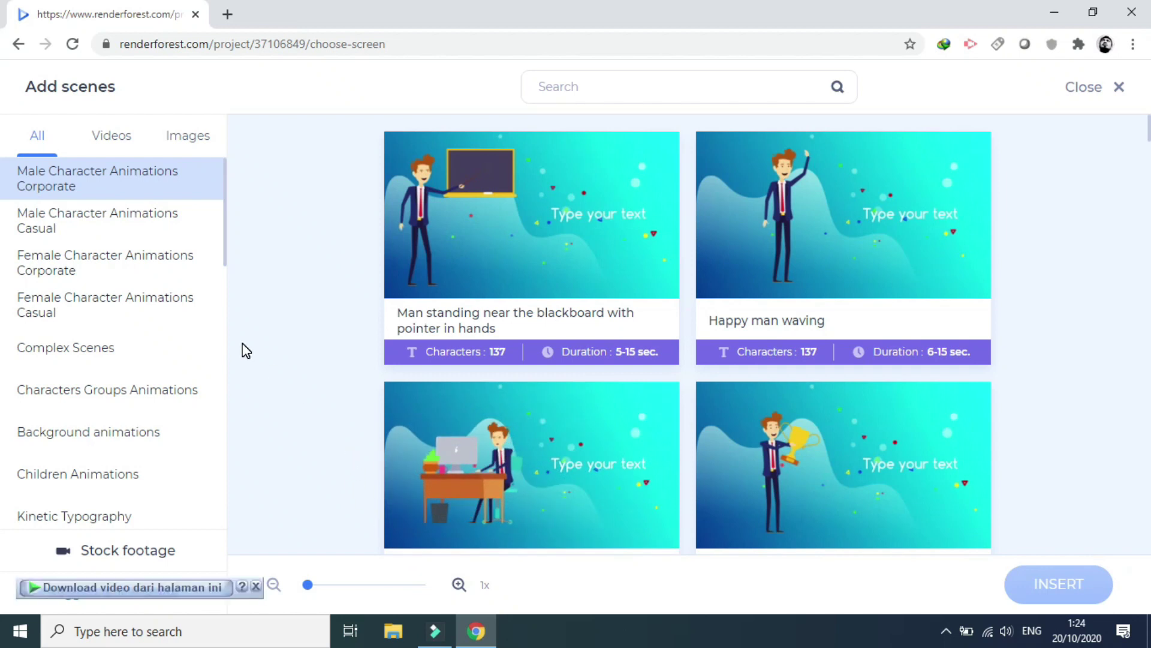
Insert 'Scene with 3 checkmarks / 4 text holders' from Checkmarks and X-marks as scene four
scroll(149, 322, down, 3)
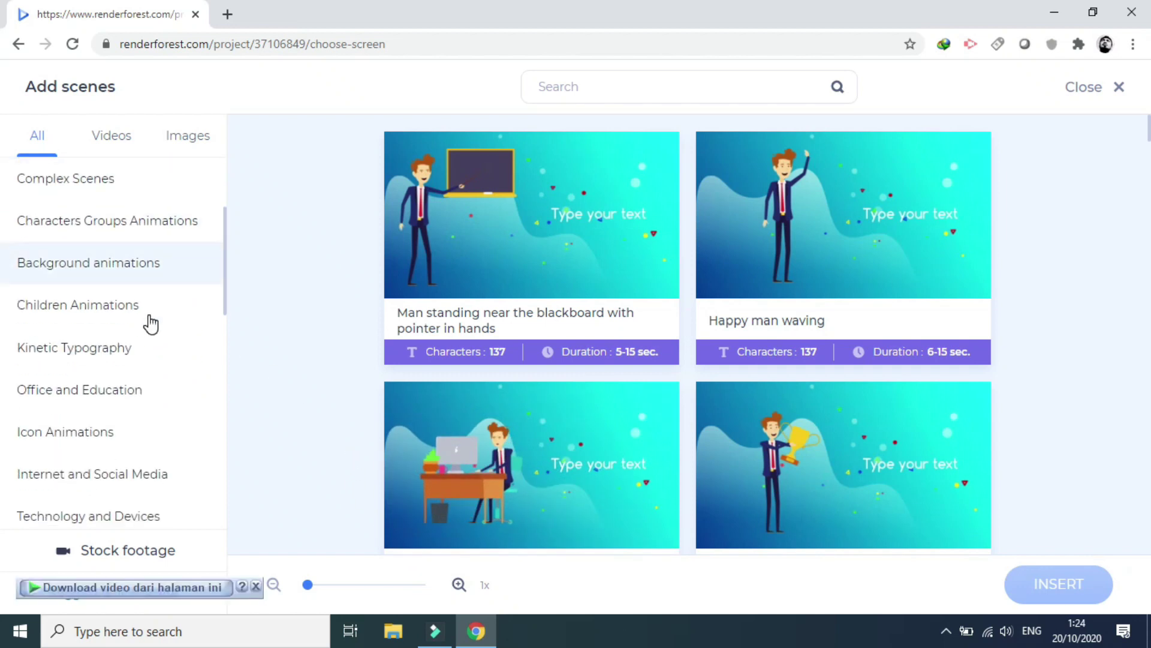
scroll(151, 331, down, 1)
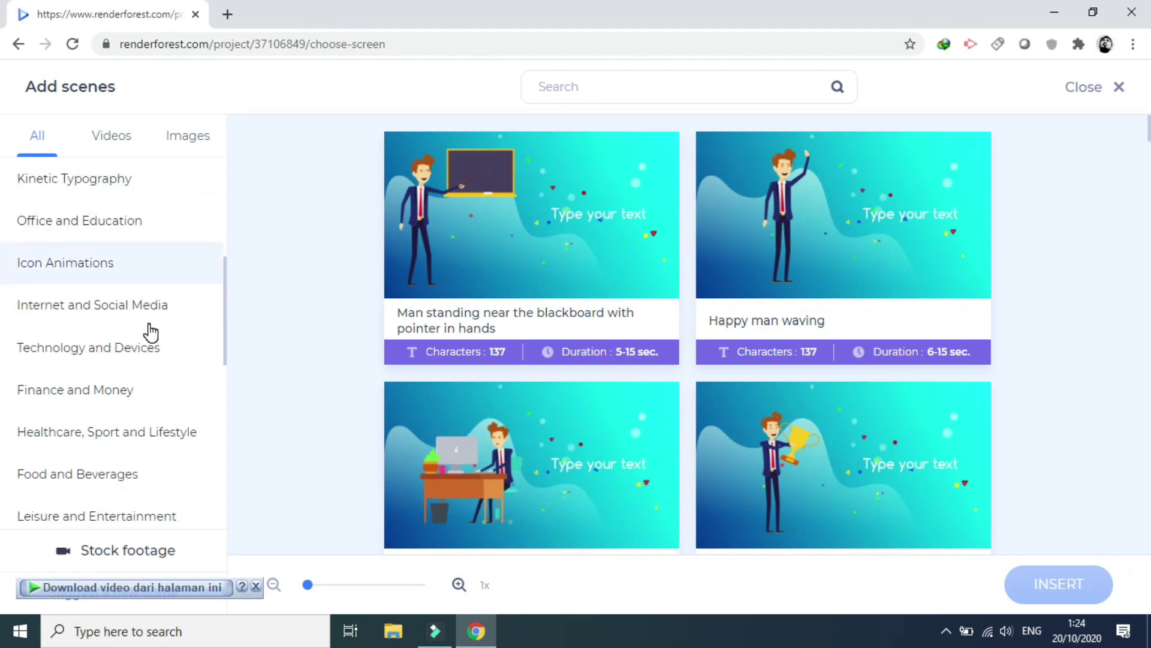
scroll(151, 332, down, 2)
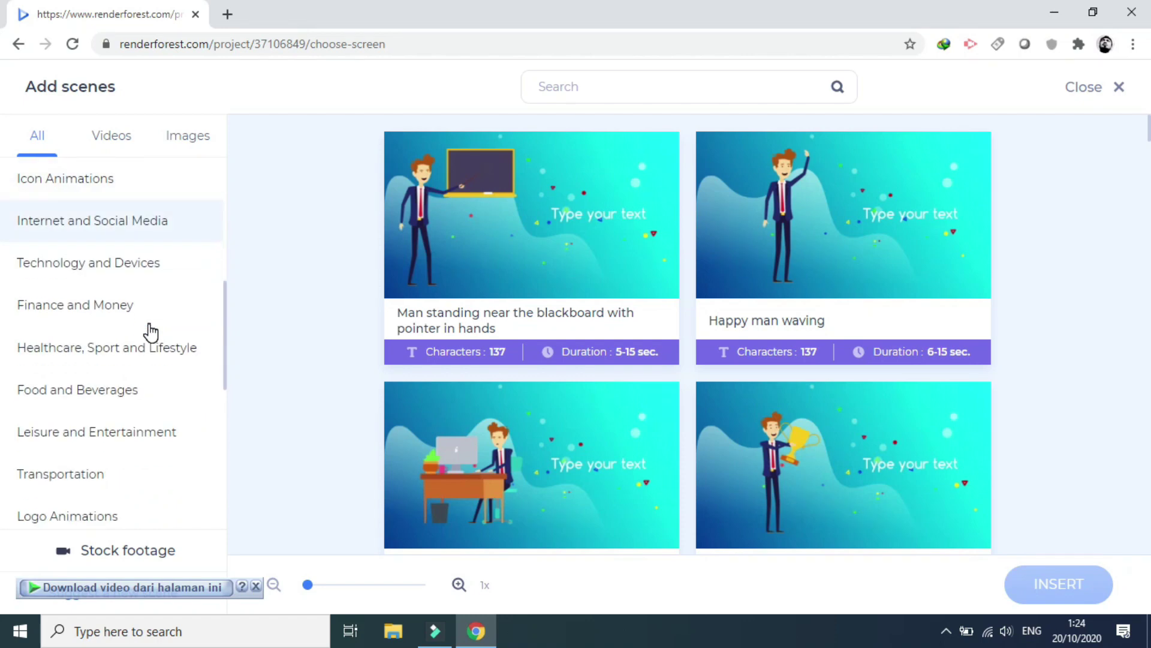
scroll(150, 332, down, 10)
click(151, 240)
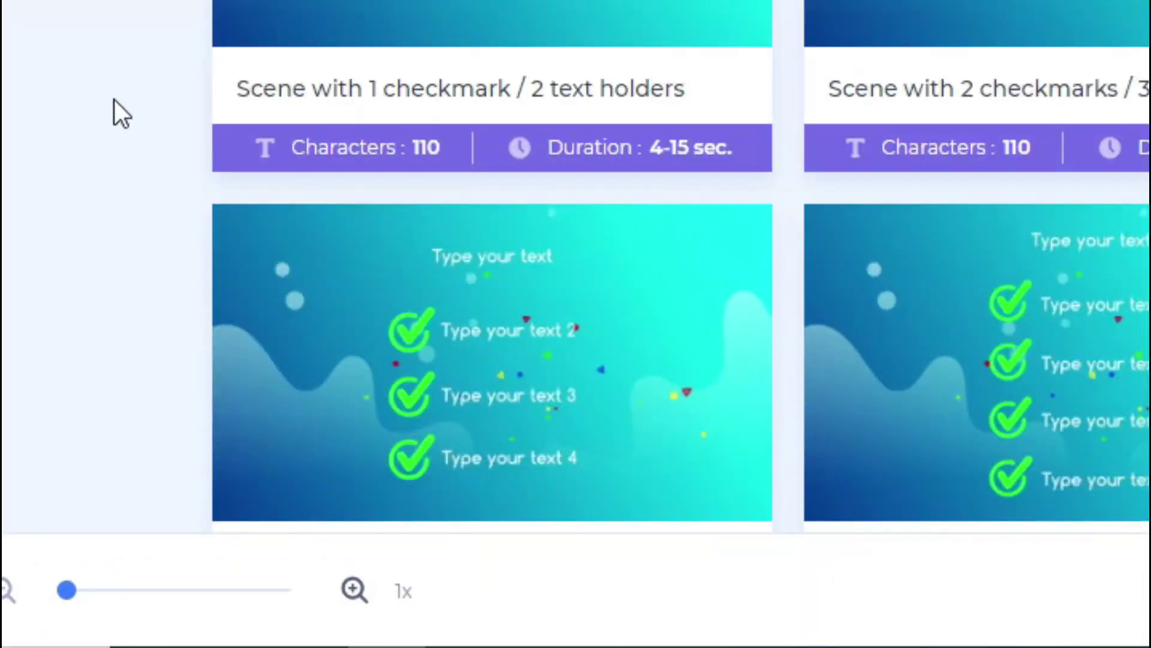
scroll(117, 101, down, 3)
scroll(117, 100, down, 3)
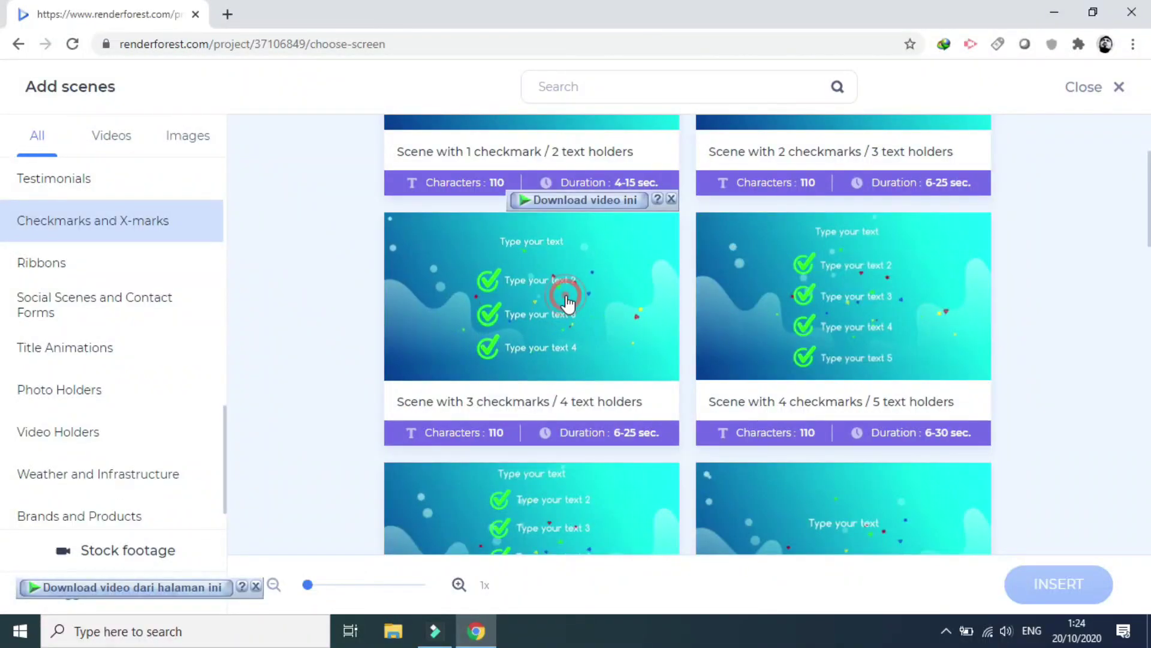
click(568, 304)
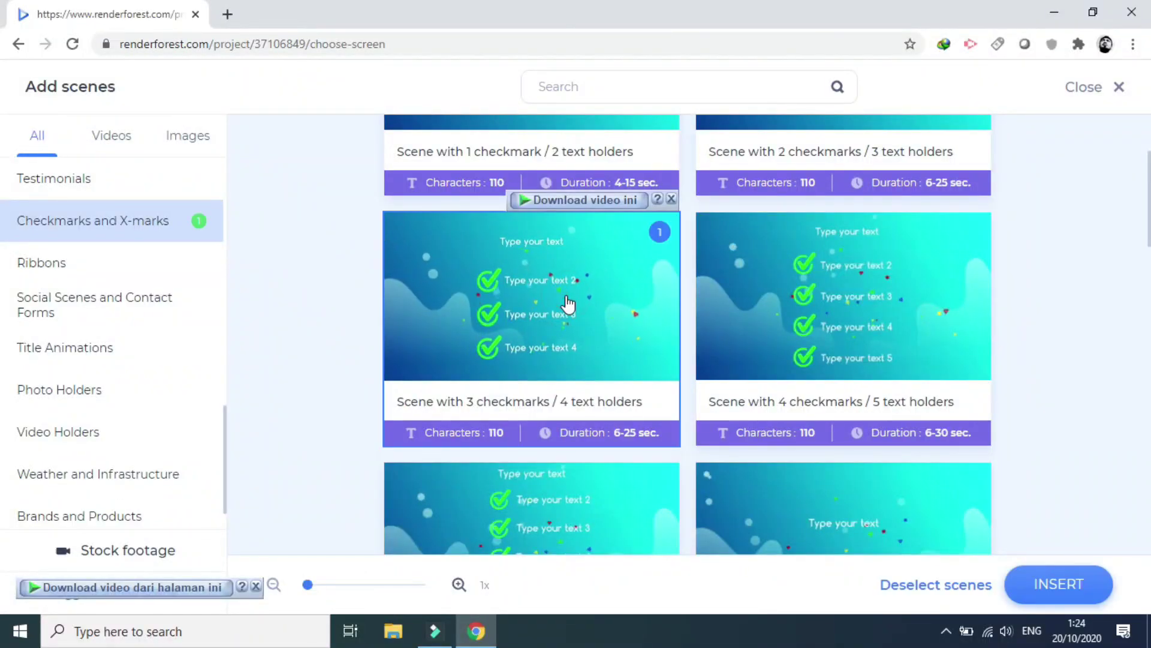
click(1074, 587)
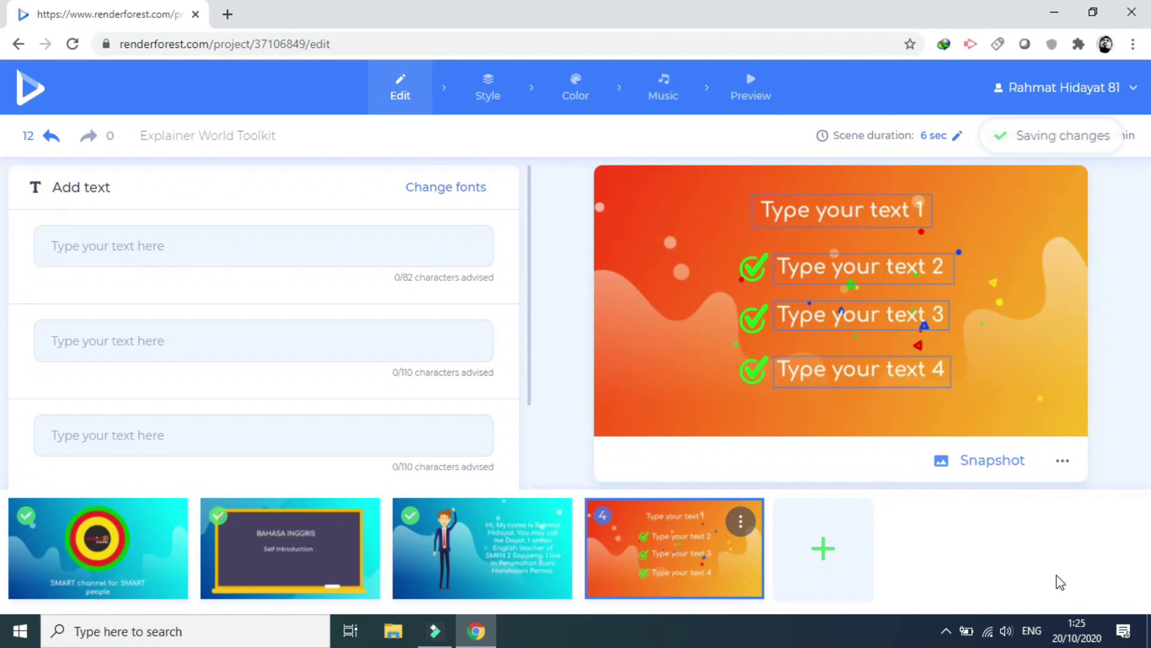
Set the checkmark scene's heading to 'Make your own self introduction'
click(283, 240)
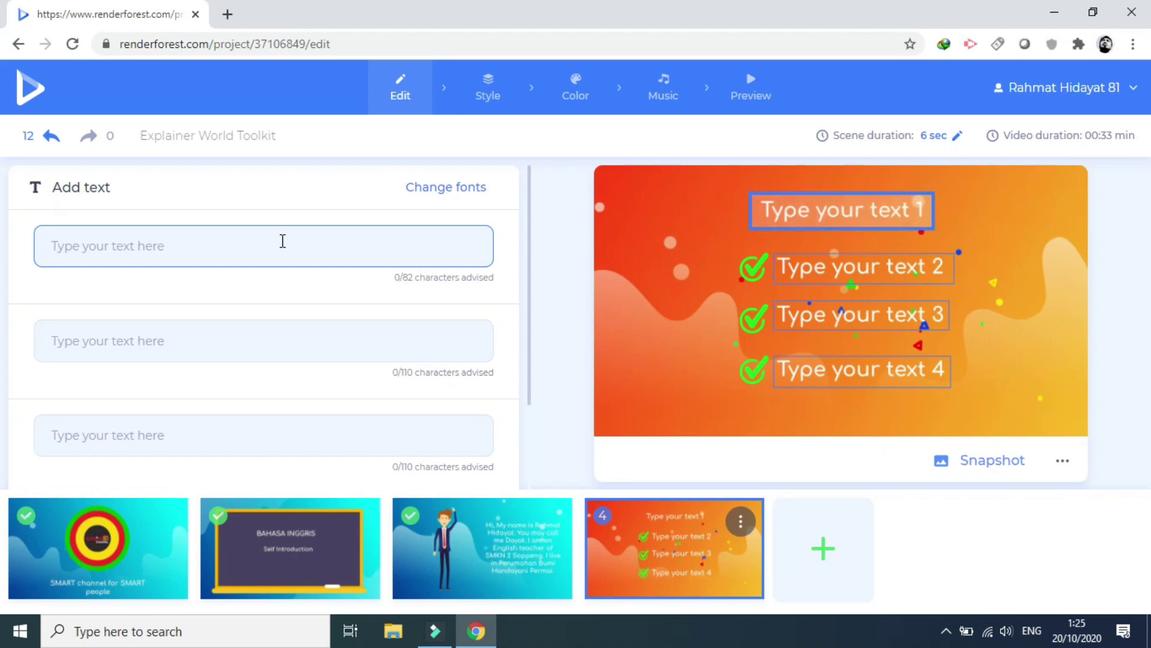
text(Make your own sel)
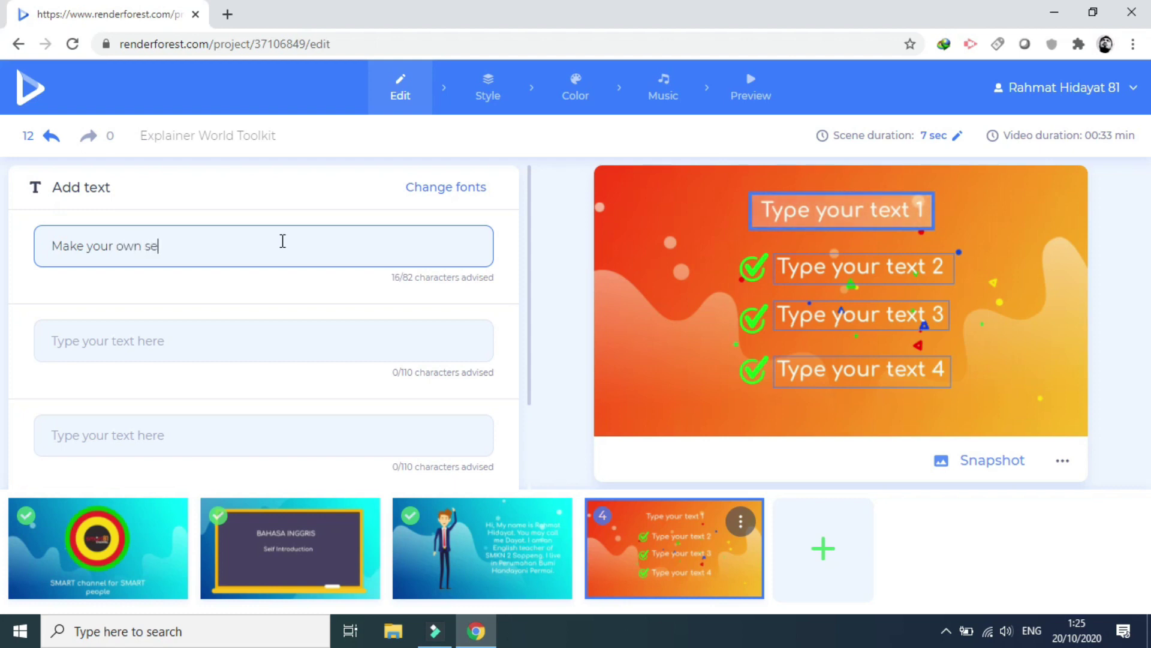
text(f introduction)
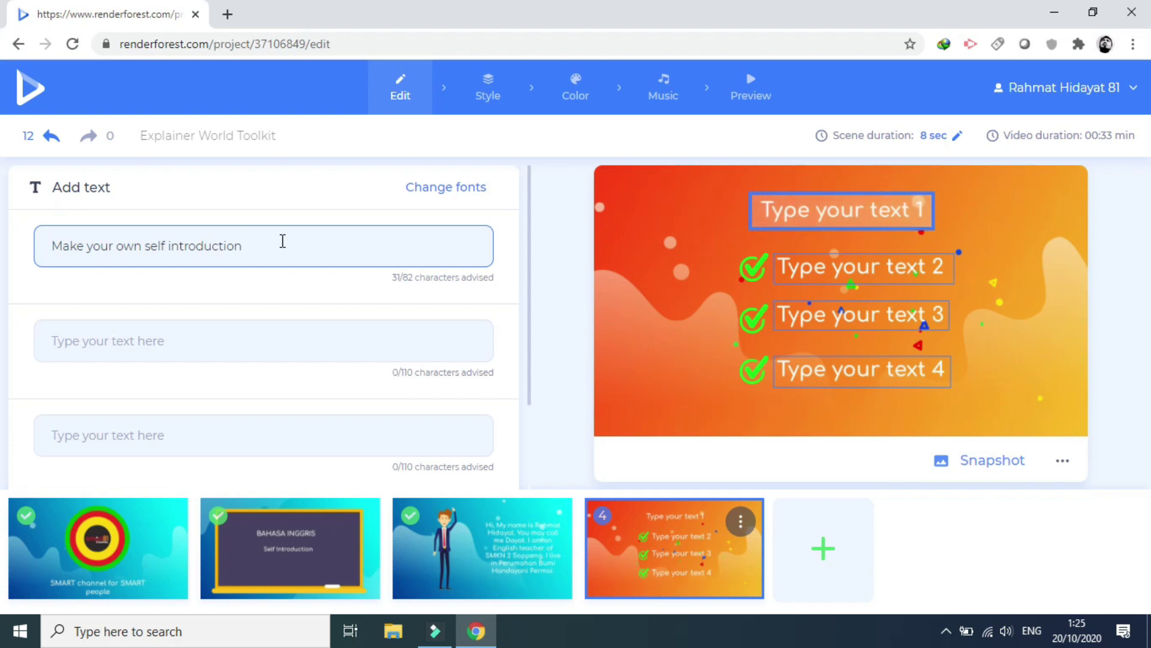
scroll(282, 241, down, 1)
Fill the three checklist items with Name, Occupation and Address, then reopen the scene library
click(258, 255)
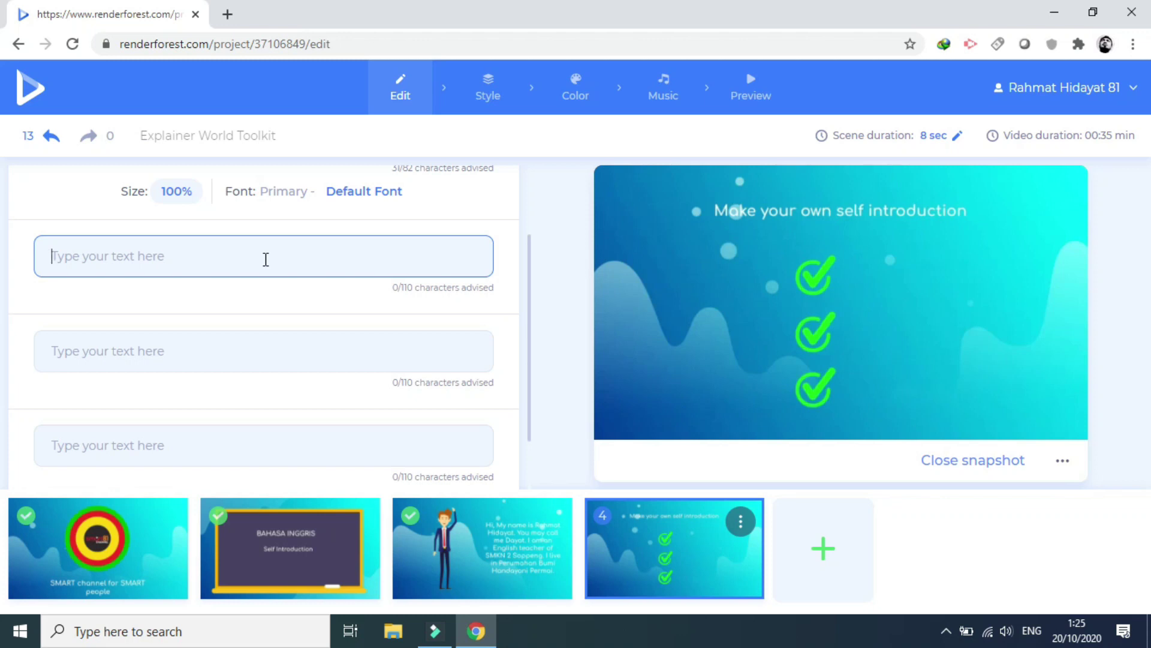
text(Name)
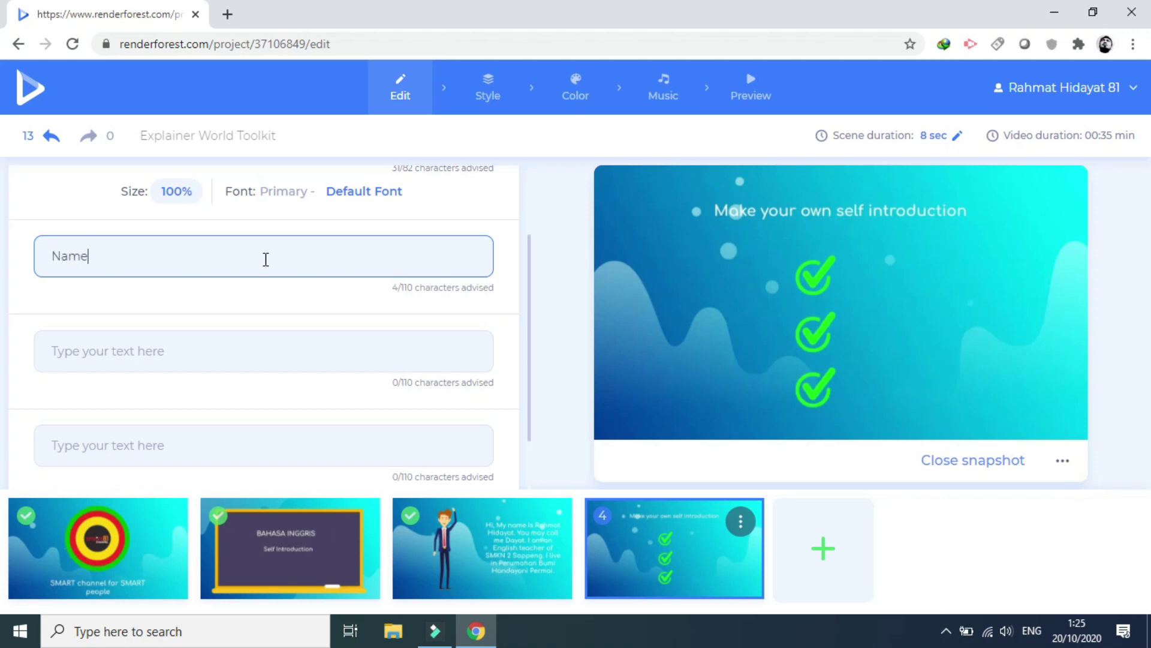
click(242, 355)
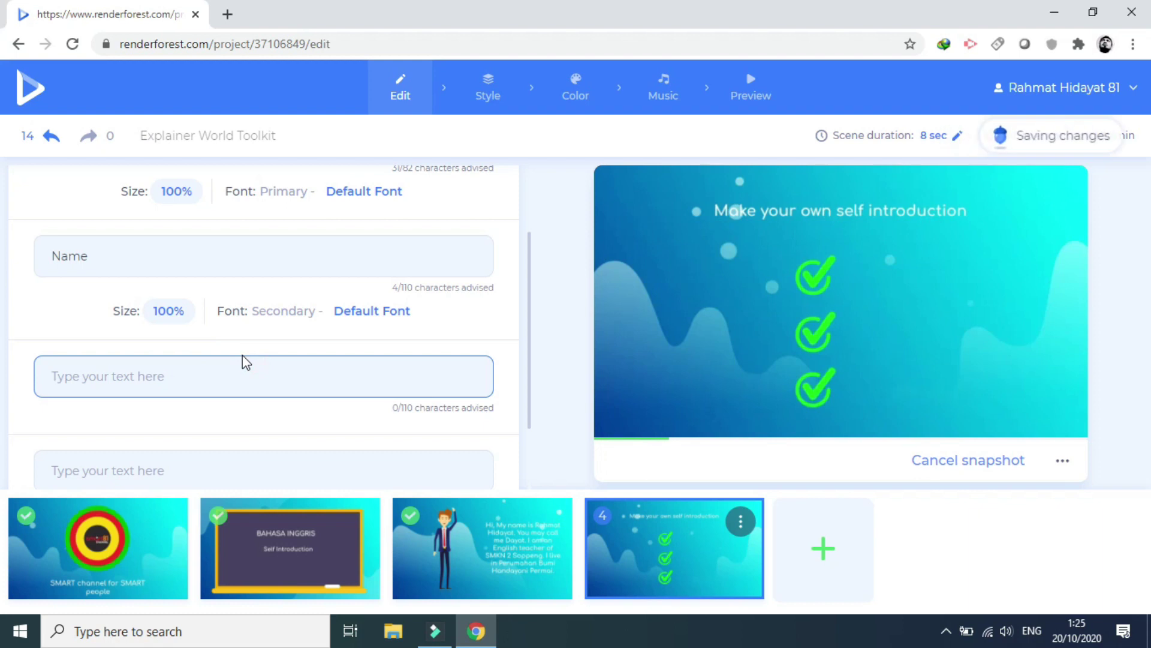
text(Occupation)
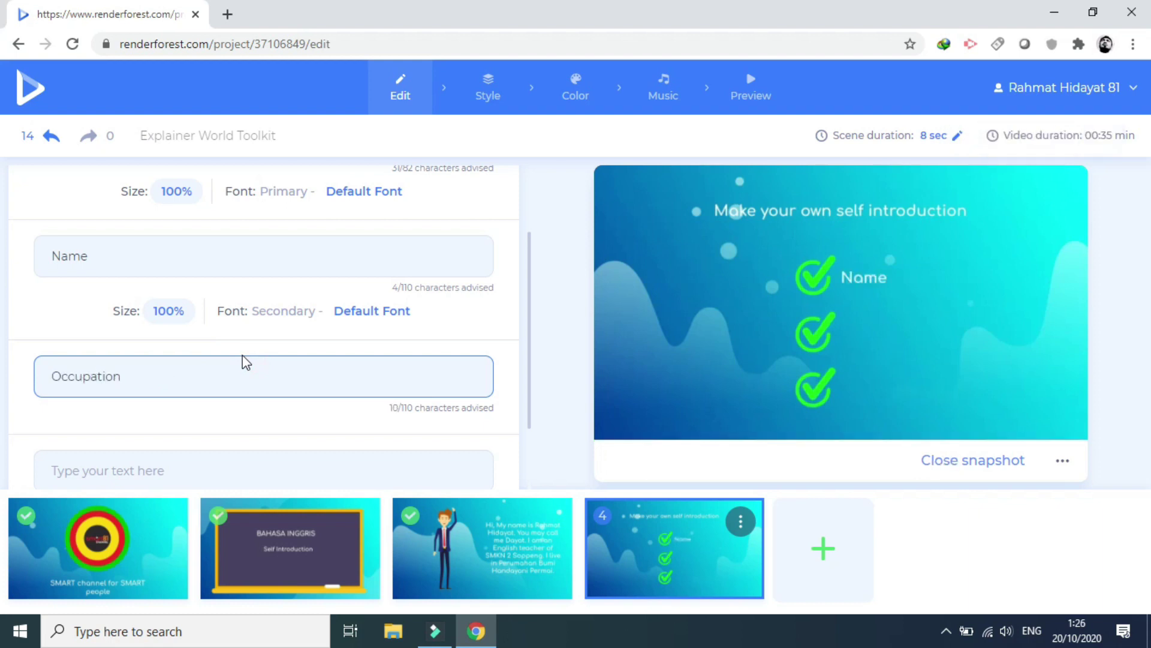
scroll(243, 355, down, 2)
click(241, 382)
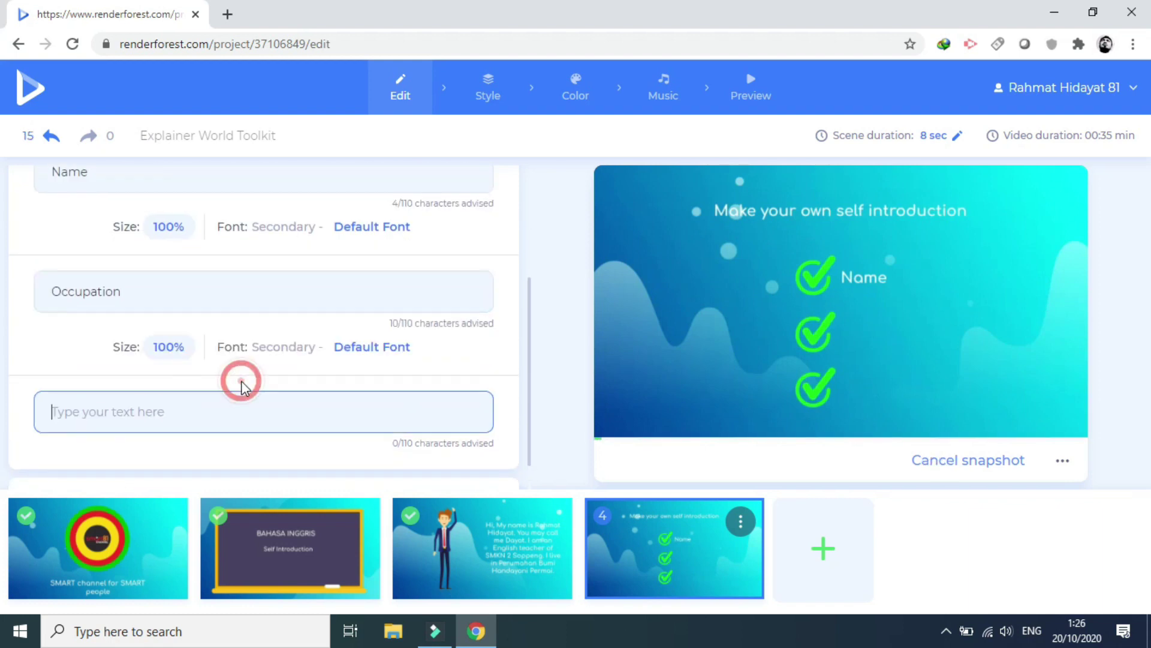
text(Address)
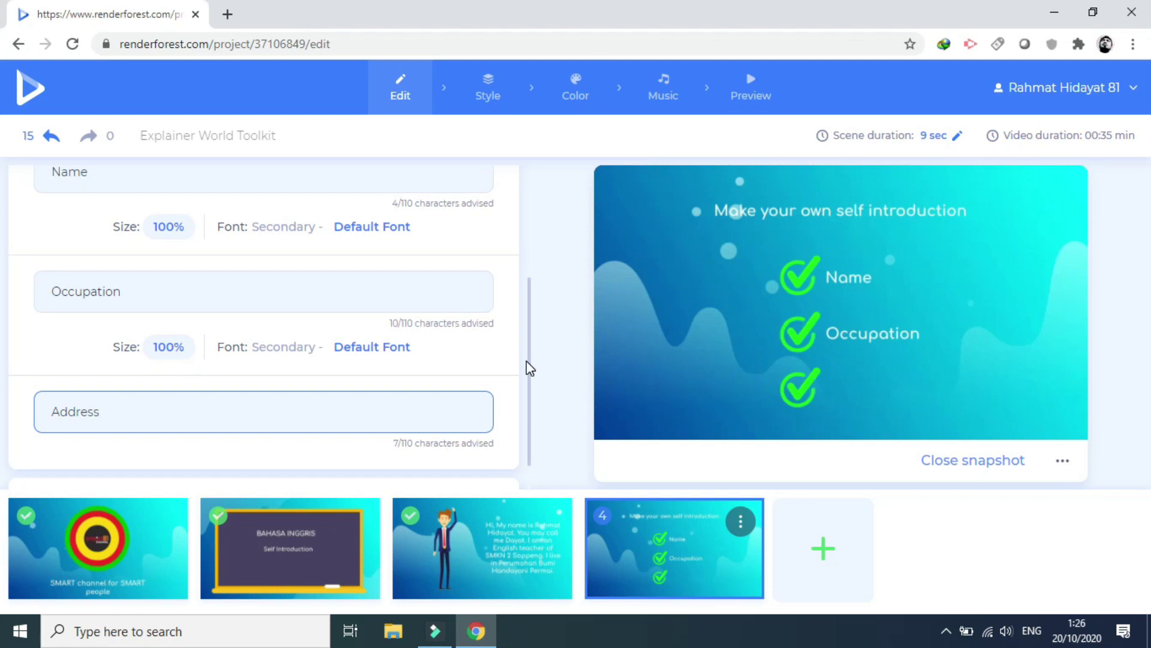
click(528, 369)
scroll(540, 384, down, 1)
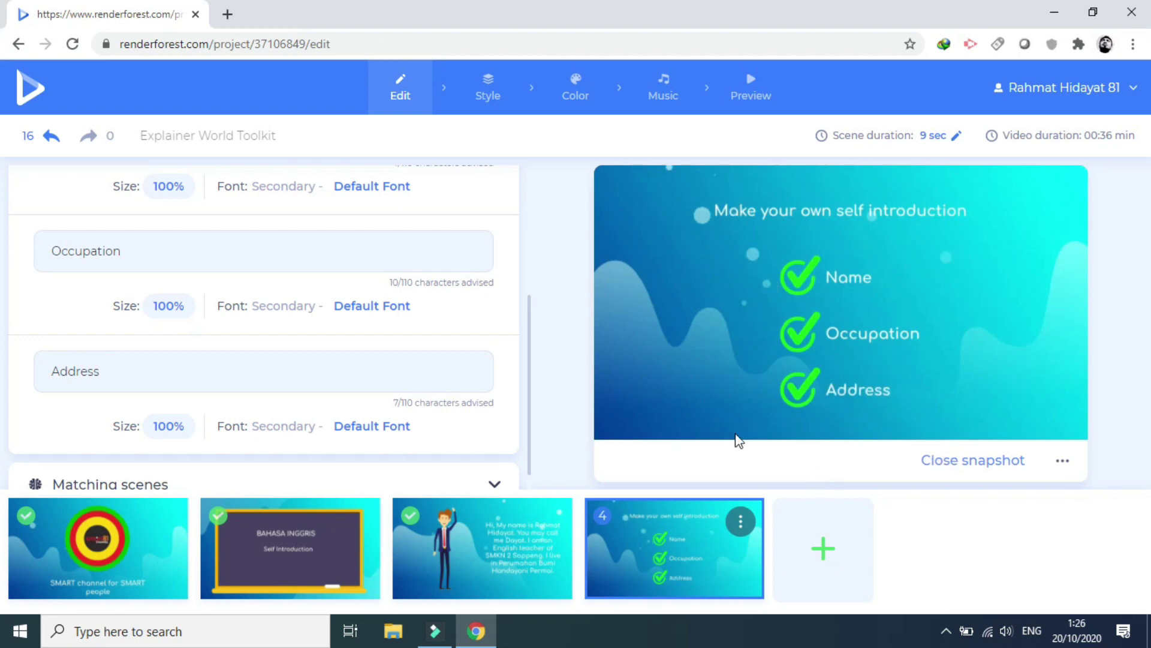
click(824, 548)
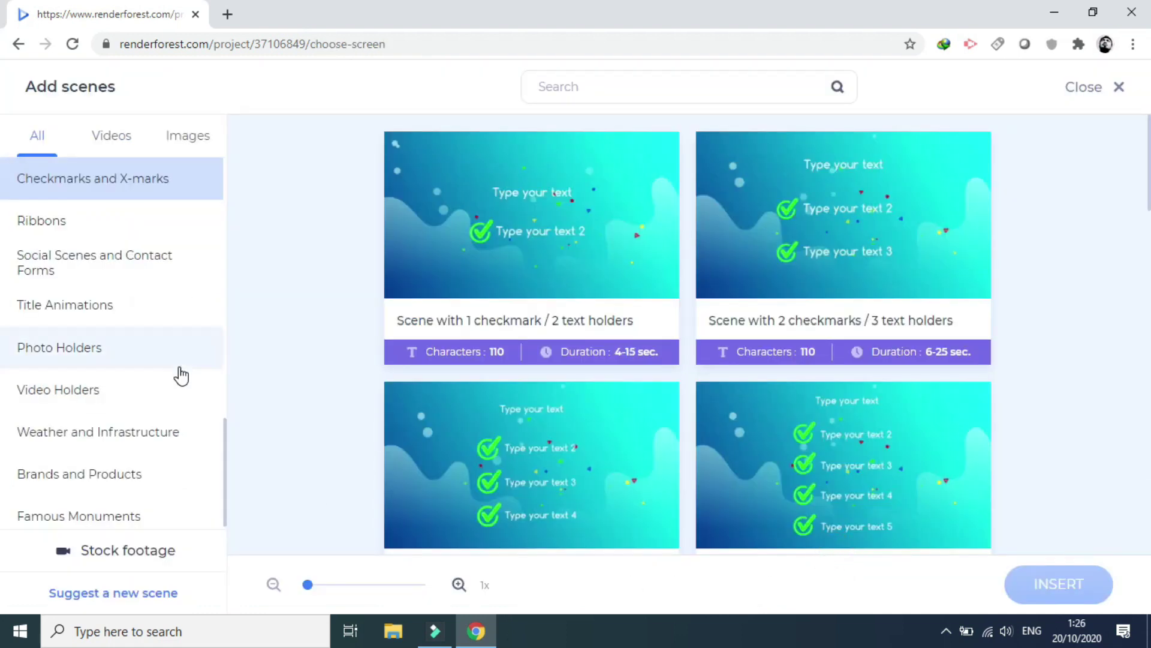
Insert the 'Winner's cup' scene from Icon Animations as the fifth scene
scroll(181, 376, up, 4)
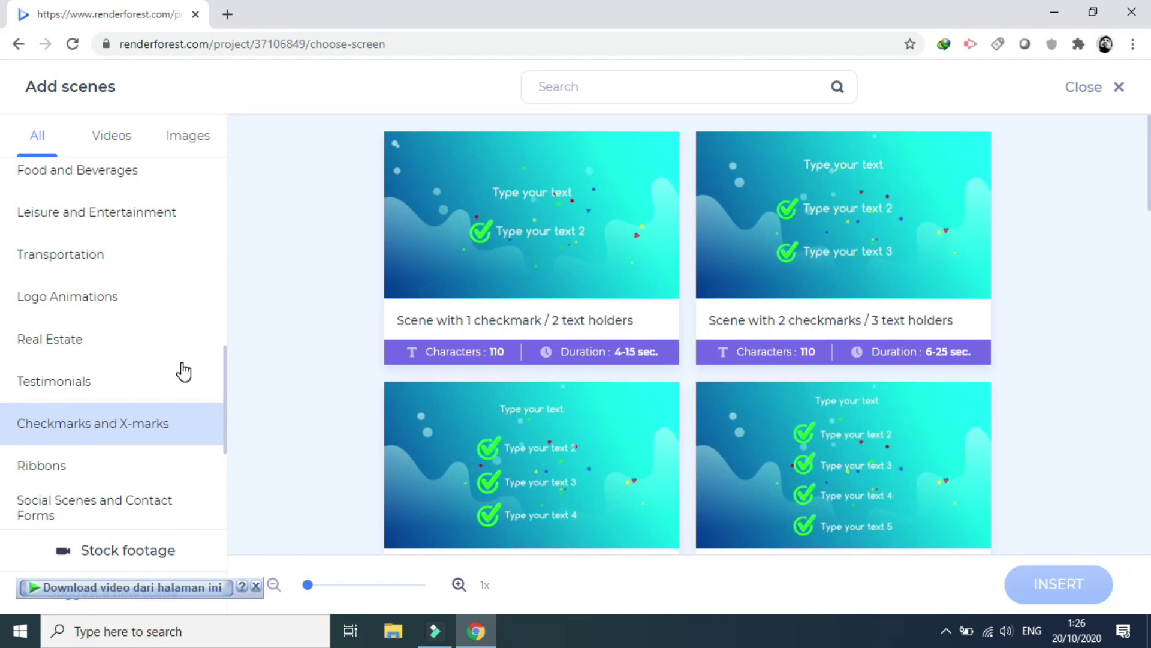
scroll(160, 420, up, 8)
click(159, 473)
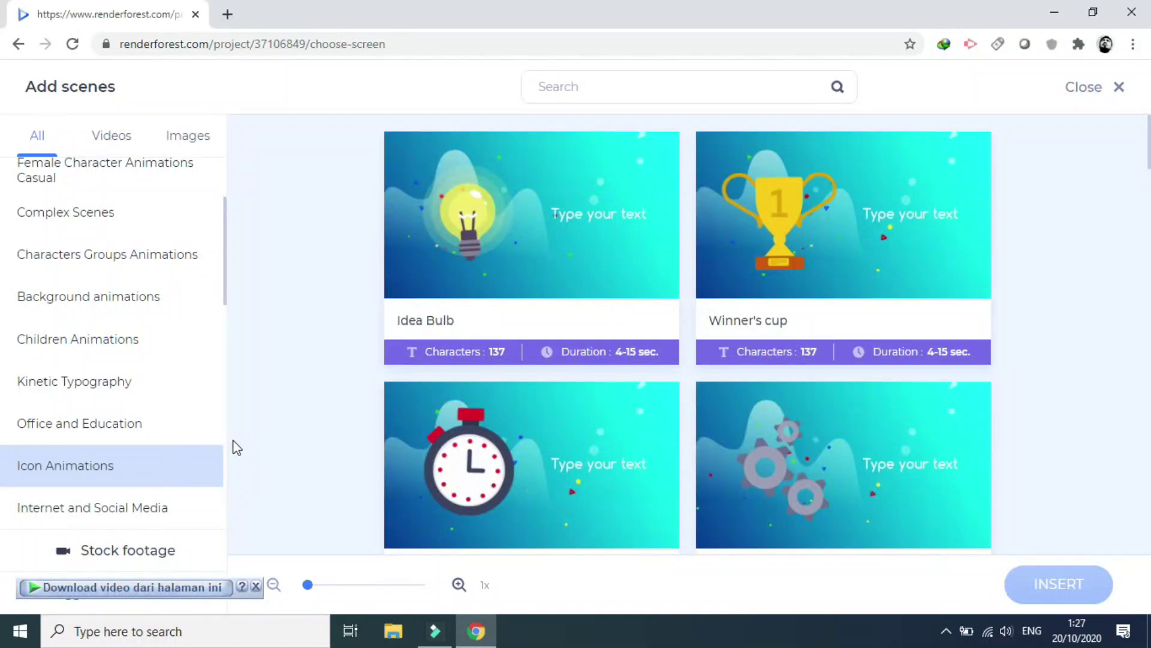
scroll(566, 328, down, 1)
scroll(567, 322, down, 2)
scroll(393, 306, down, 3)
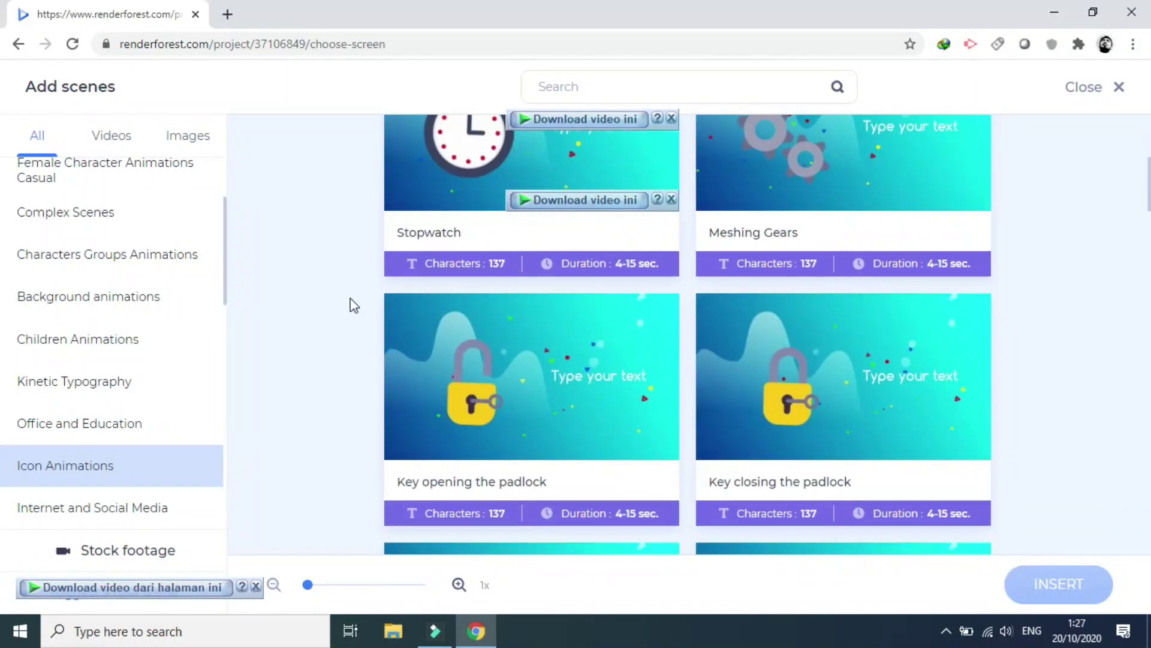
scroll(350, 297, down, 2)
scroll(350, 297, up, 5)
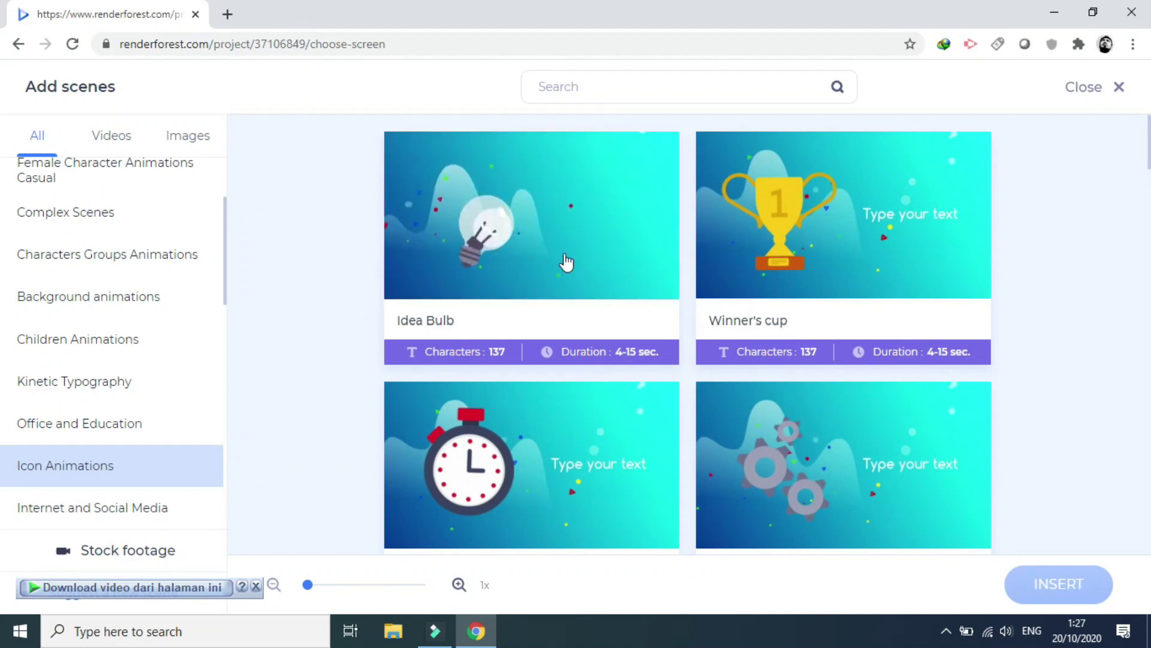
click(888, 246)
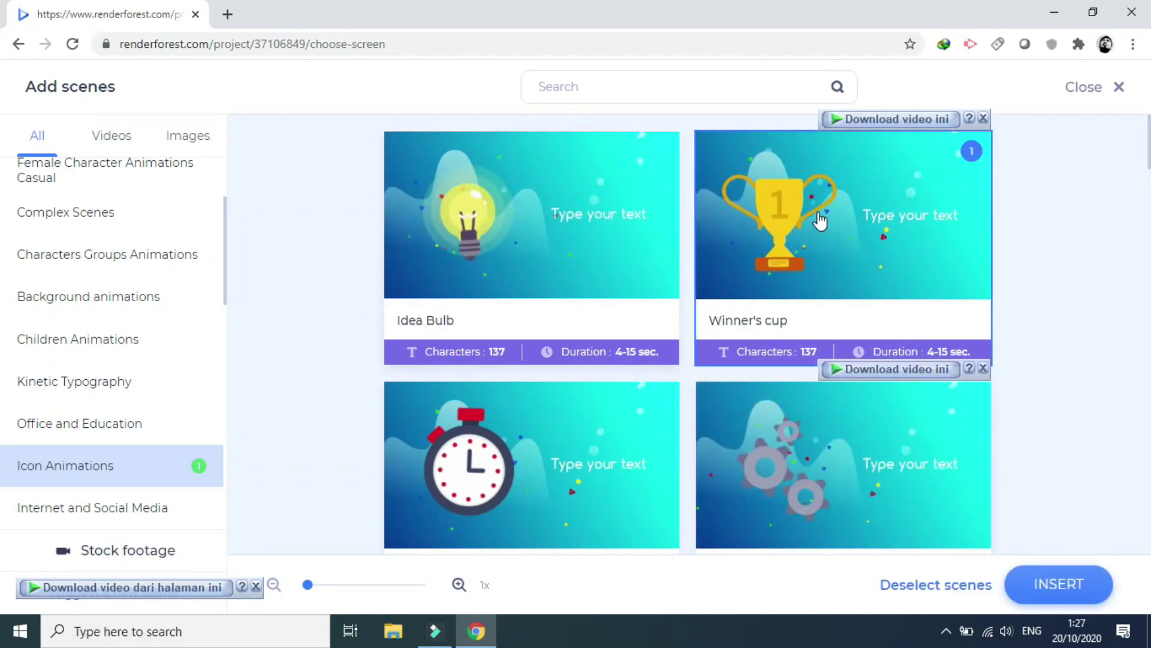
click(1058, 588)
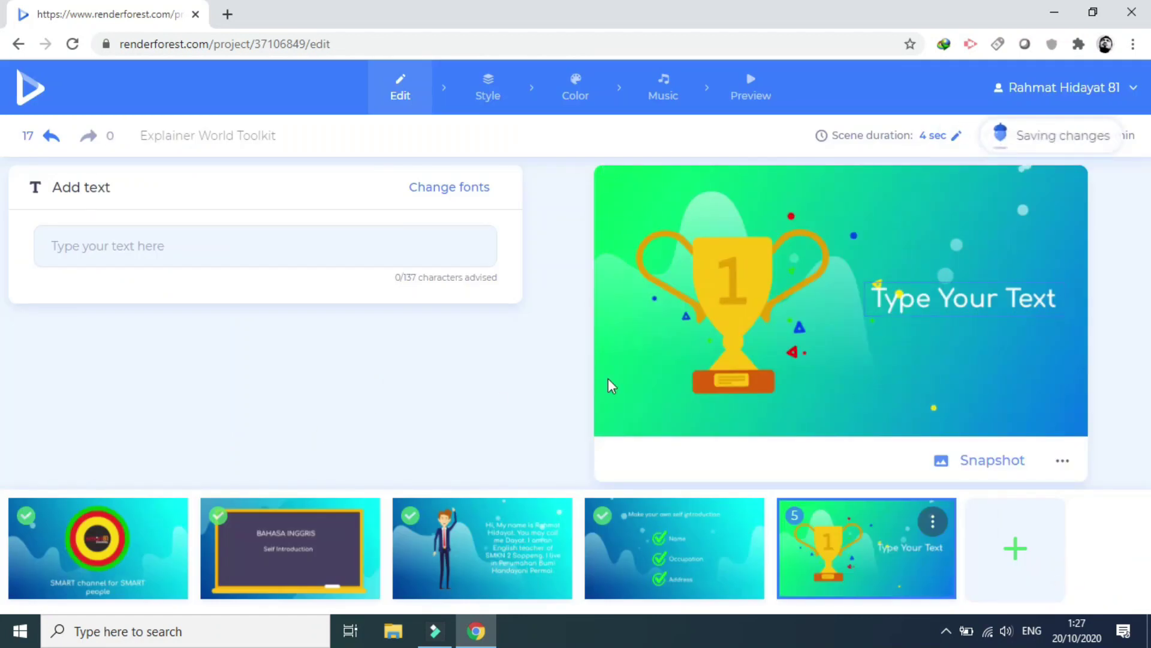
Caption the Winner's cup scene 'Practice makes Perfect' and reopen the scene library
click(153, 233)
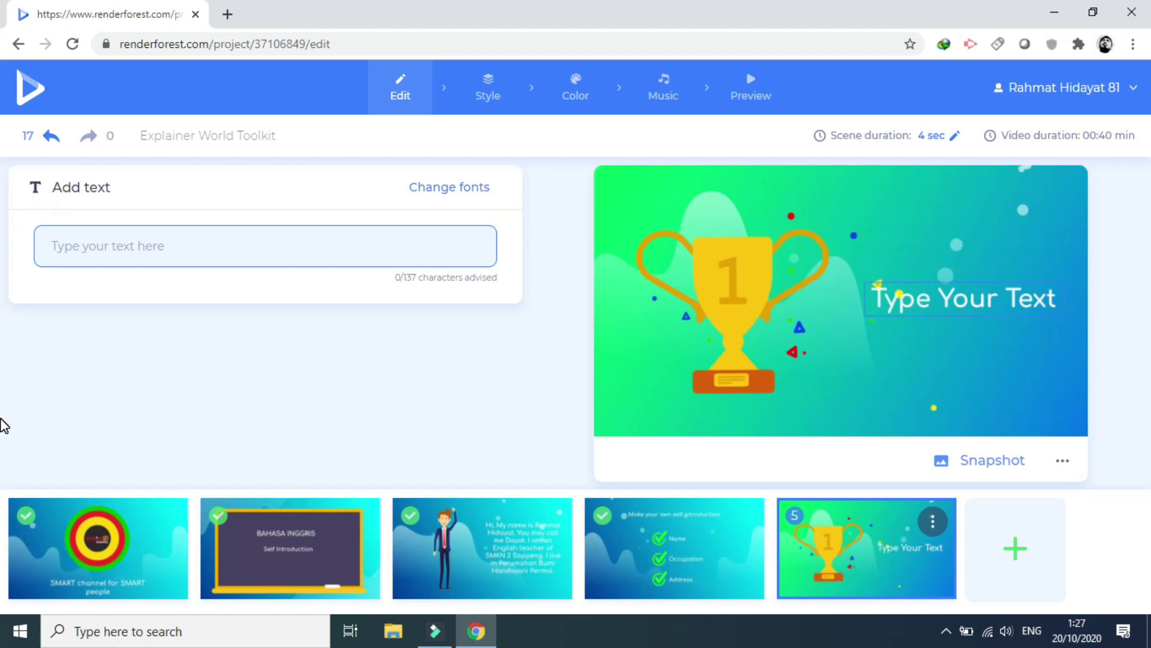
text(Practice makes Perfect)
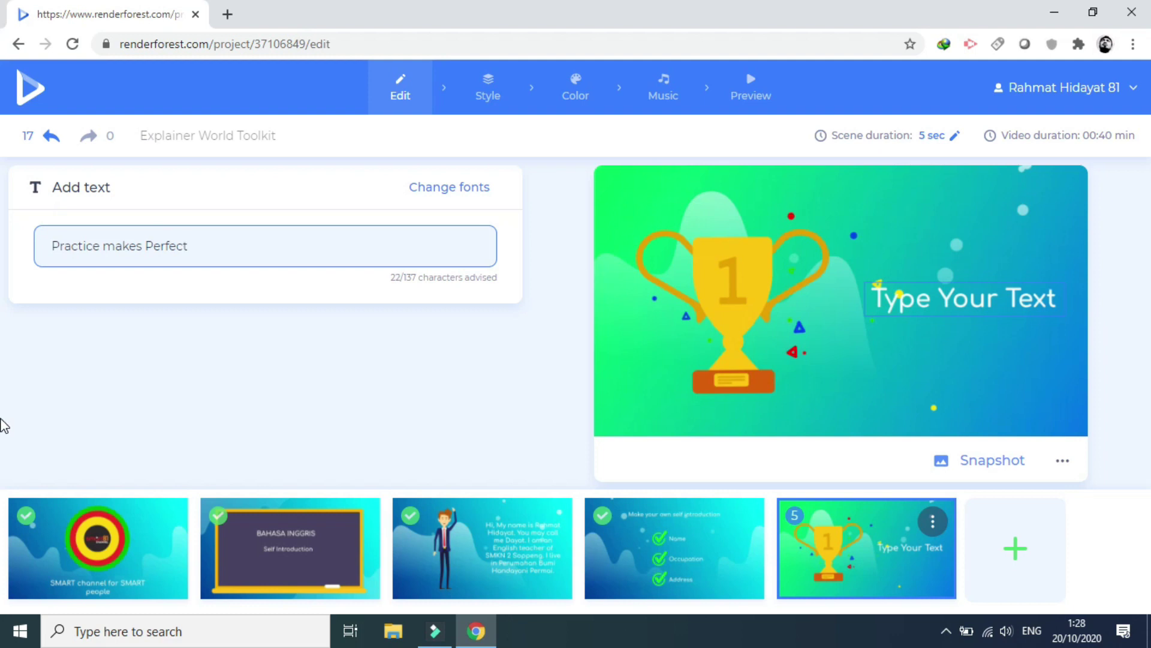
click(3, 426)
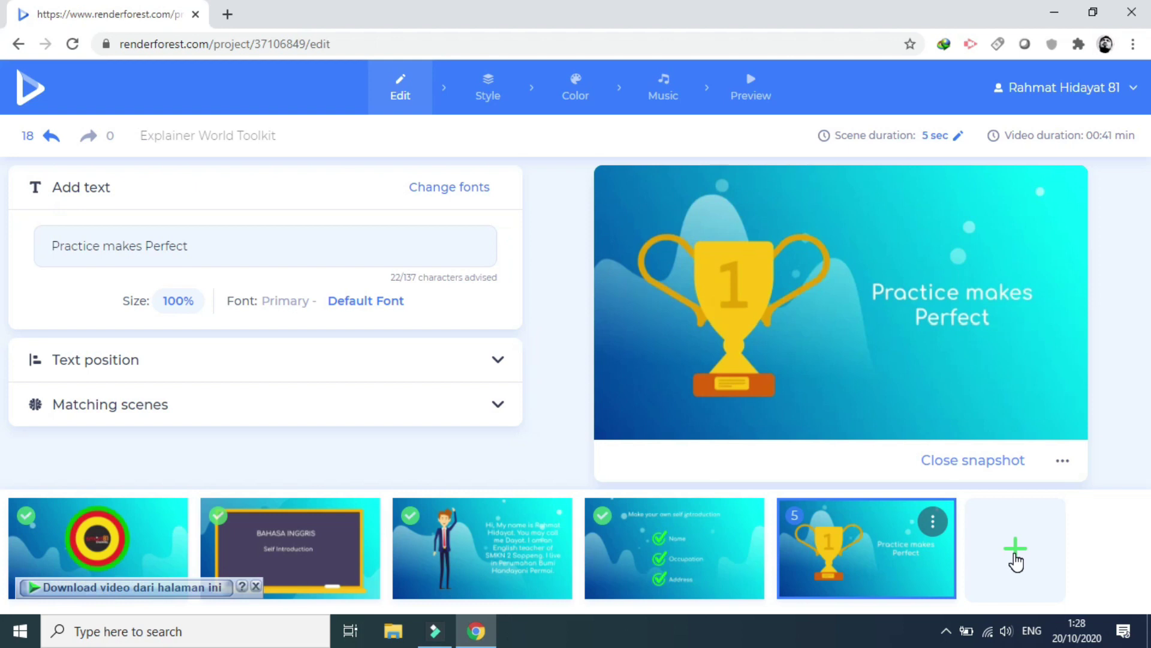
click(1015, 562)
Show the Testimonials category in the scene library
scroll(124, 319, up, 1)
scroll(123, 319, up, 1)
scroll(125, 320, up, 1)
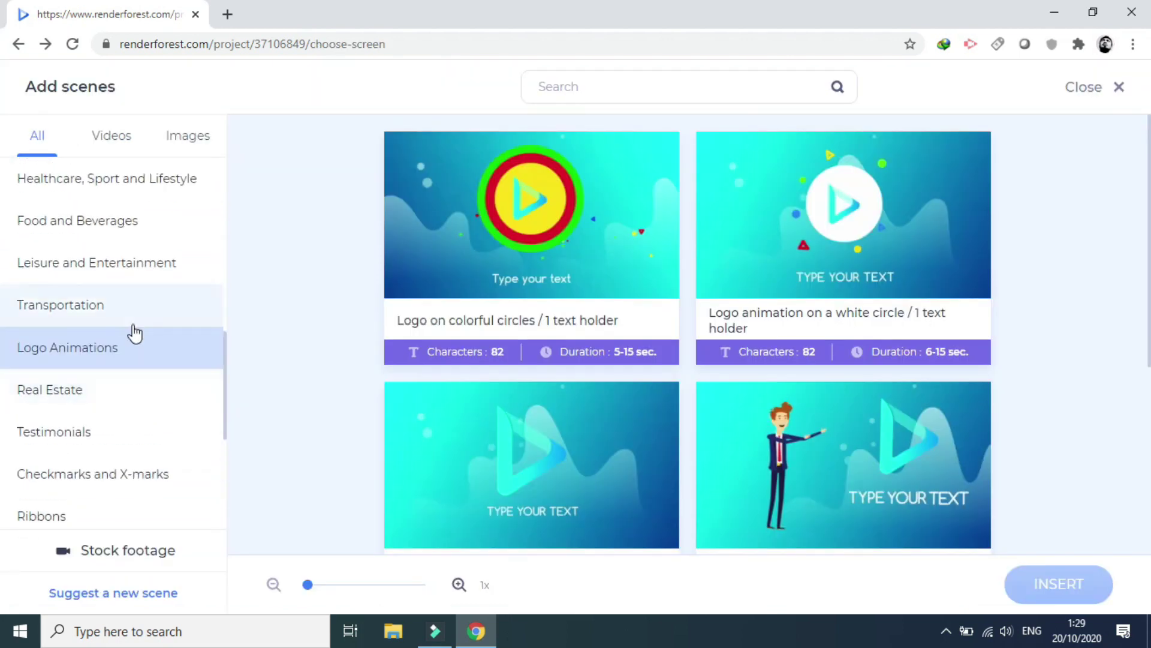
scroll(134, 330, up, 2)
scroll(144, 315, up, 4)
scroll(150, 306, up, 1)
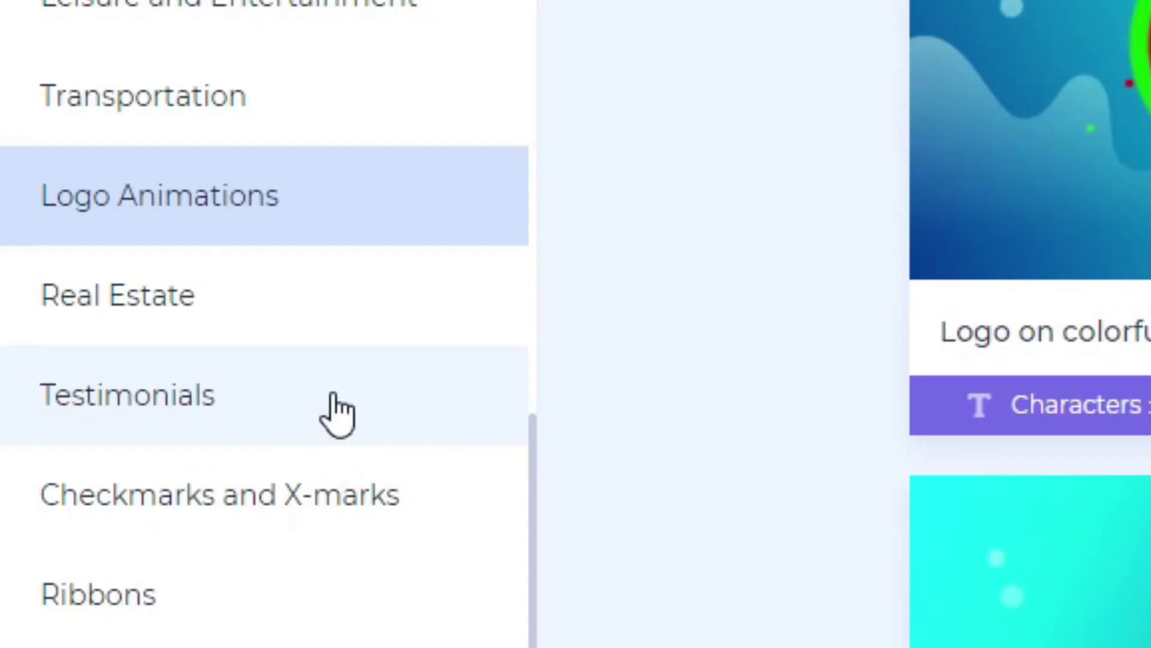
click(337, 397)
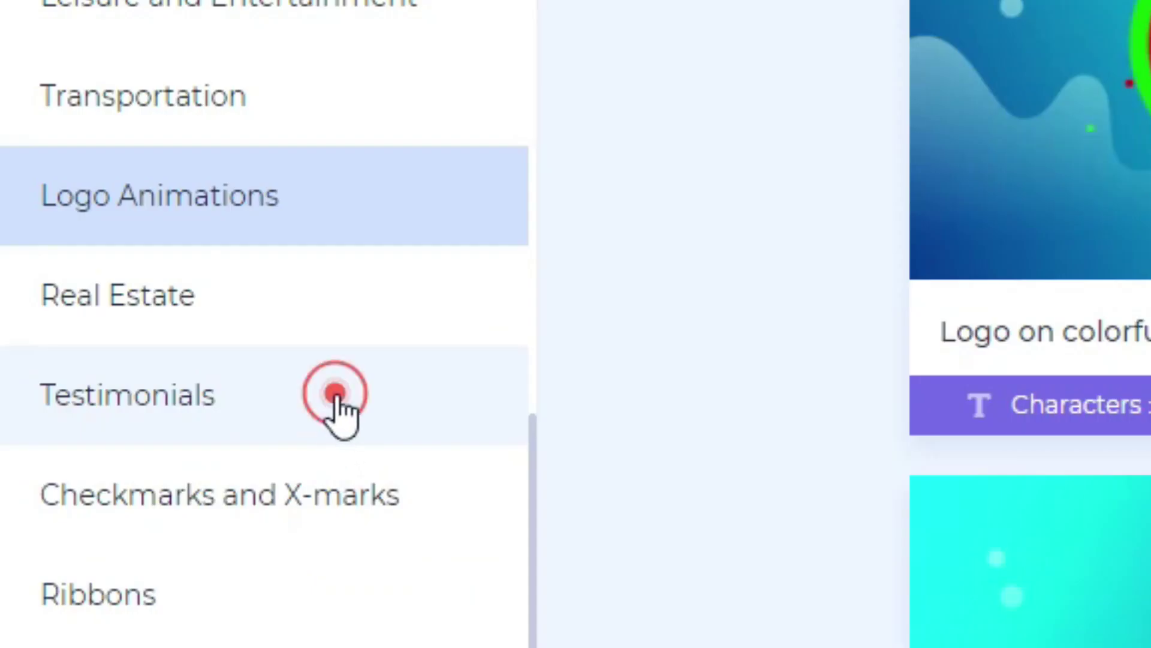
Insert the 'Testimonial with thumbs up' scene as the sixth scene
scroll(353, 253, down, 3)
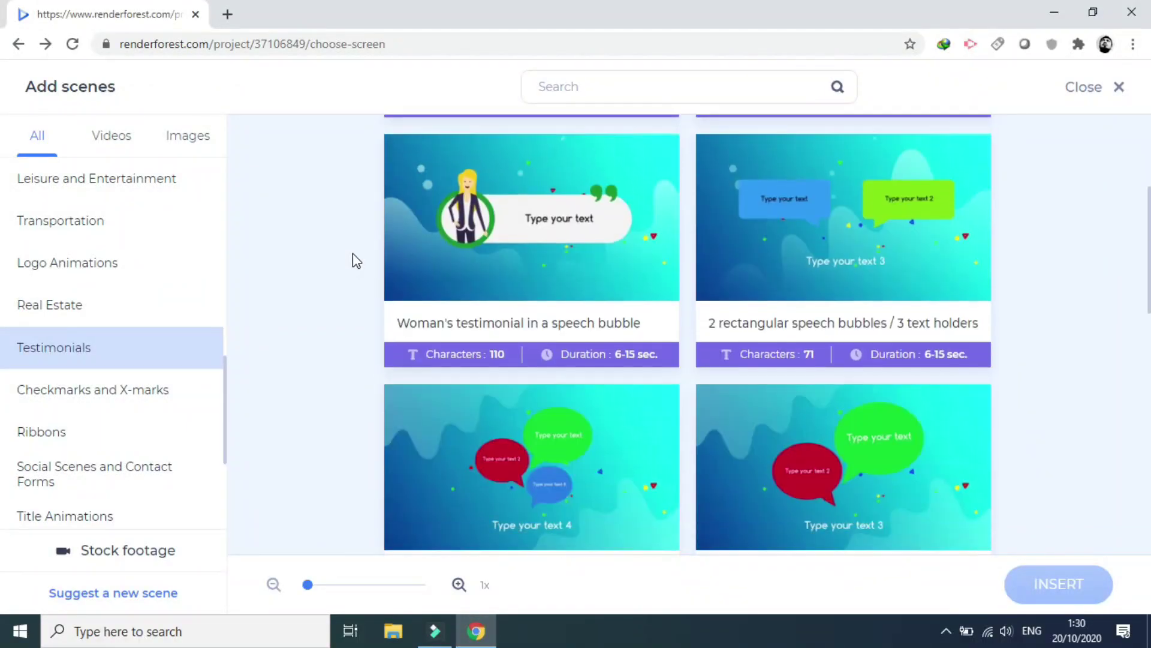
scroll(353, 253, down, 5)
scroll(352, 254, down, 5)
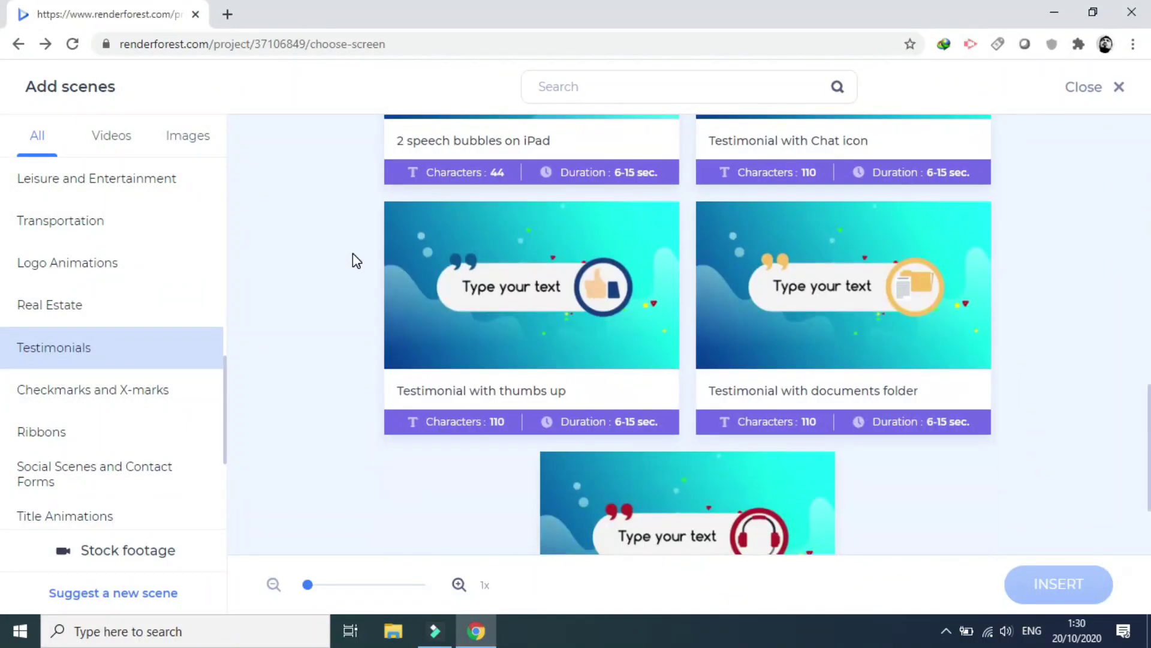
scroll(354, 254, down, 1)
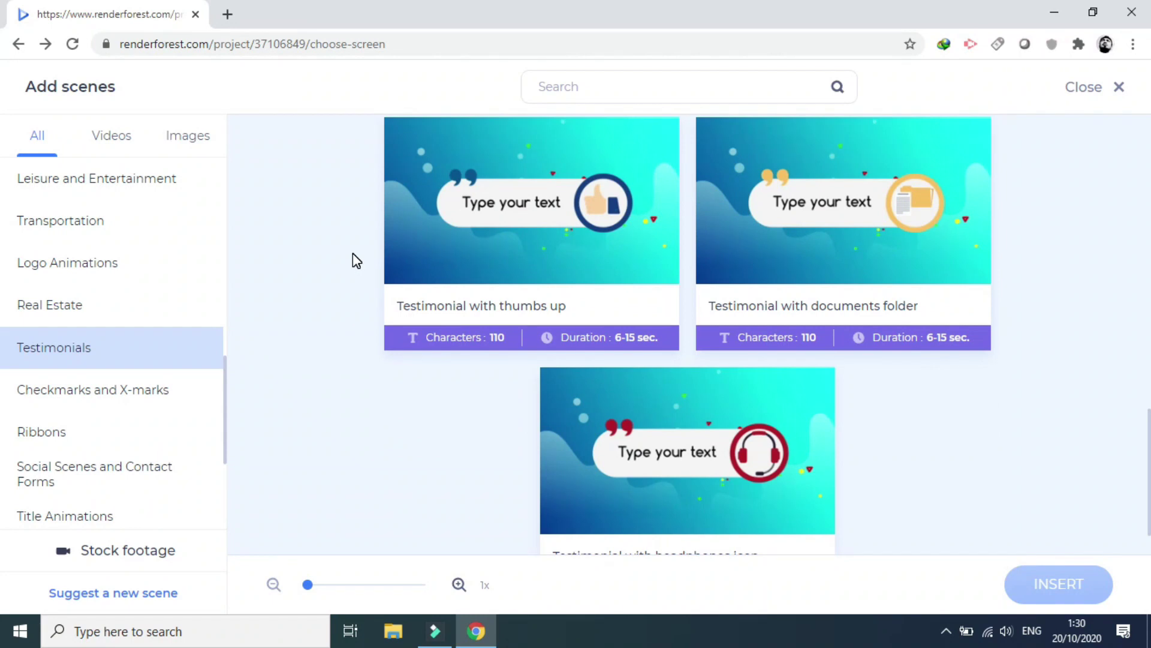
click(529, 244)
click(1054, 587)
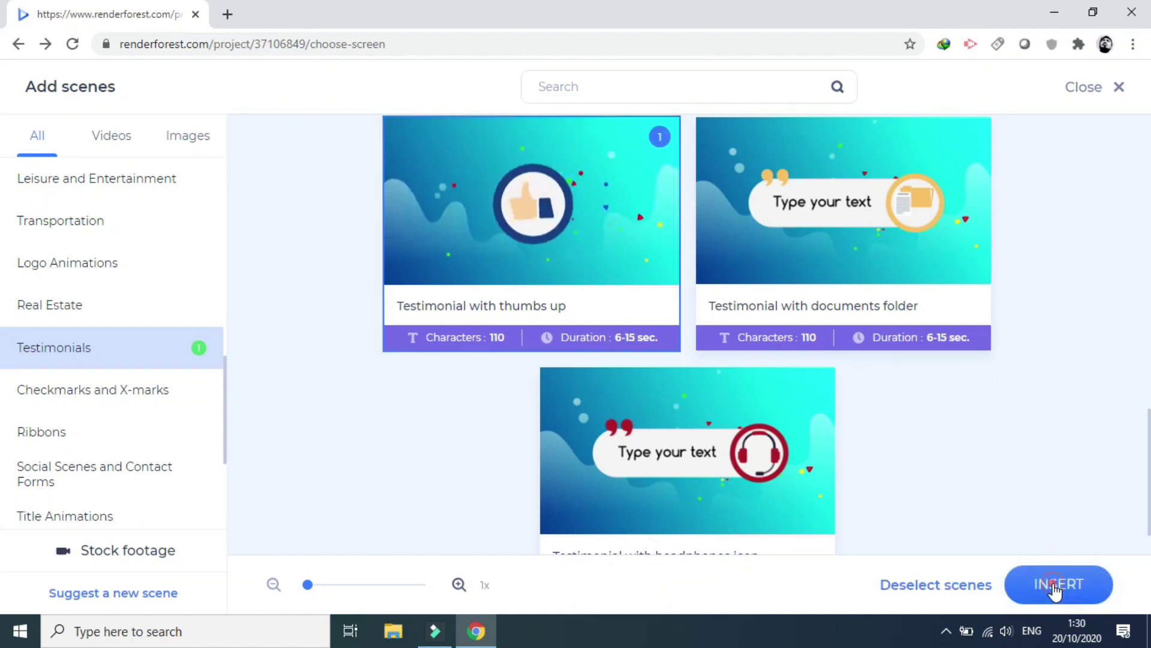
Set the sixth scene's text to 'See you next meeting'
click(144, 247)
text(See )
mouse_move(947, 549)
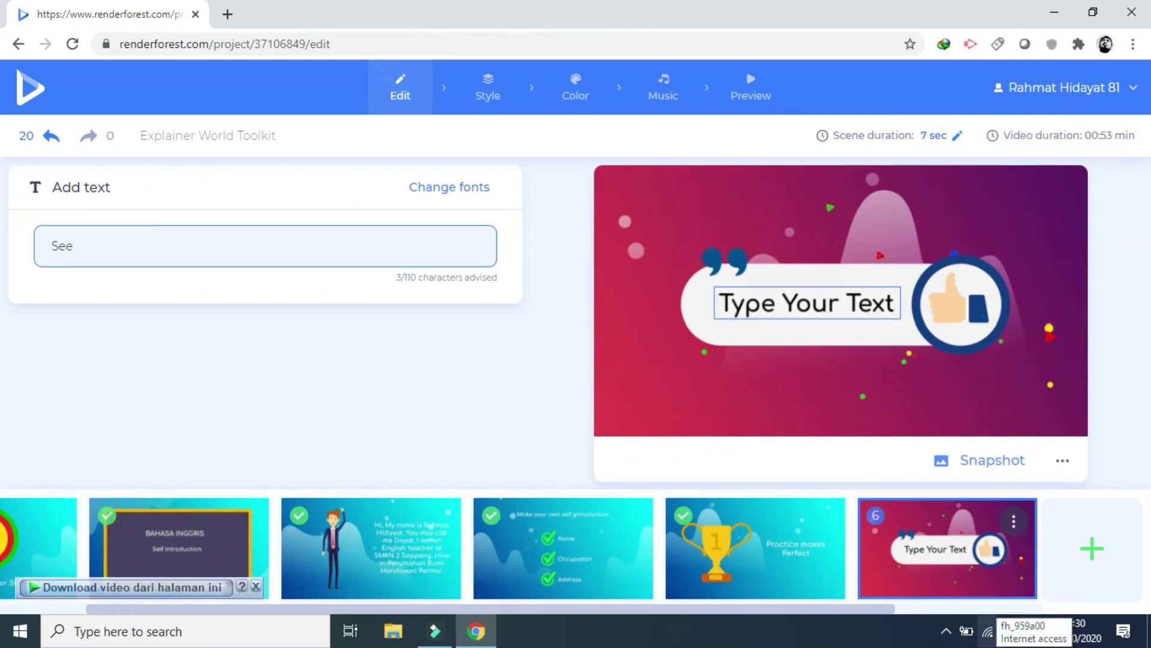
text(you next meeting)
click(570, 404)
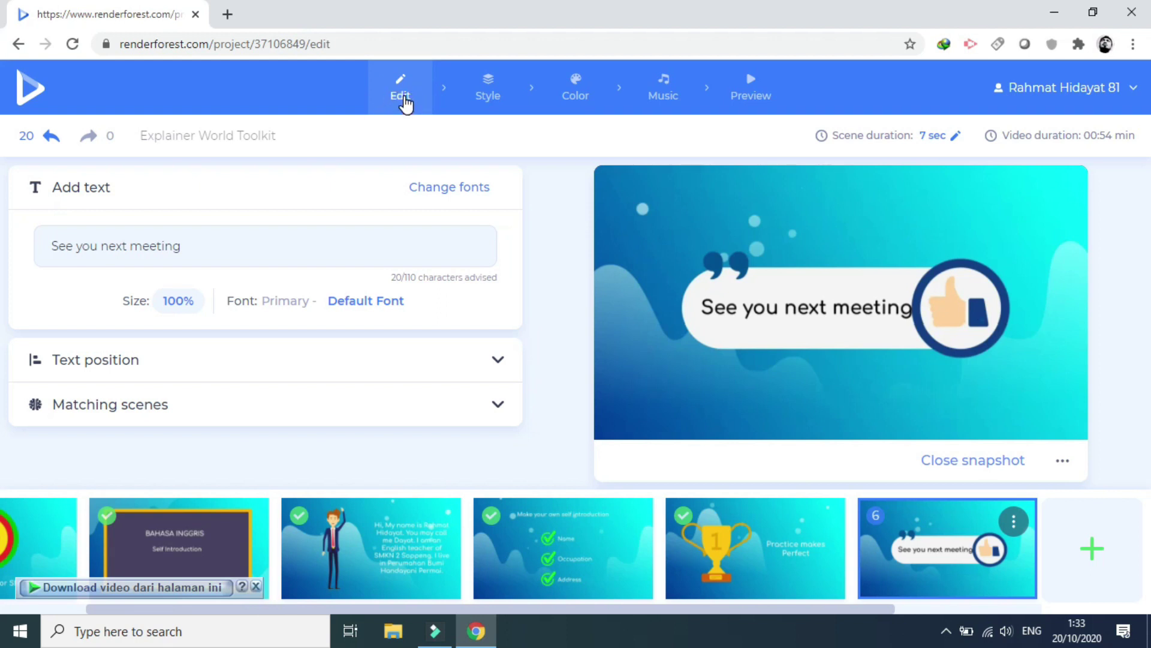
Review the Style step's Look, Transition and subscription-locked Font options
click(490, 92)
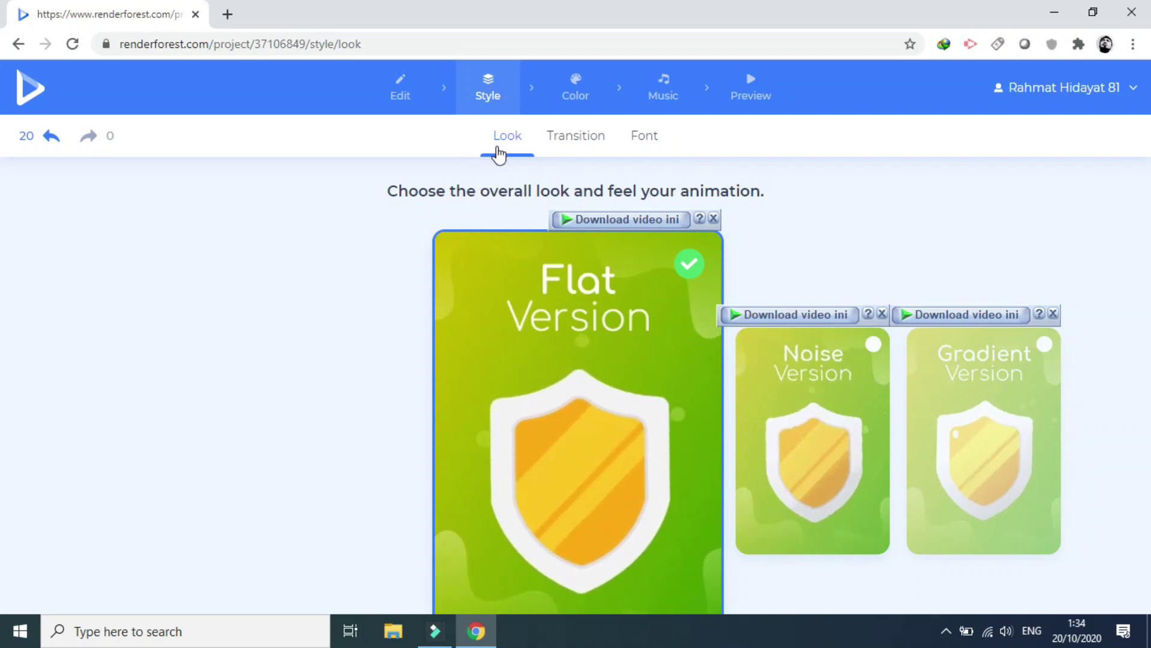
click(566, 139)
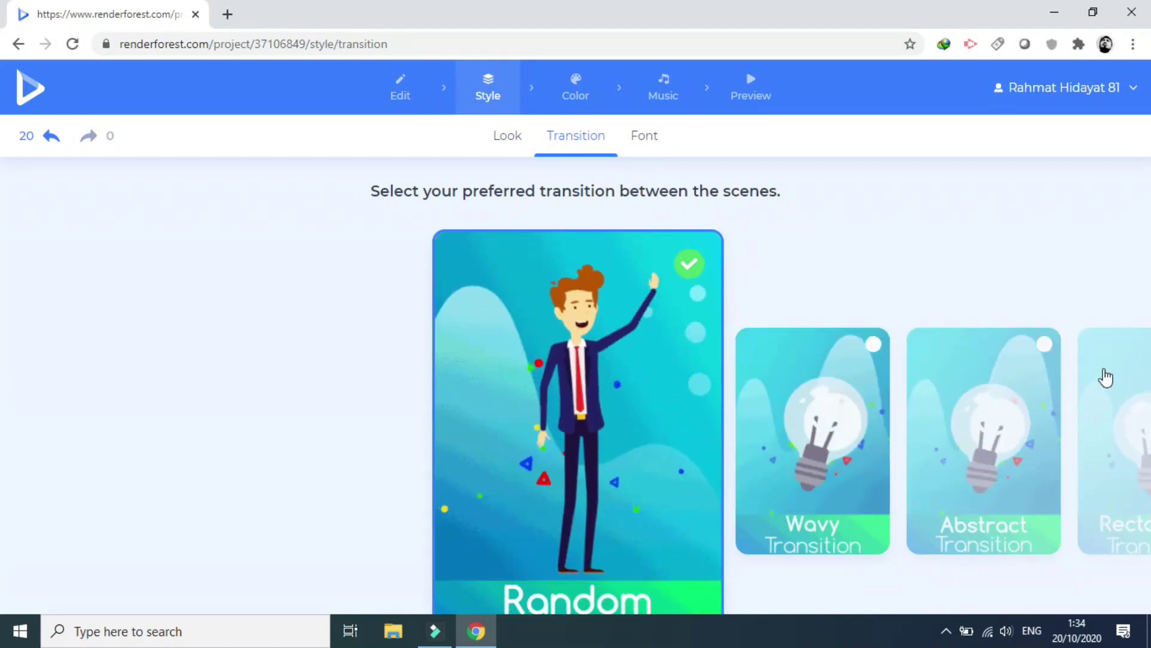
click(641, 139)
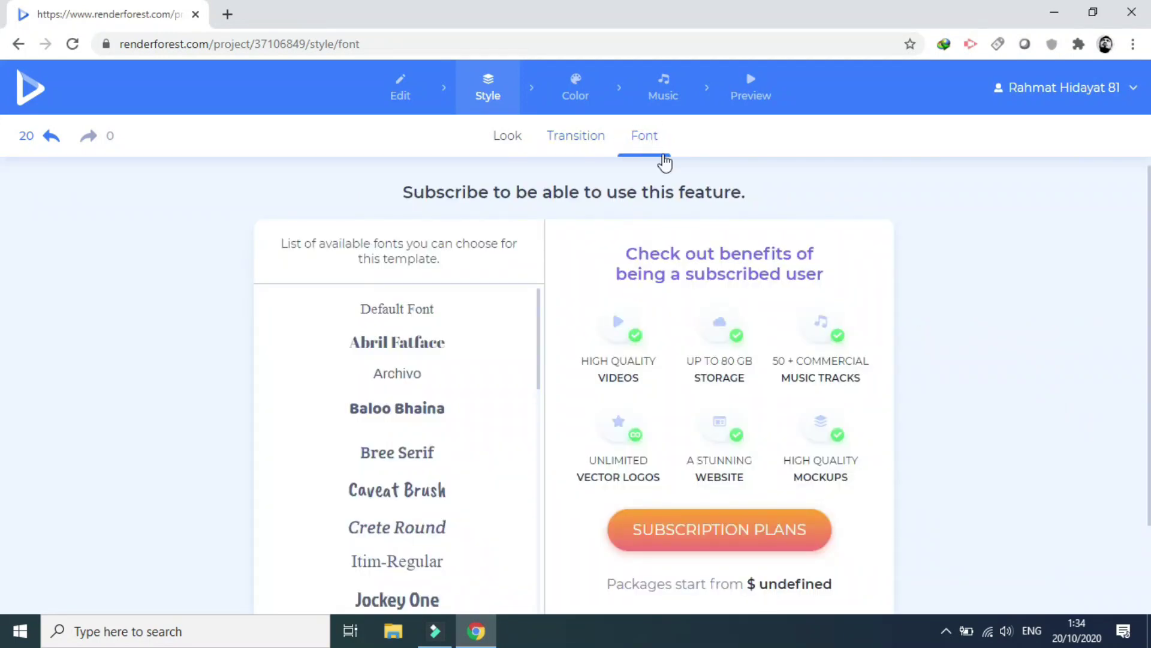
scroll(687, 455, down, 2)
scroll(688, 456, up, 2)
On the Color step, try the red-orange and then the blue-purple presets
click(584, 94)
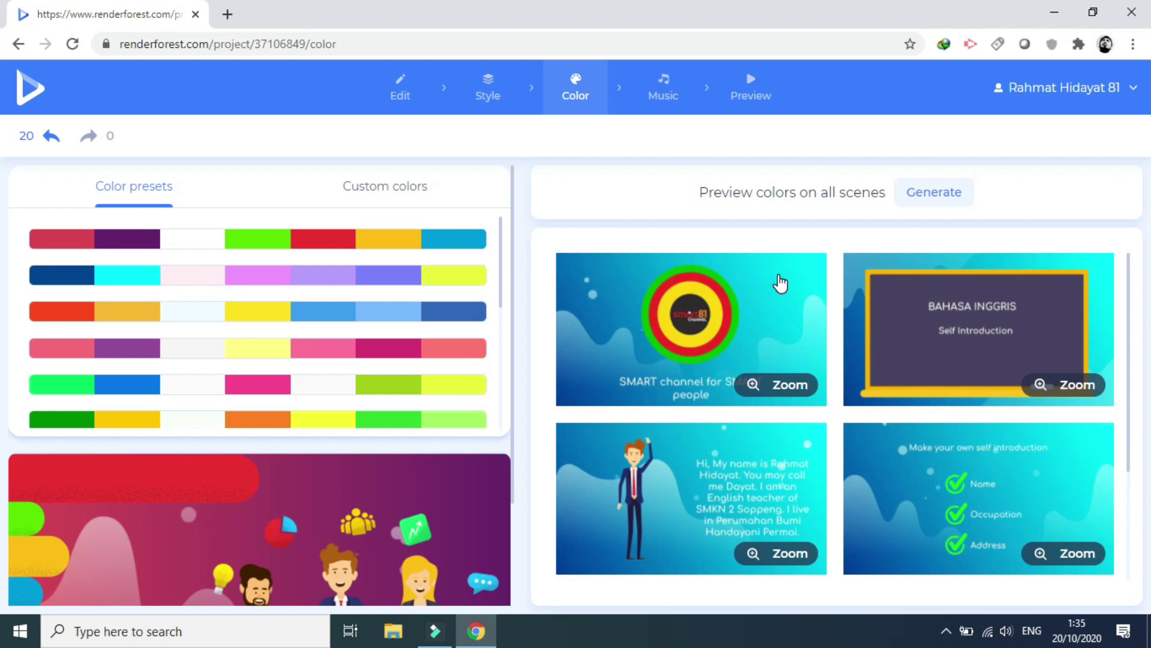
scroll(828, 324, down, 3)
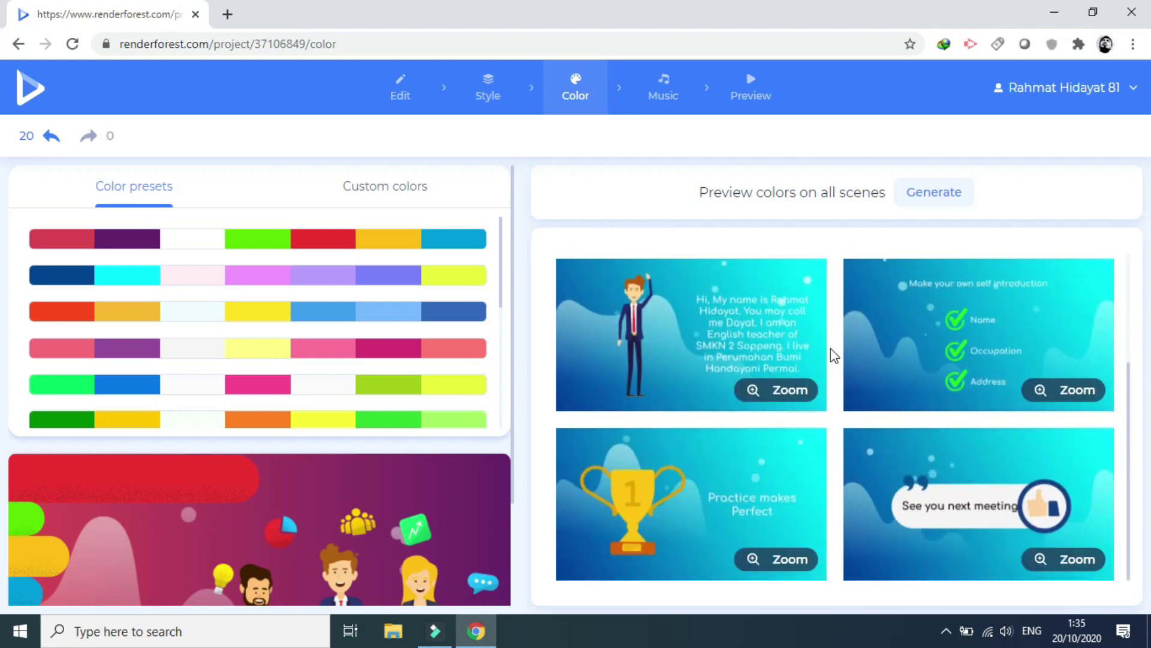
scroll(831, 354, up, 3)
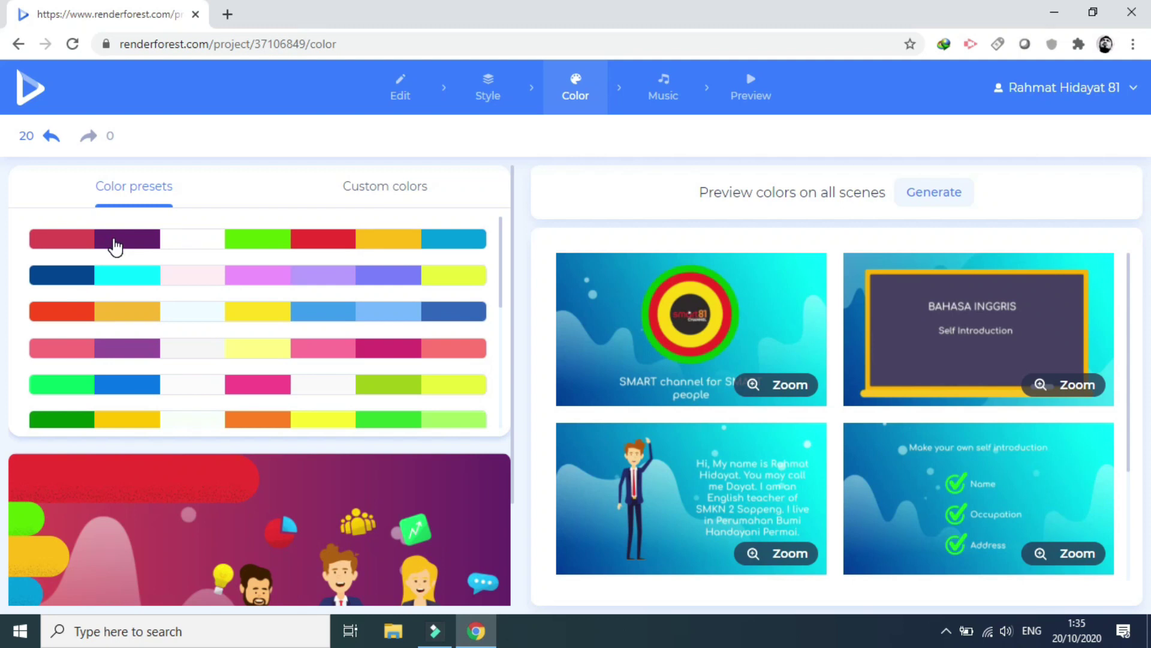
click(89, 316)
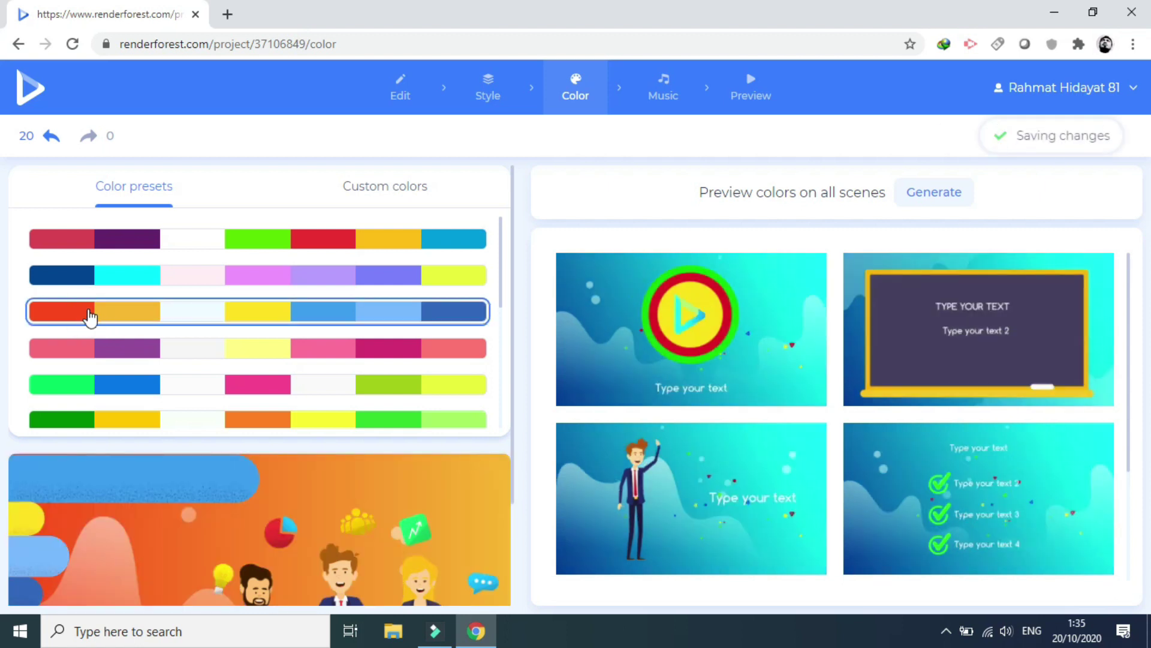
click(87, 276)
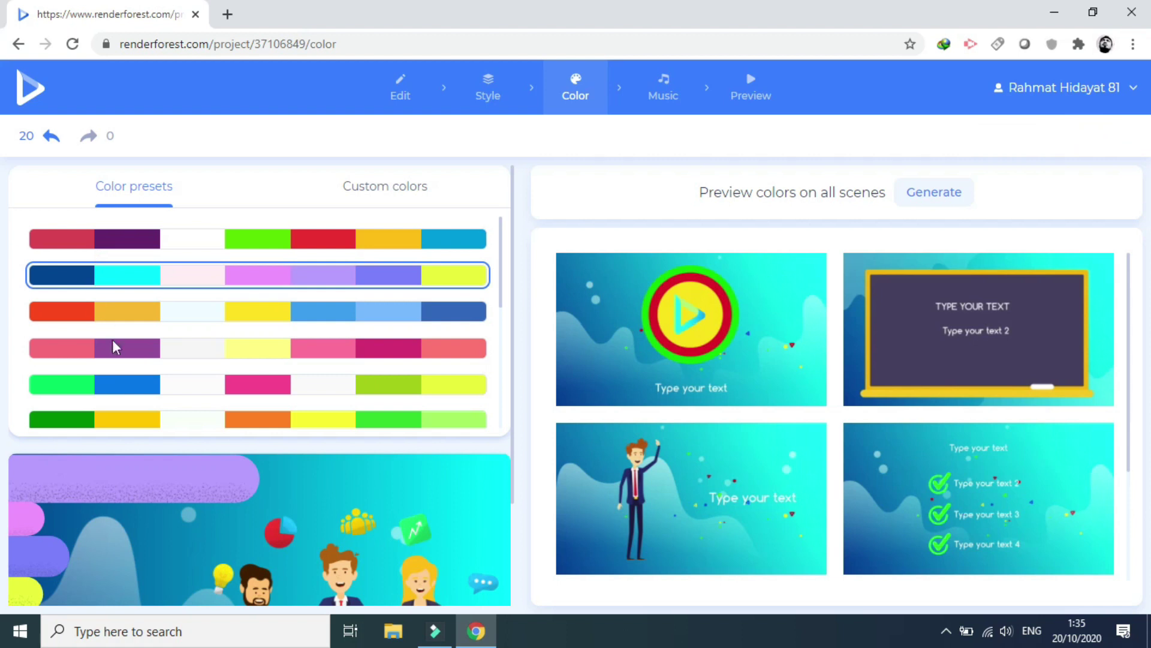
Apply the green-toned colour preset to the video
scroll(114, 342, down, 5)
scroll(180, 488, down, 3)
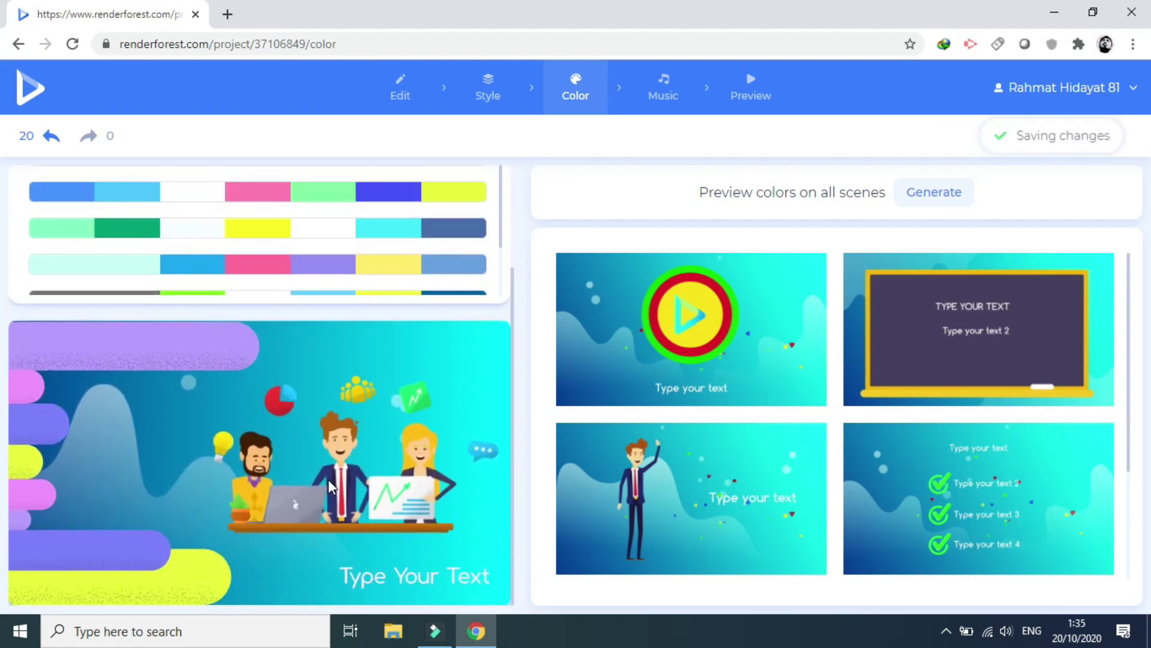
click(264, 231)
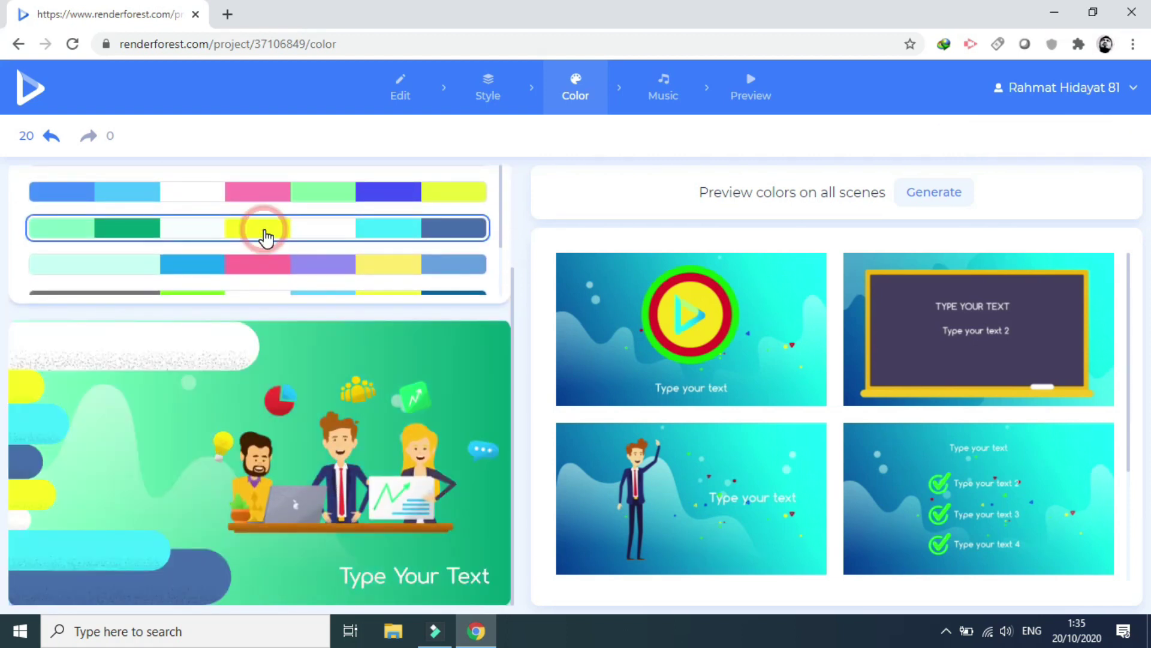
click(360, 231)
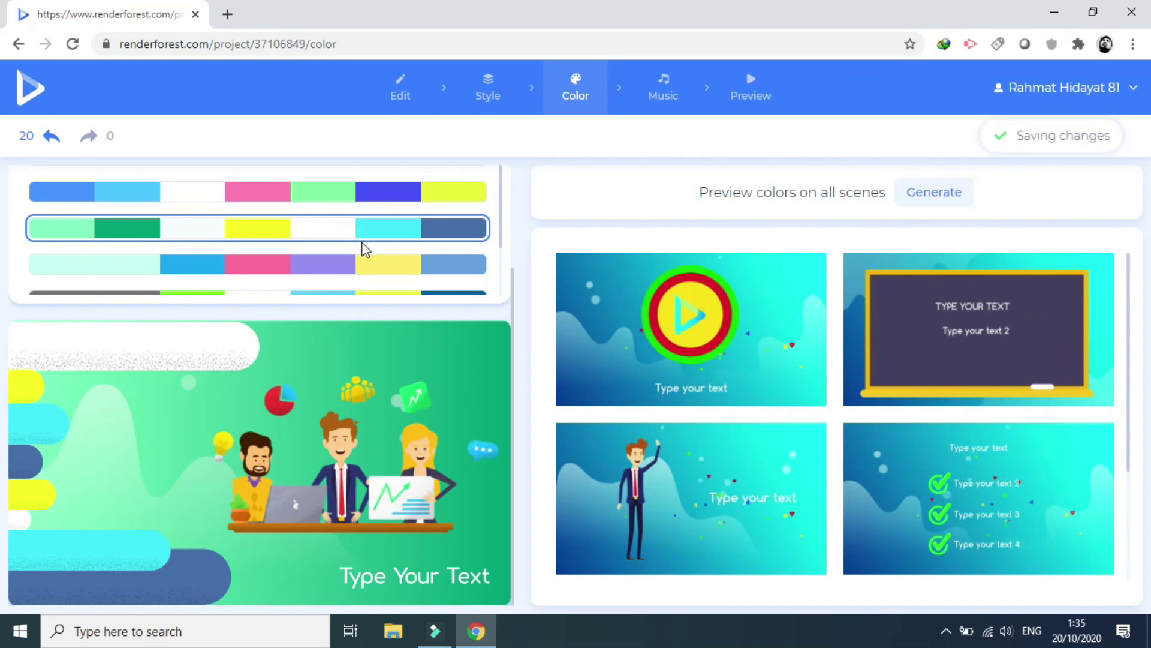
scroll(360, 251, up, 2)
scroll(358, 250, up, 3)
scroll(334, 257, up, 3)
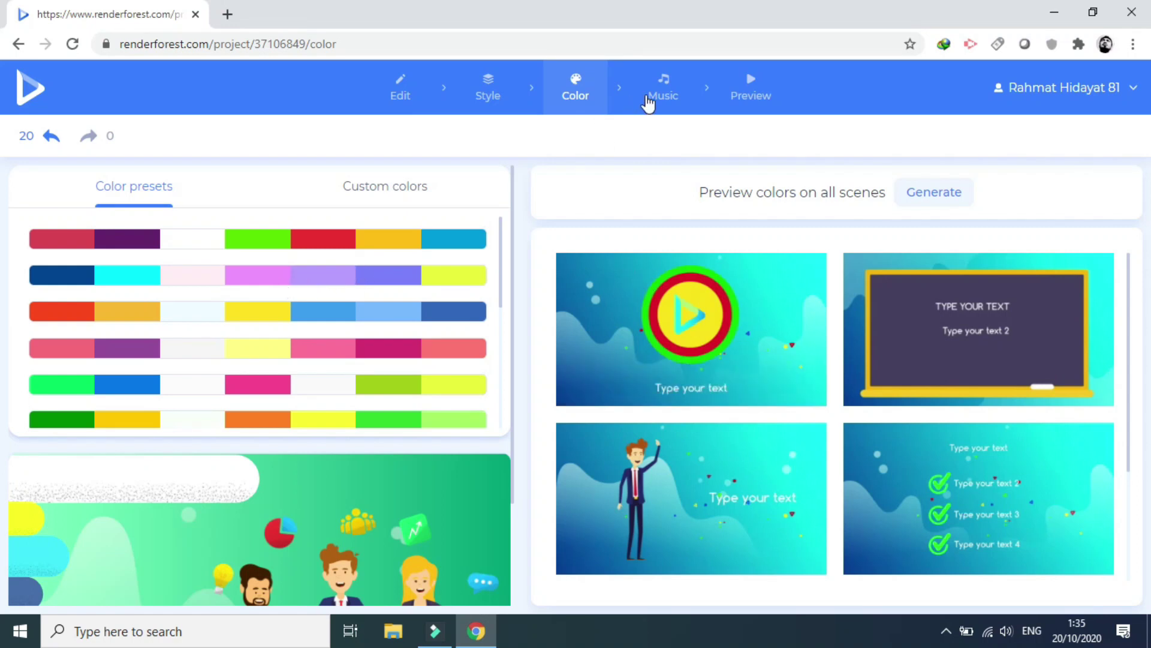
Go to the Music step and browse the Music Library categories
click(664, 87)
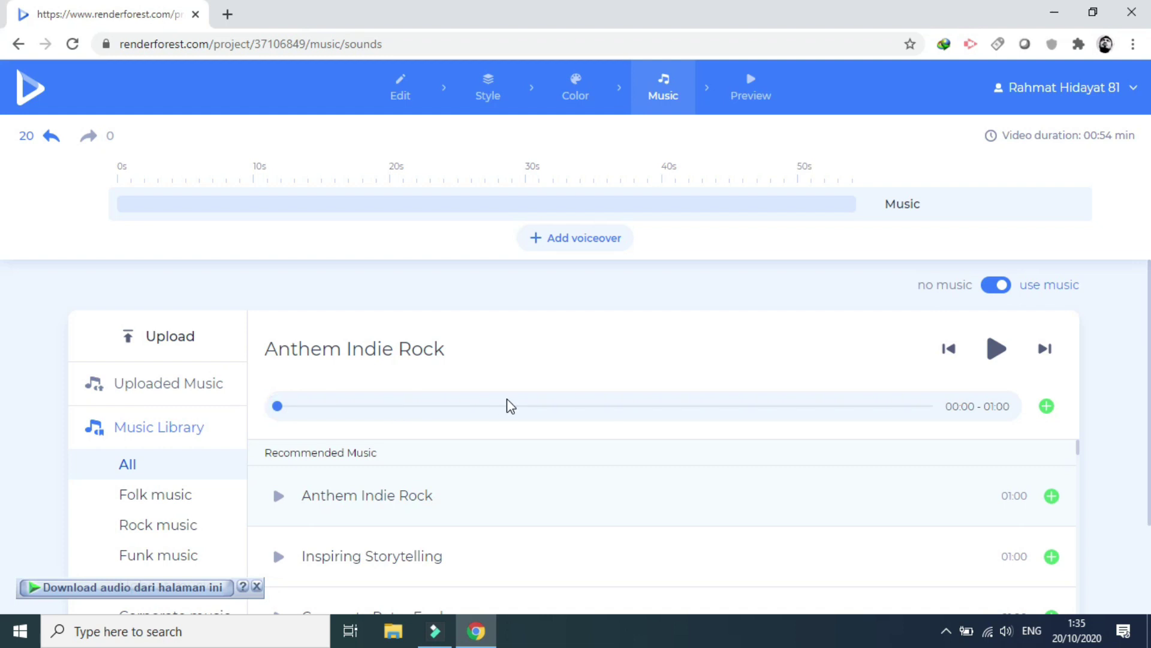
scroll(507, 401, down, 1)
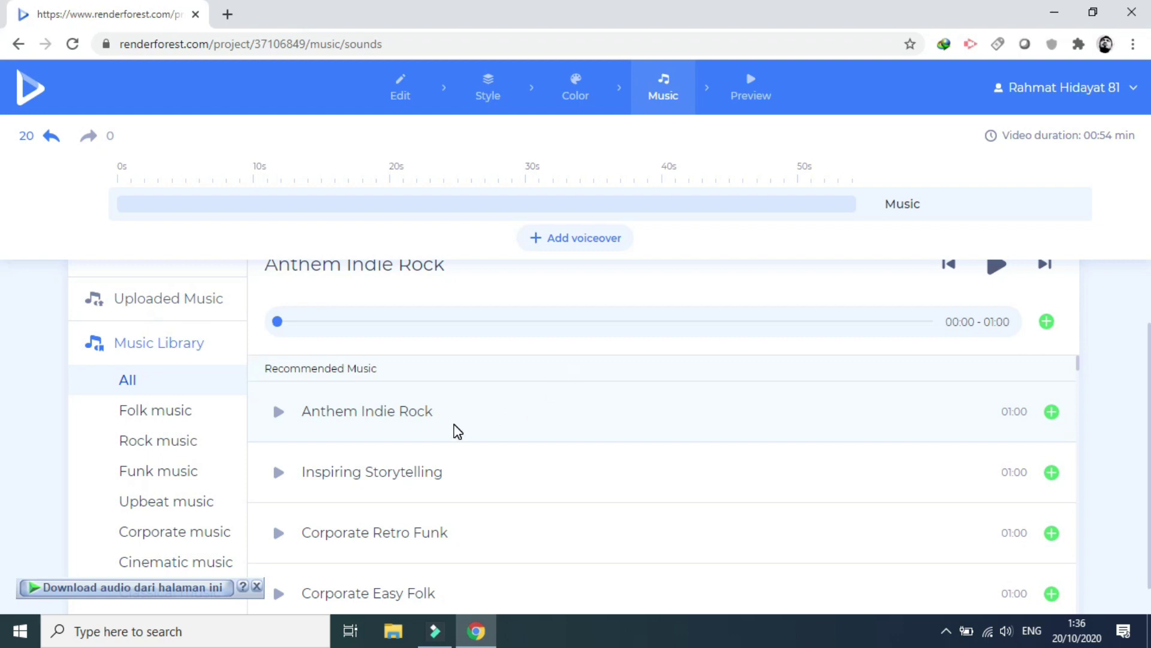
scroll(458, 432, down, 1)
scroll(458, 431, down, 1)
scroll(458, 431, down, 1)
scroll(458, 431, down, 3)
scroll(457, 431, down, 3)
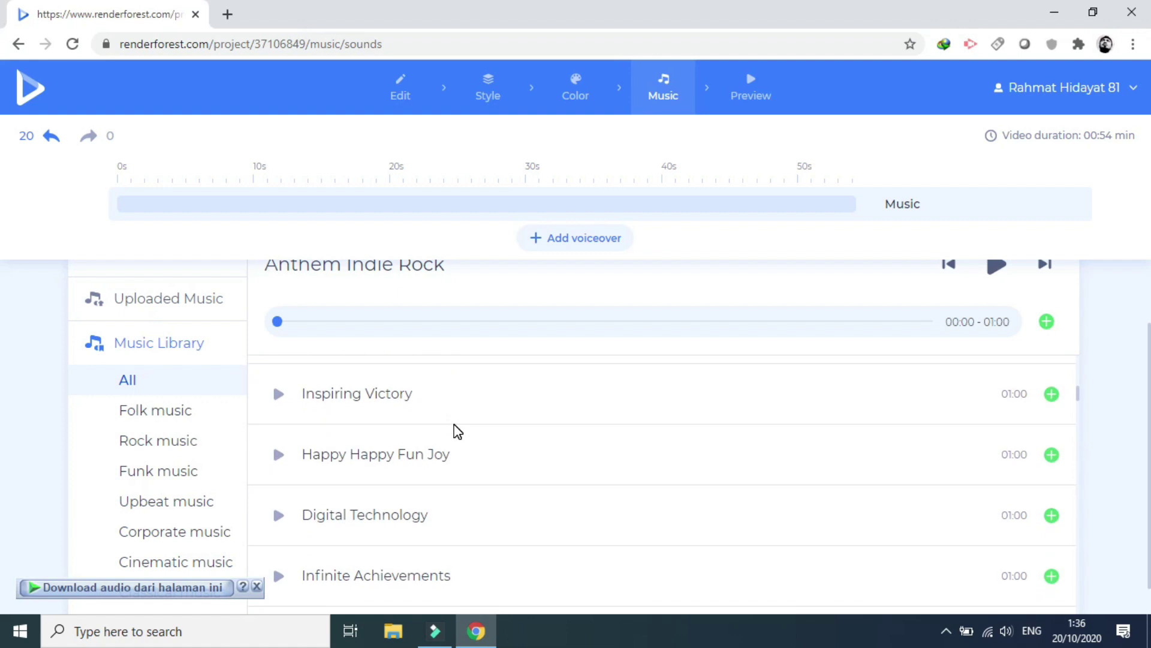
scroll(458, 431, up, 5)
scroll(457, 431, up, 3)
scroll(99, 405, down, 1)
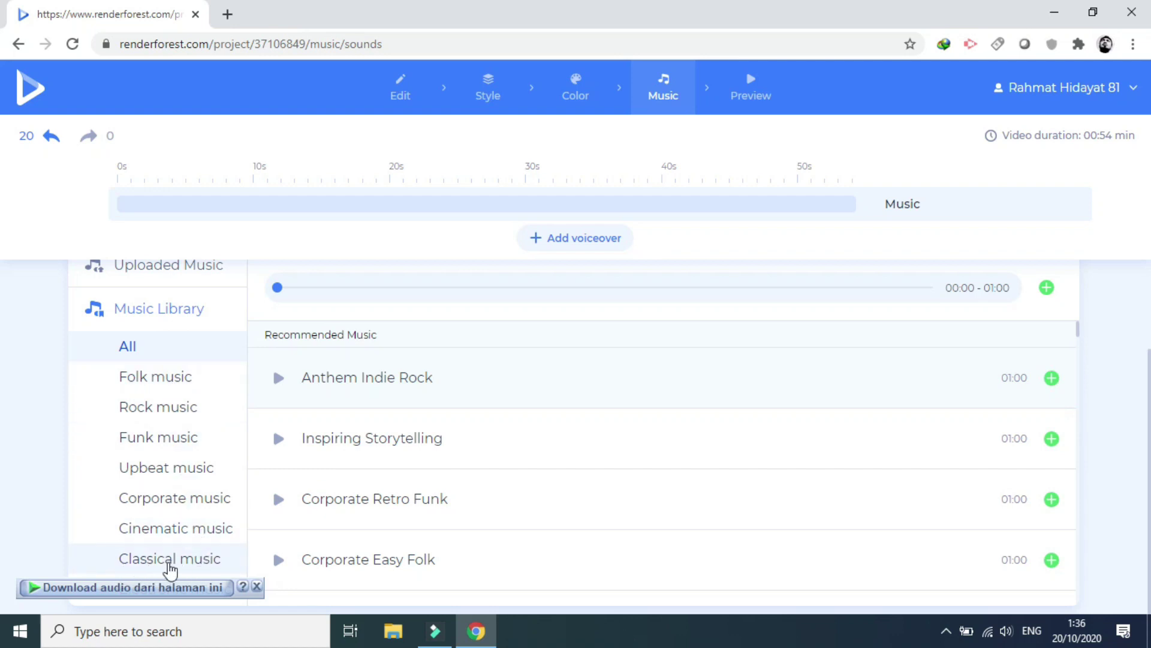
Filter to Classical music and briefly preview the Acoustic Piano track
click(171, 566)
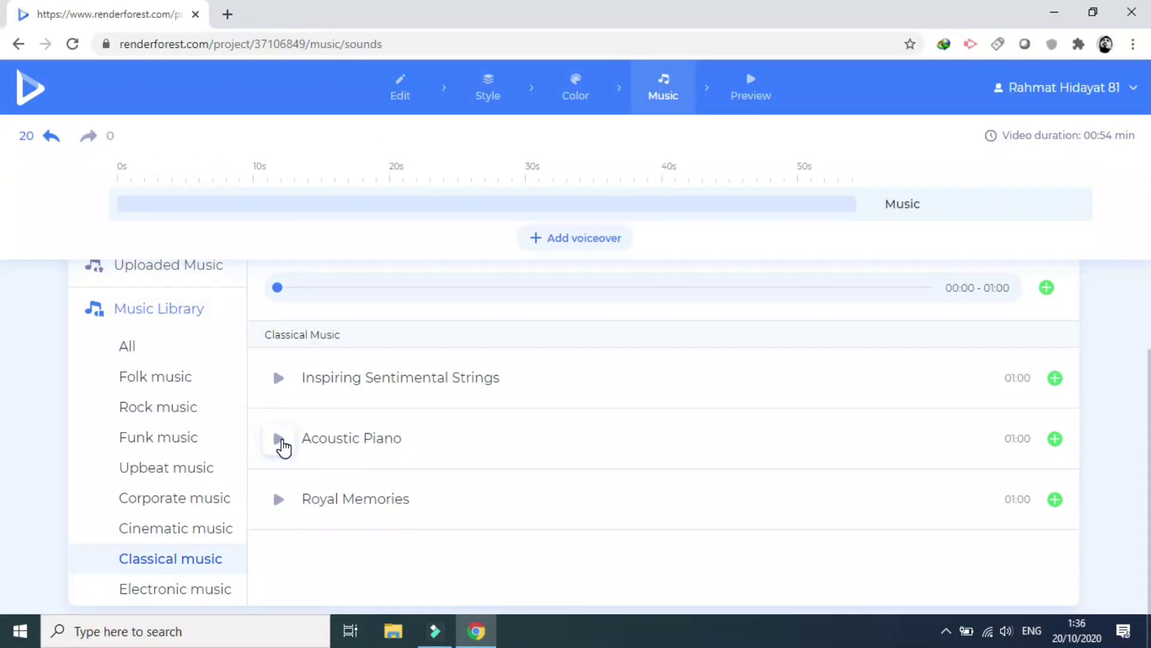
click(280, 441)
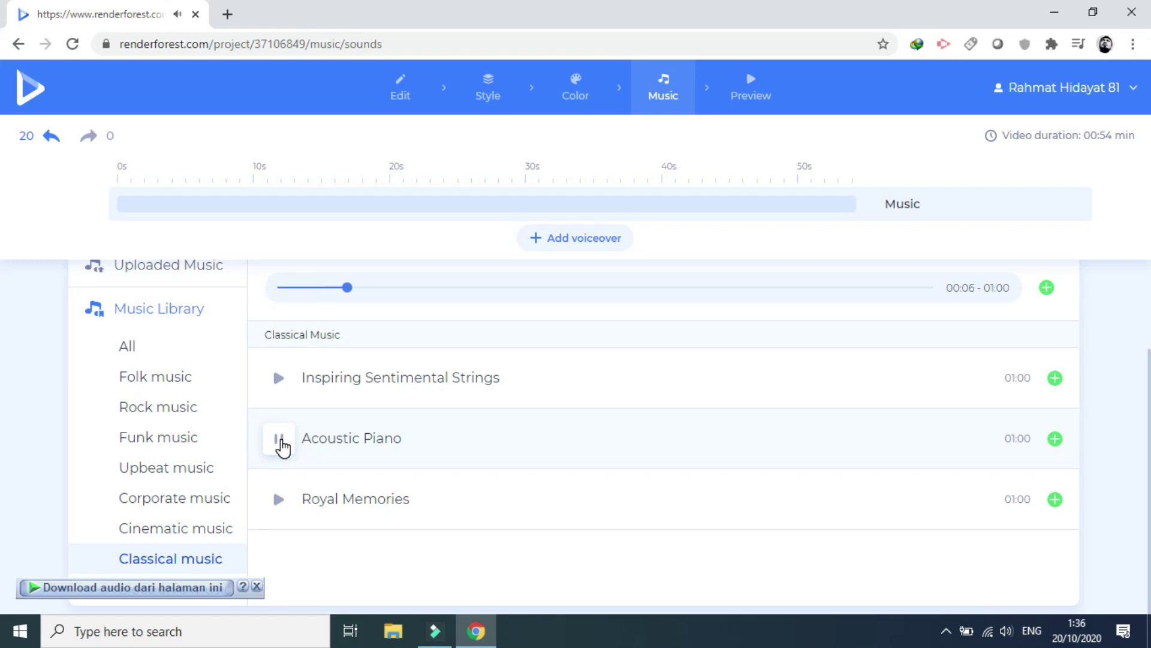
click(280, 440)
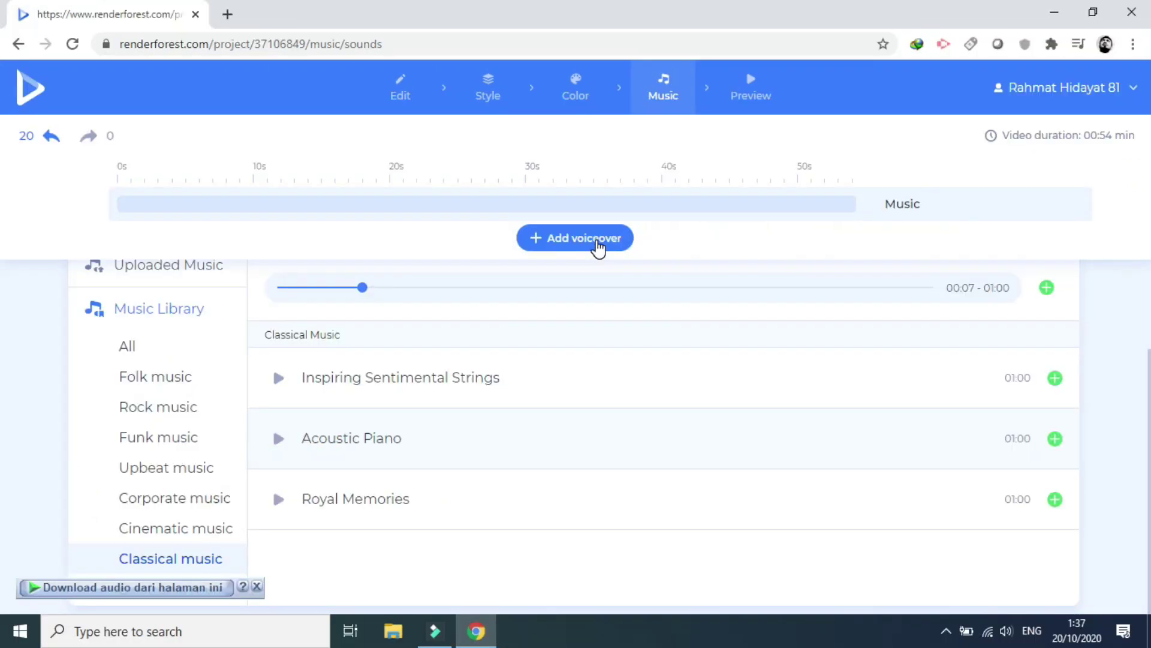
Allow microphone access and record a voiceover test take
click(598, 247)
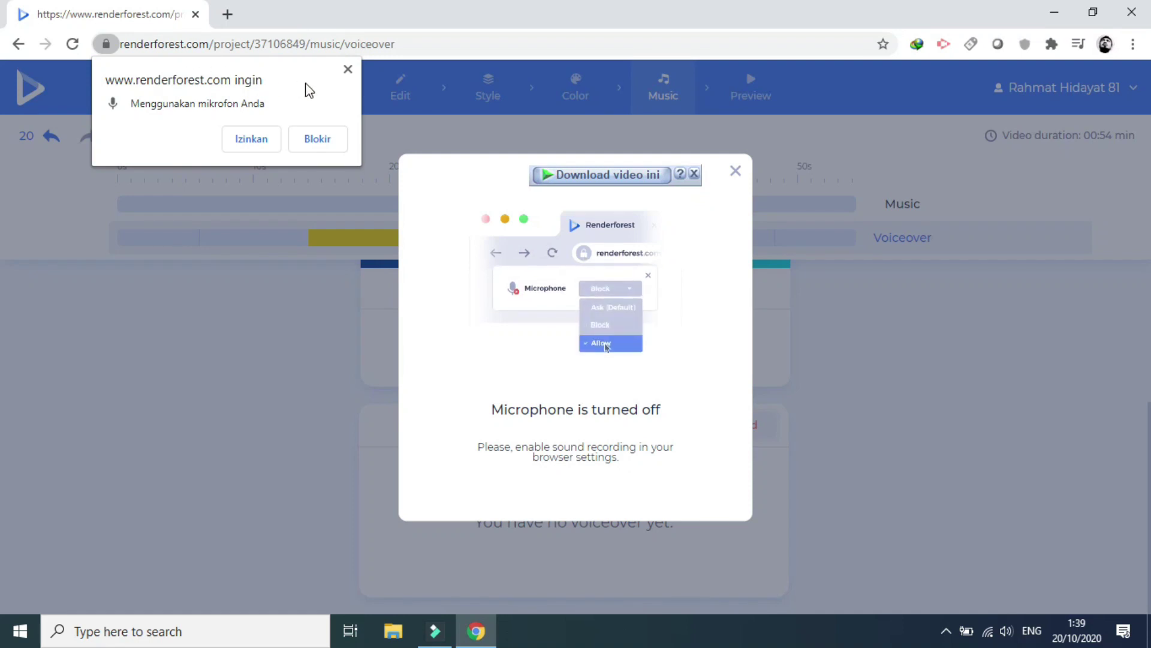
click(263, 141)
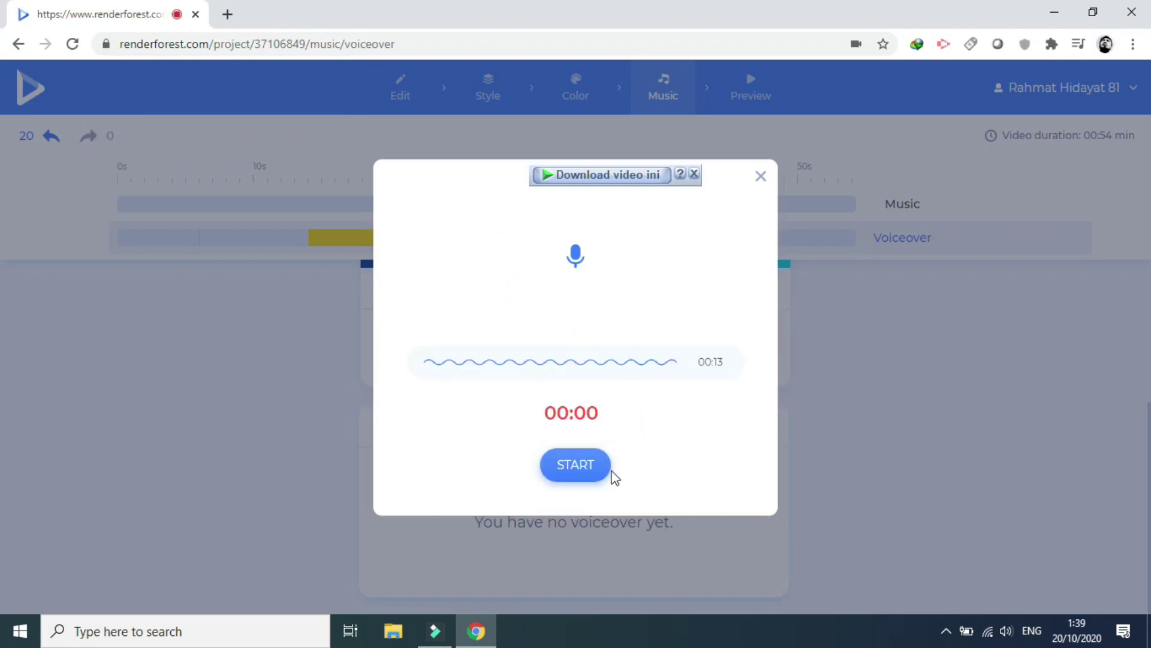
click(581, 478)
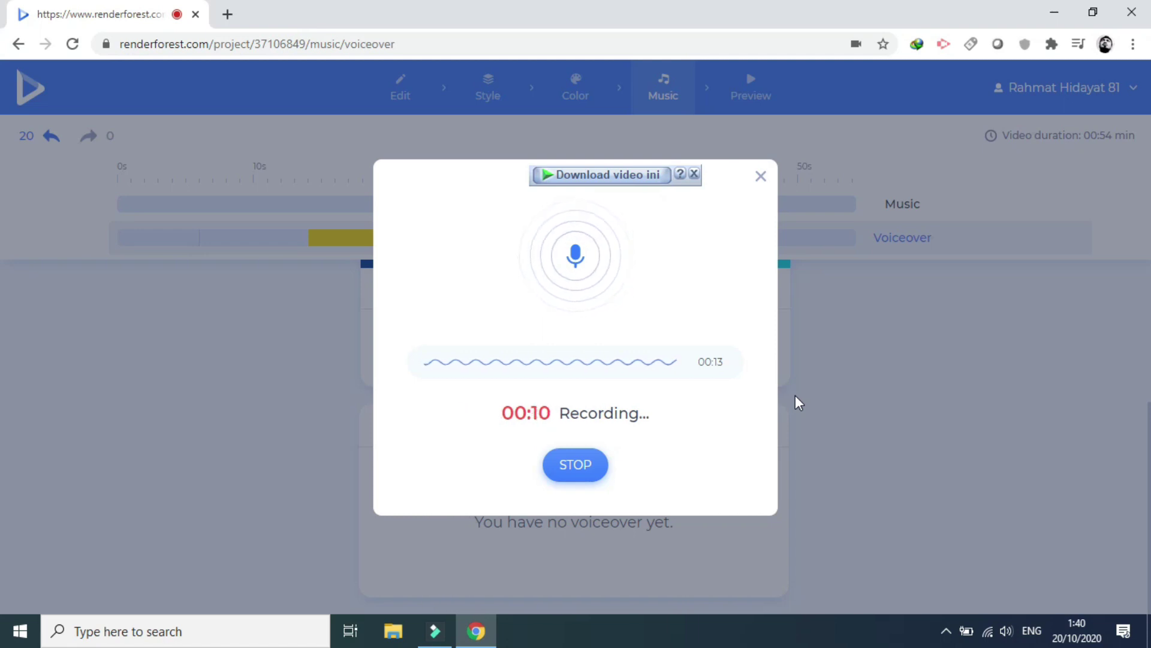
click(577, 465)
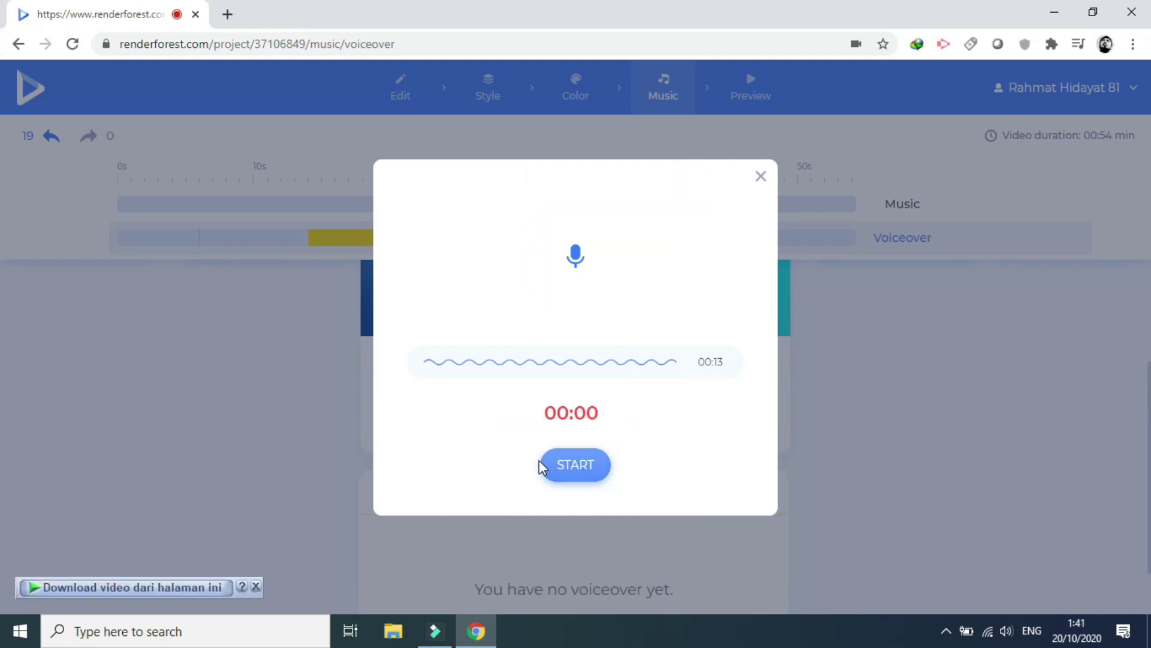
click(592, 474)
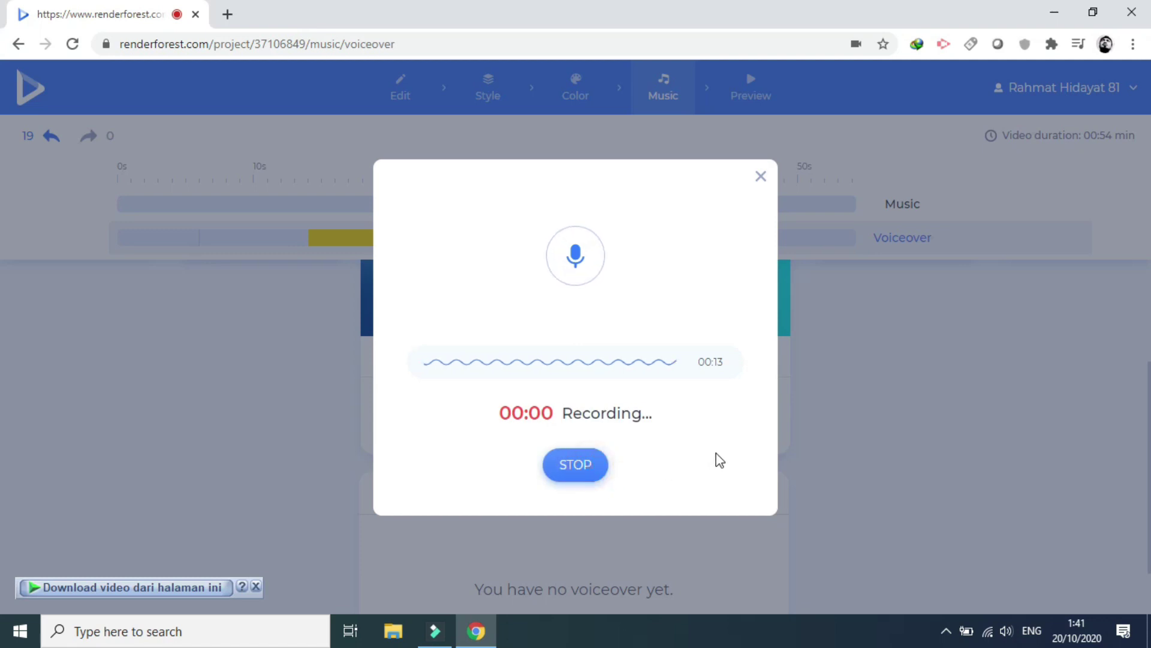
click(586, 478)
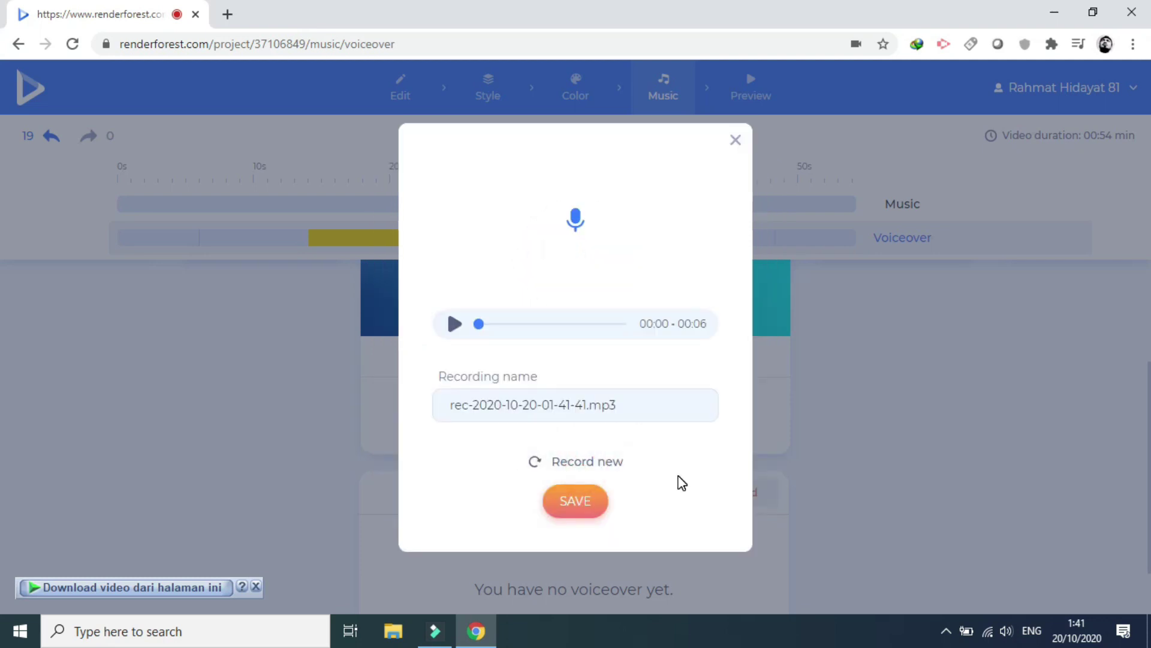
Save the test take as ujicoba.mp3
click(587, 408)
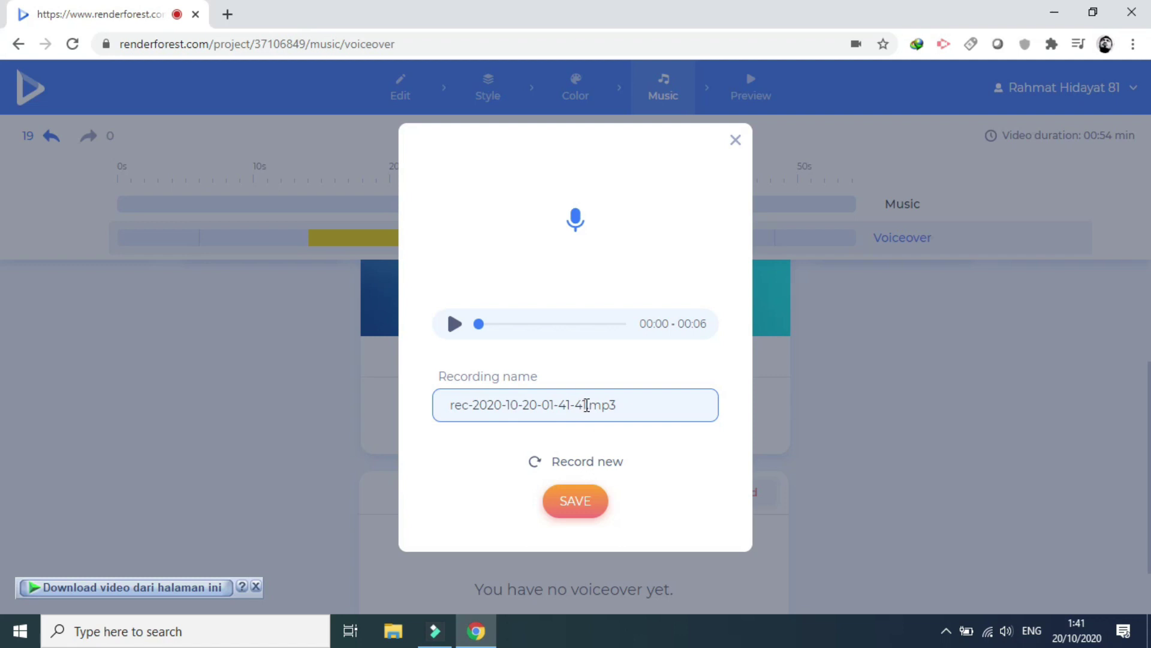
drag(586, 406, 416, 414)
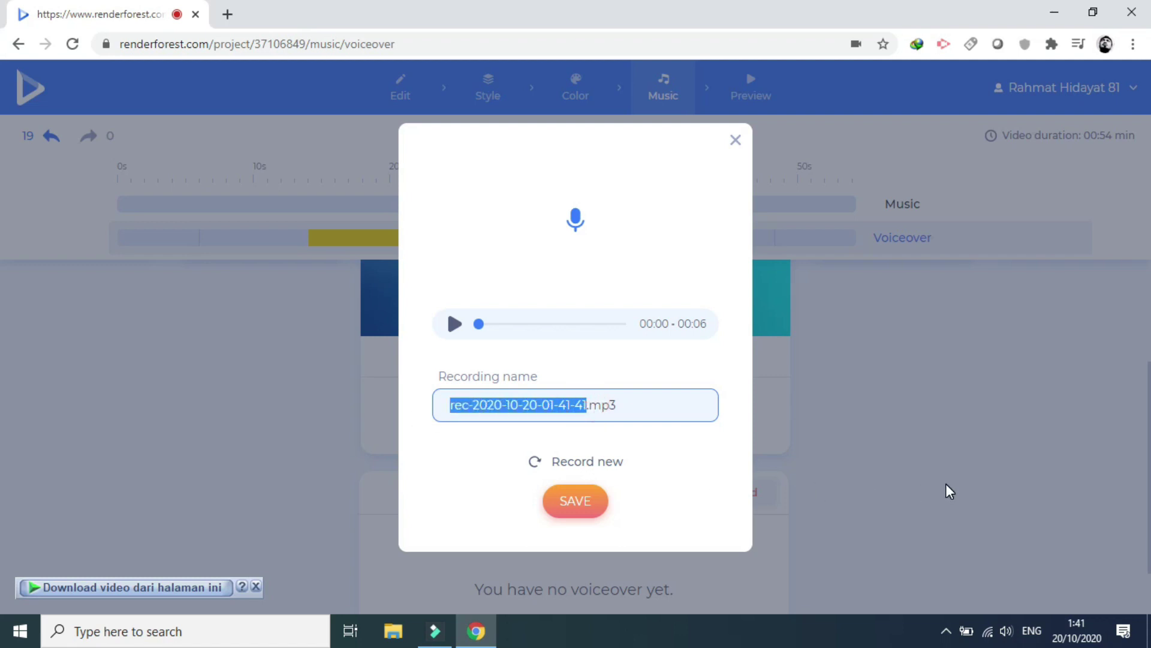
text(ujicoba)
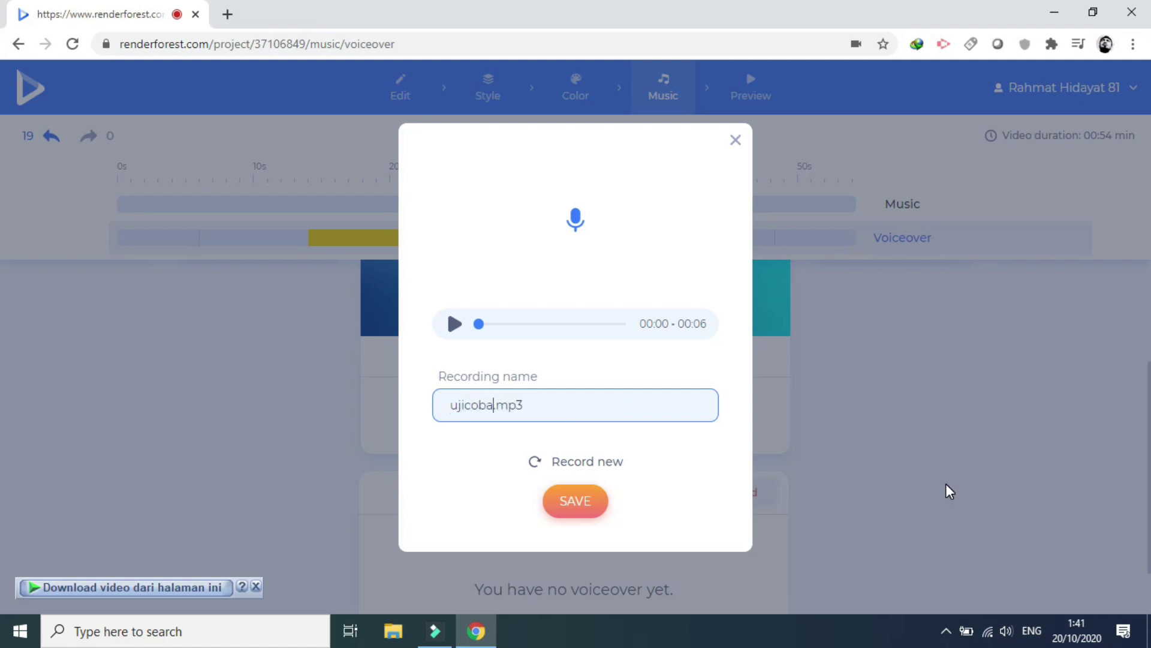
click(574, 502)
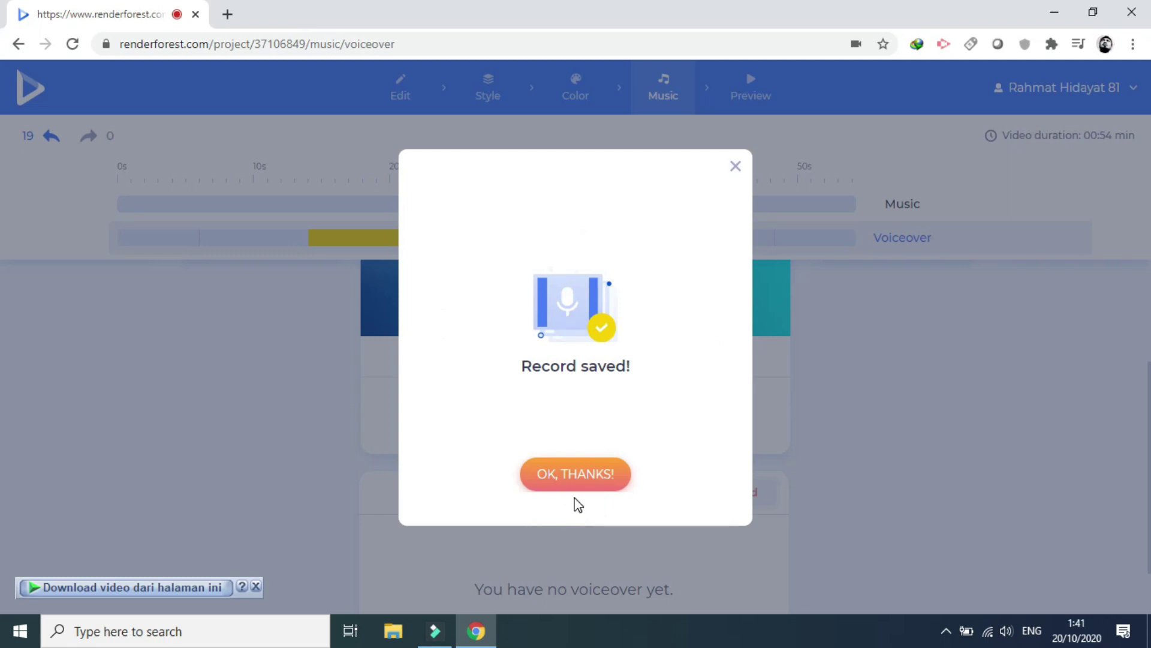
click(575, 477)
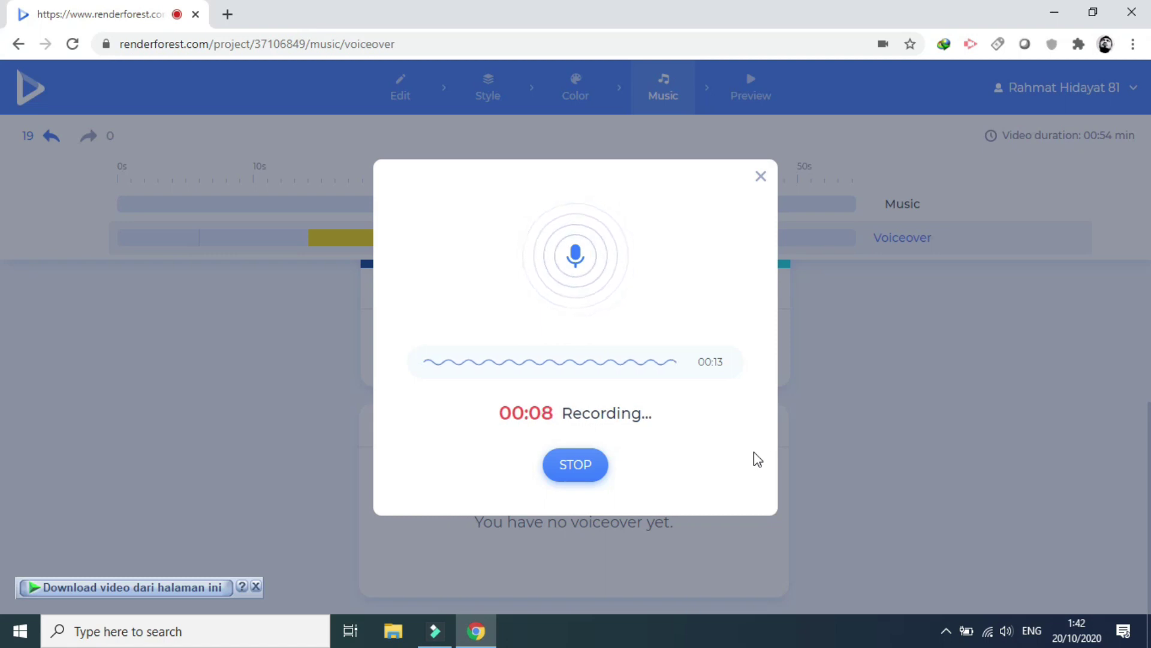
Finish the self-introduction take and save it as 'self introduction.mp3'
click(597, 471)
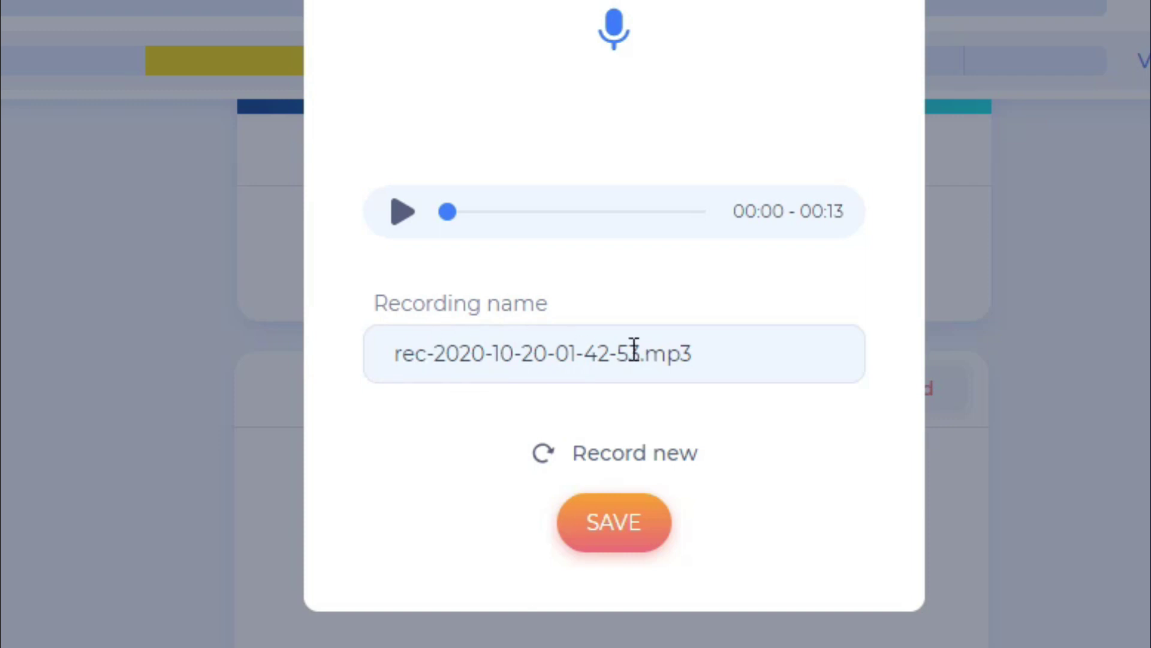
drag(630, 352, 380, 364)
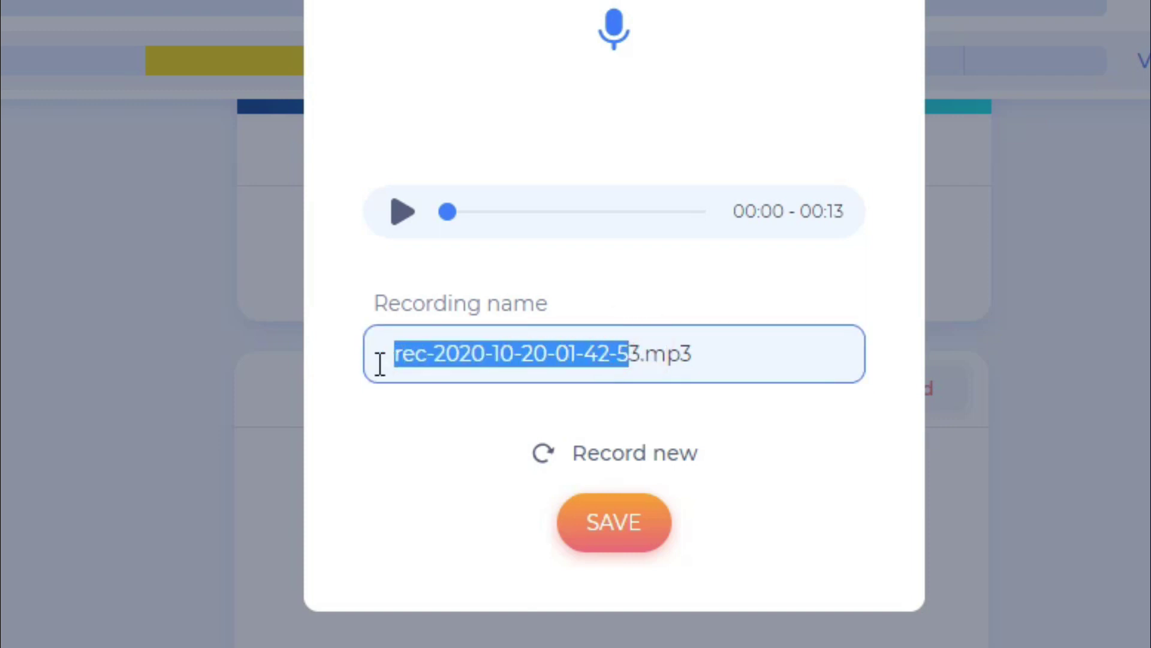
key(Delete)
key(Delete)
text(self introduction)
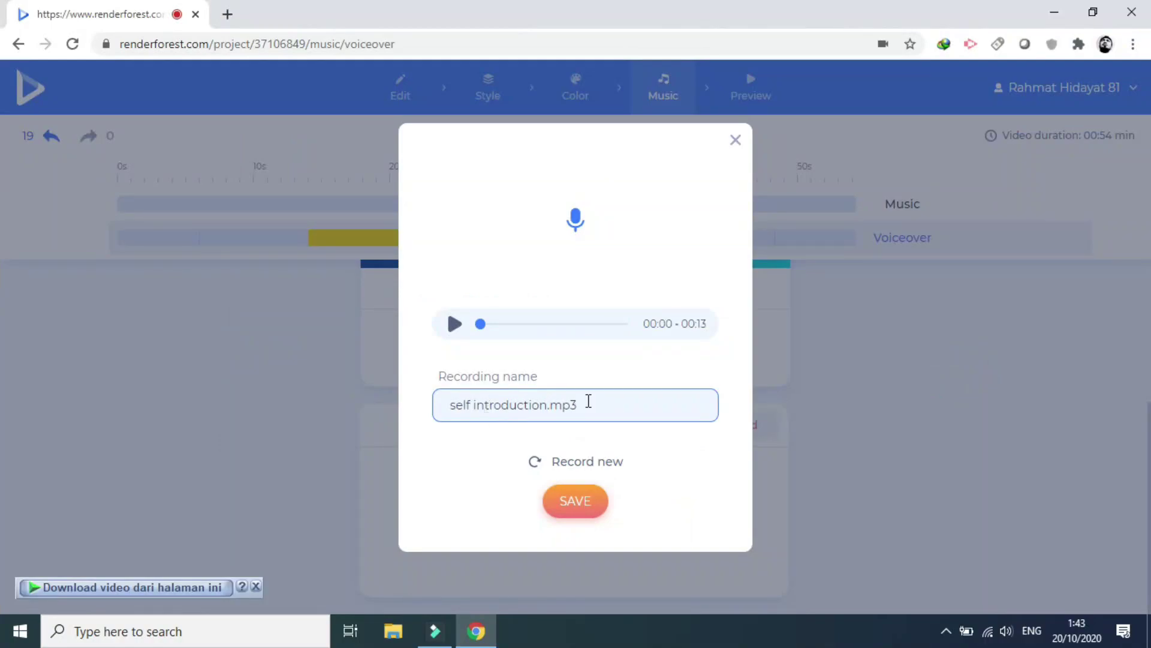
click(586, 510)
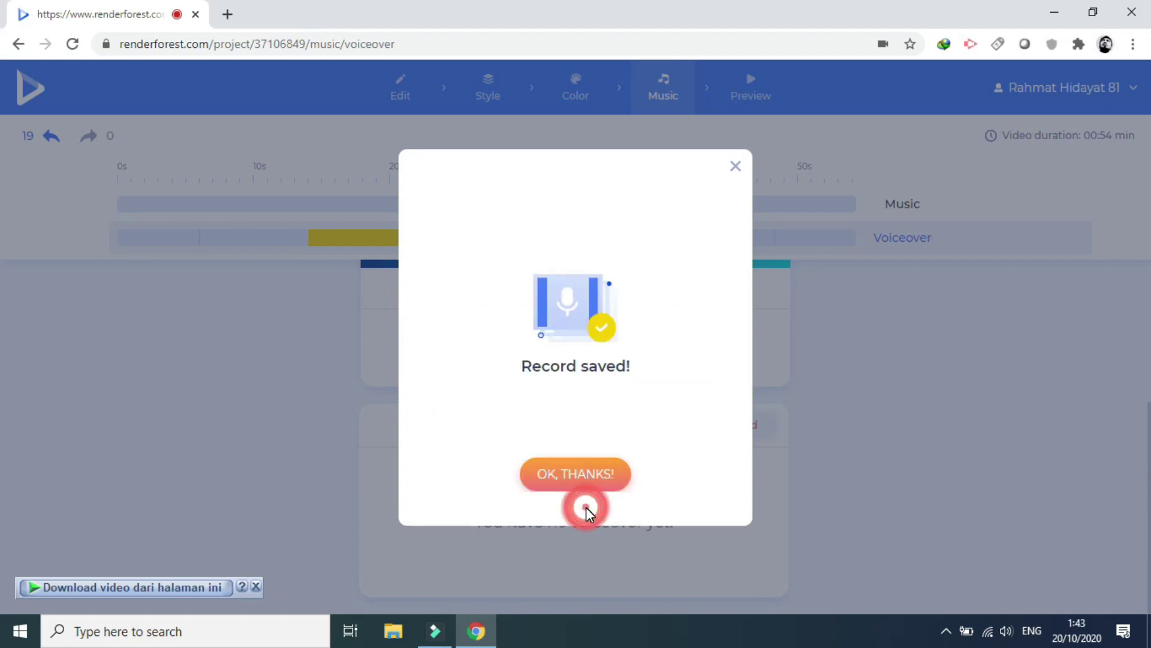
Close the save confirmation and play back self introduction.mp3 from My Voiceovers
click(584, 481)
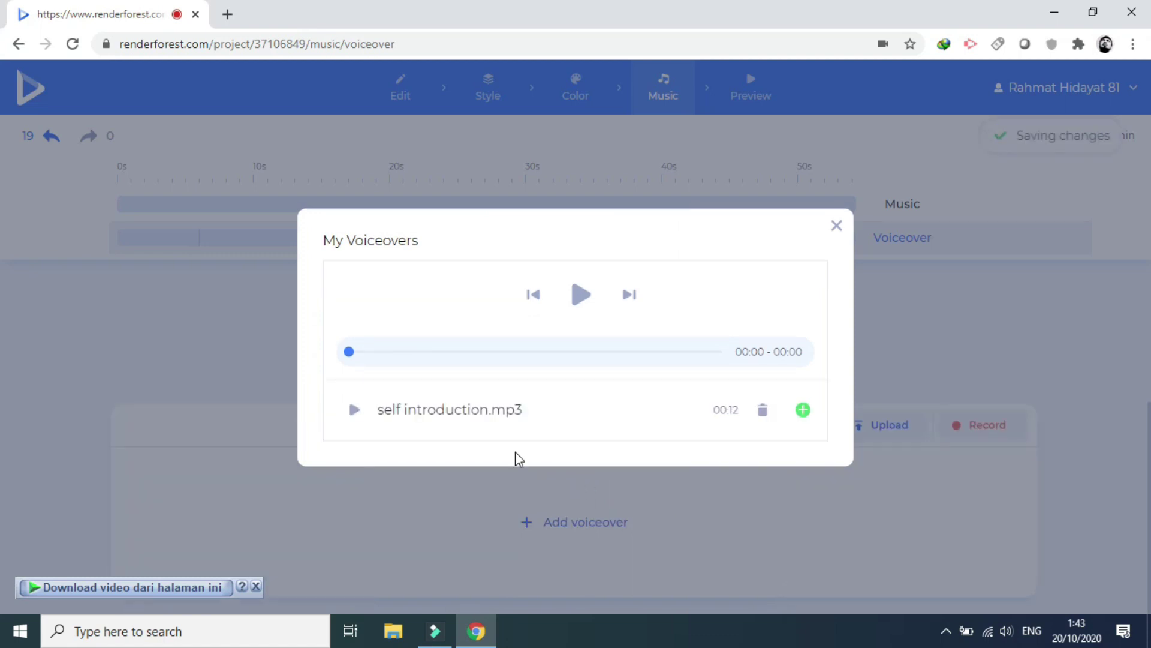
click(353, 411)
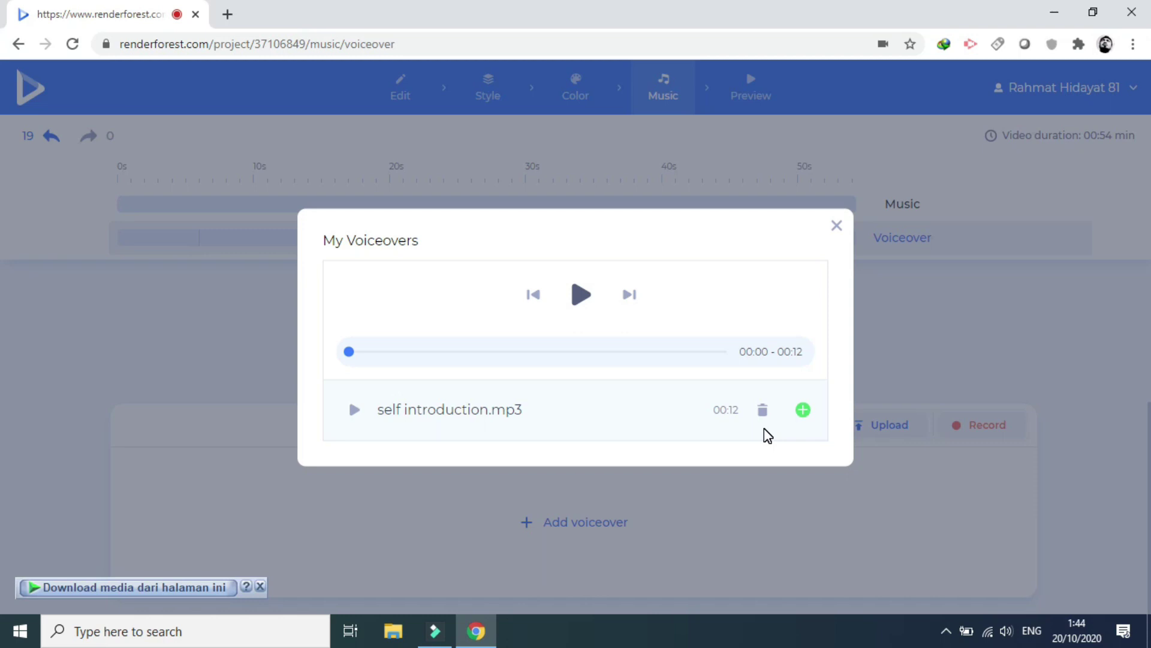
Add self introduction.mp3 to the project and play back the attached voiceover
click(804, 410)
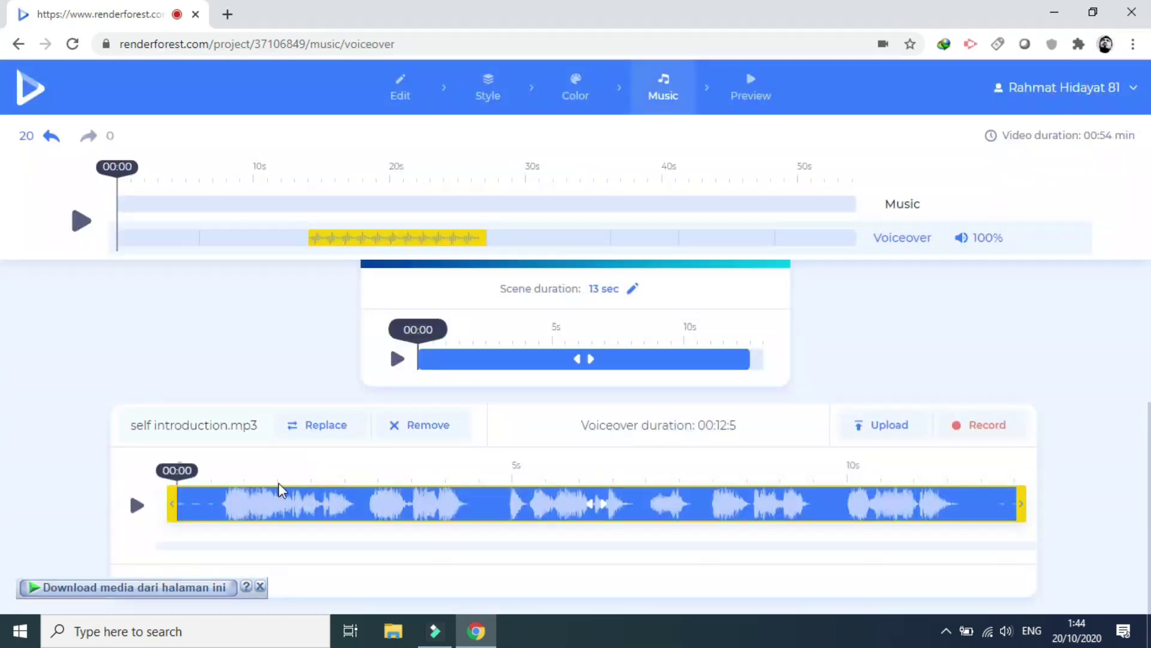
click(134, 510)
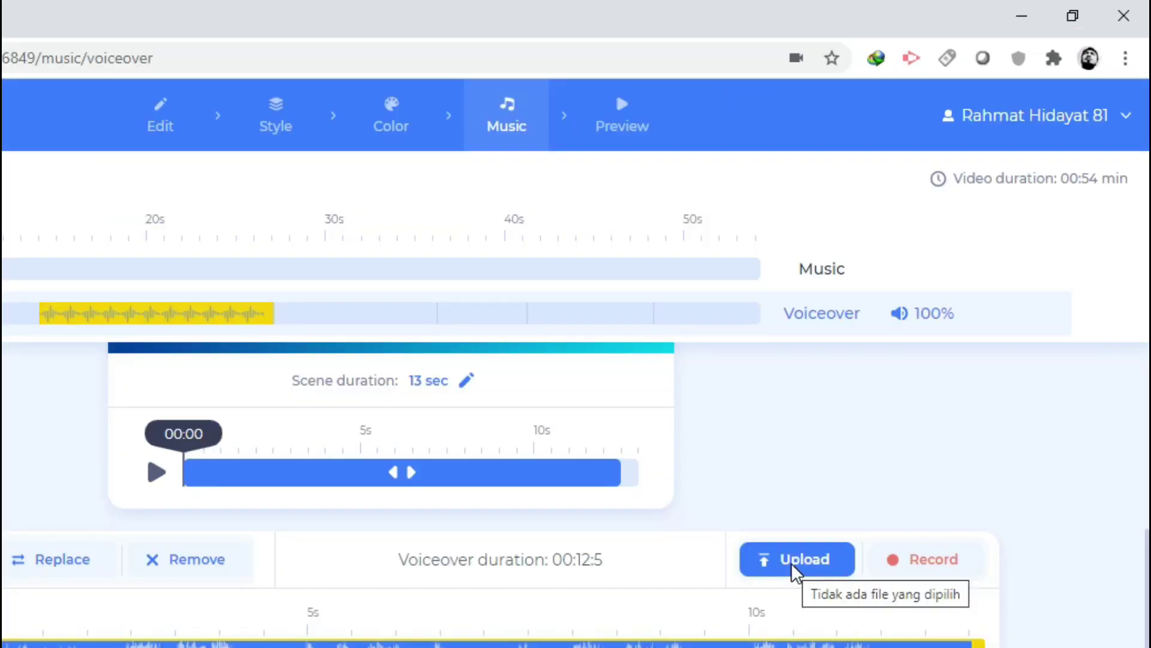
click(882, 433)
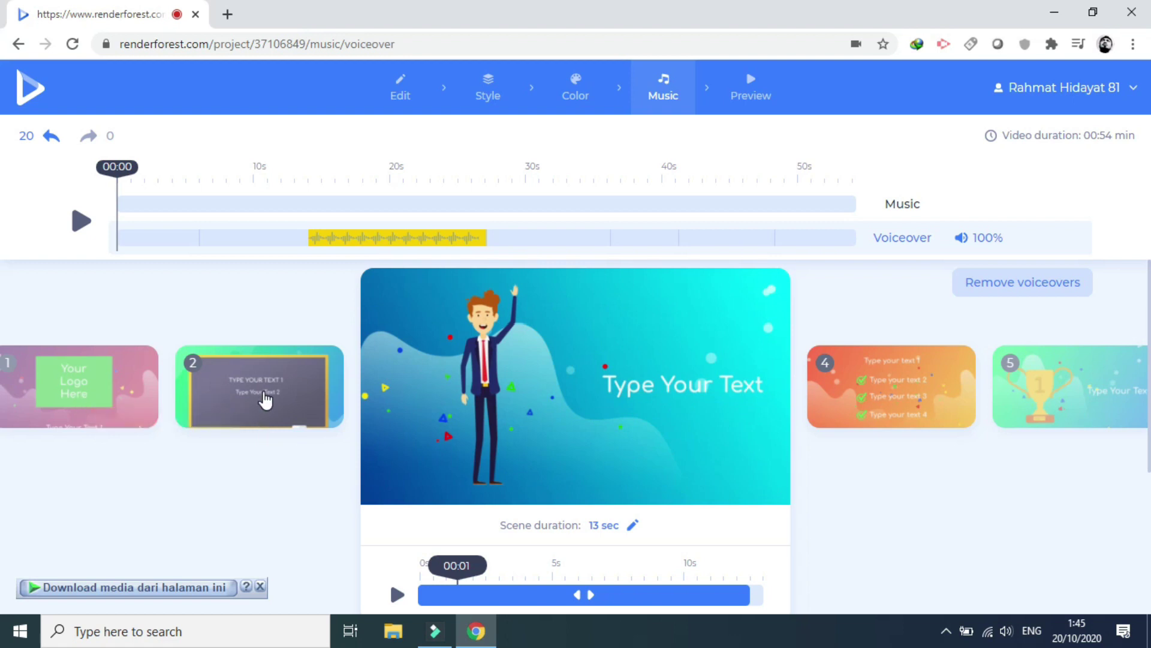
Show scene 1 in the preview and bring up the background Music Library
click(114, 405)
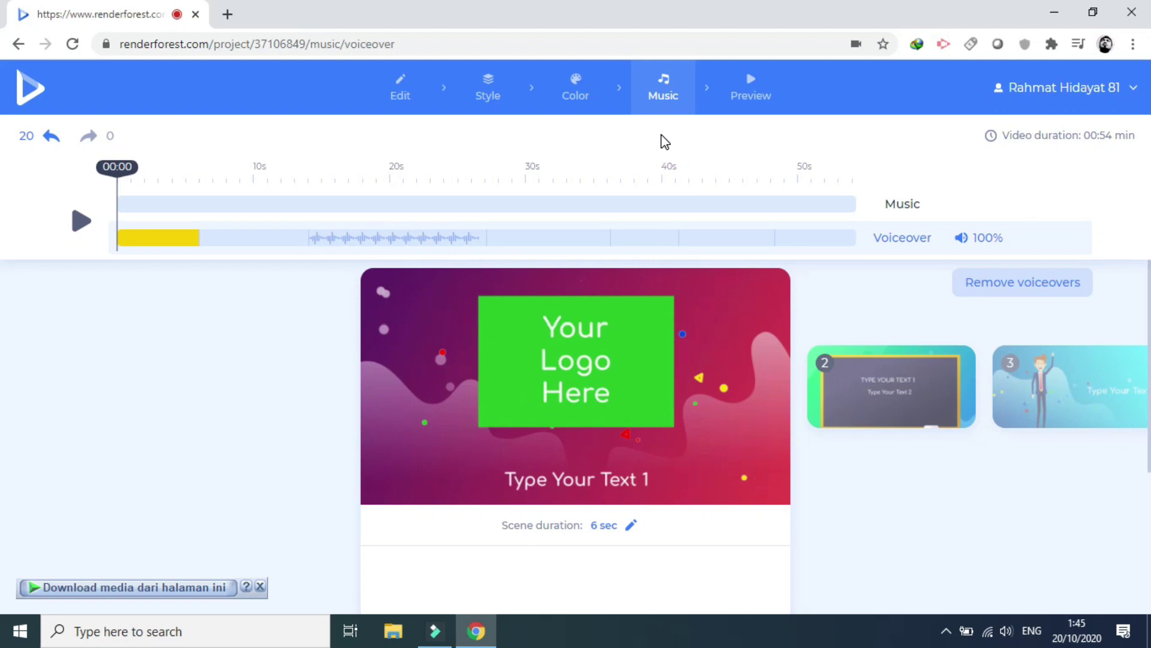
scroll(540, 372, down, 4)
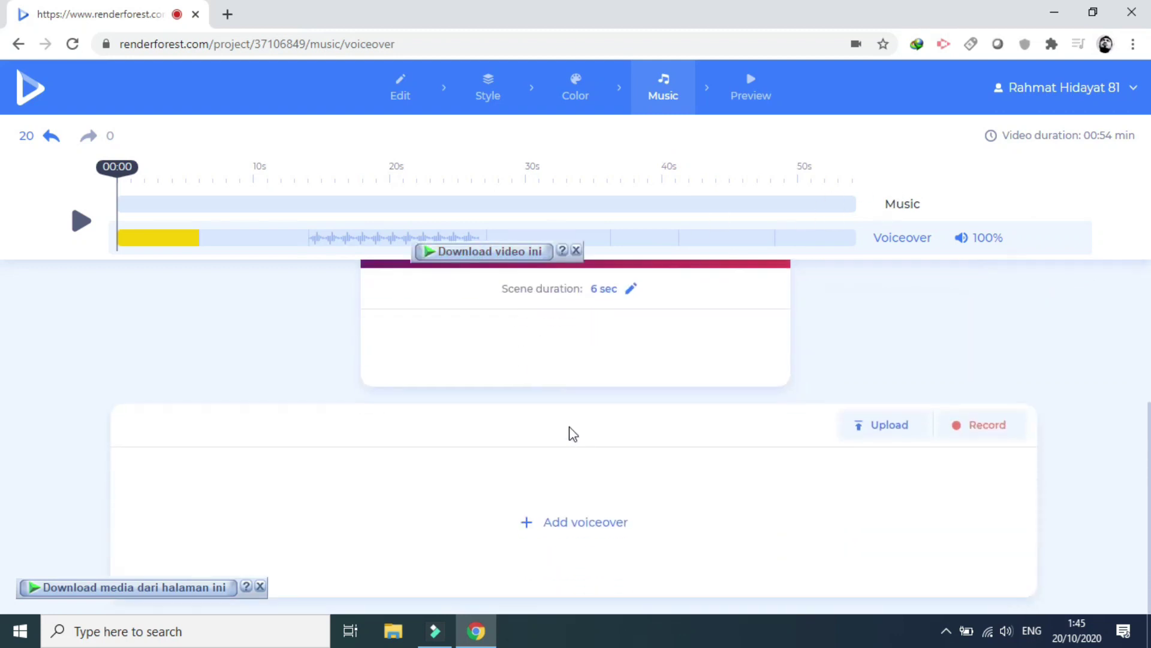
click(711, 210)
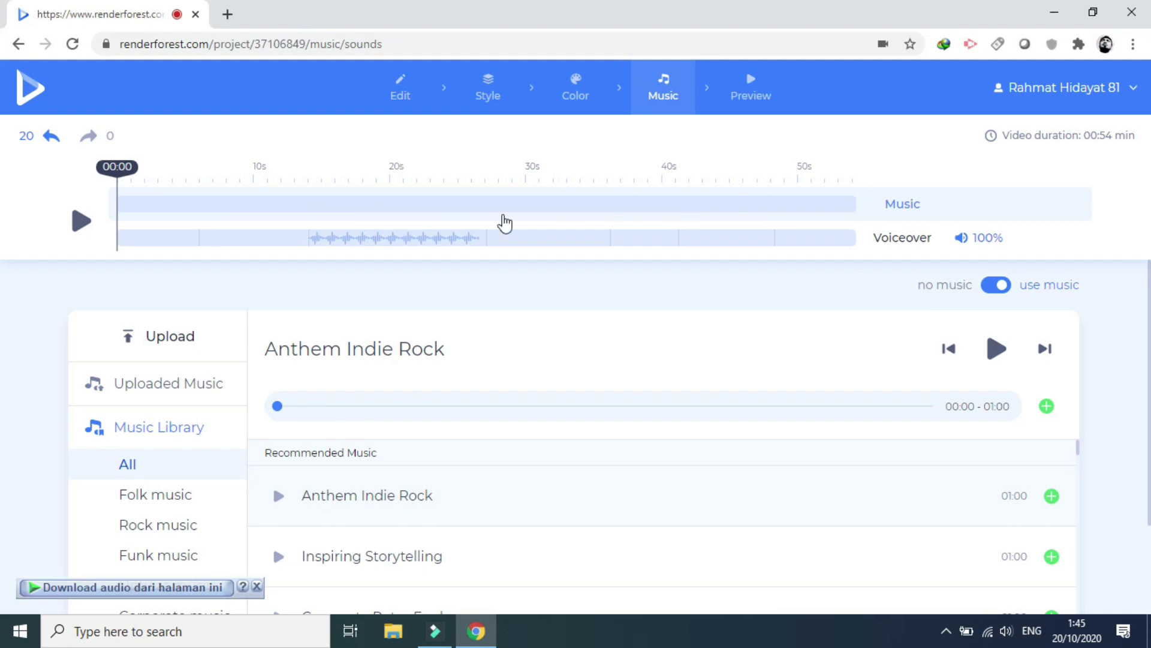
Filter to Rock music, preview Straight and Perception, and add Perception as background music
scroll(714, 423, down, 2)
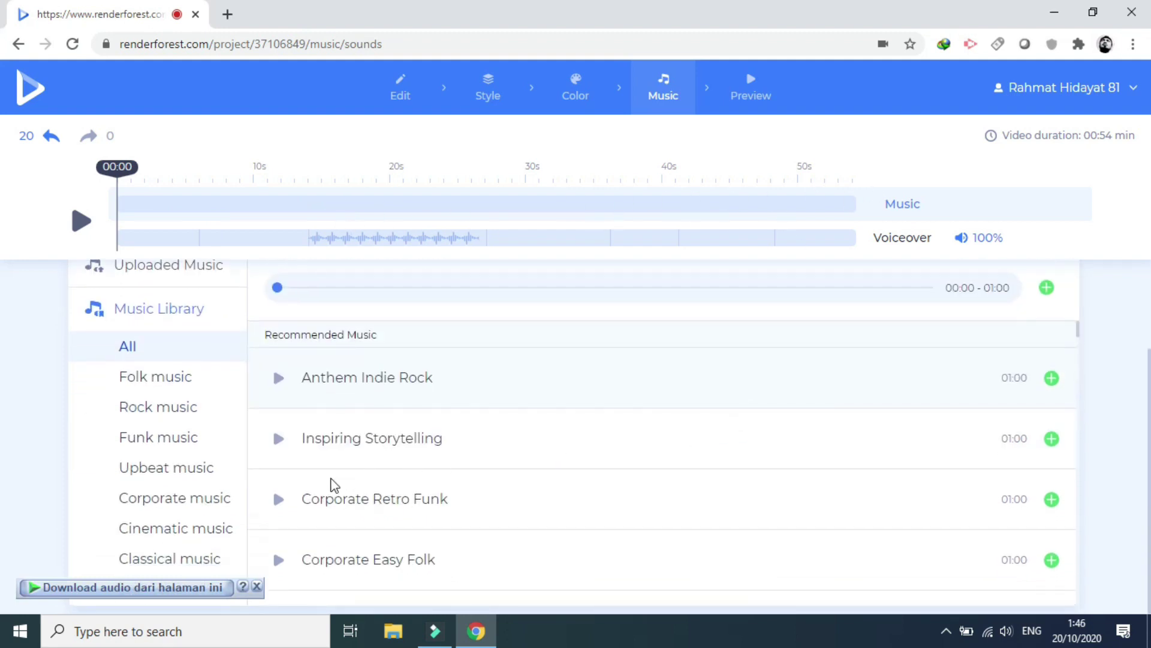
click(145, 414)
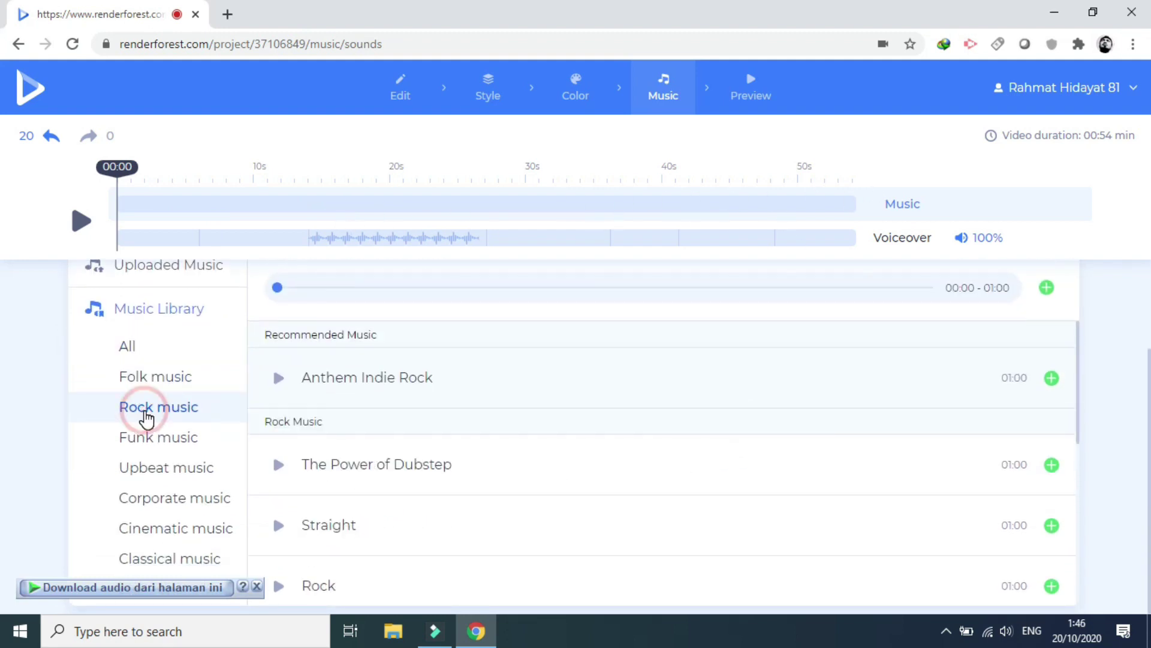
scroll(525, 447, down, 1)
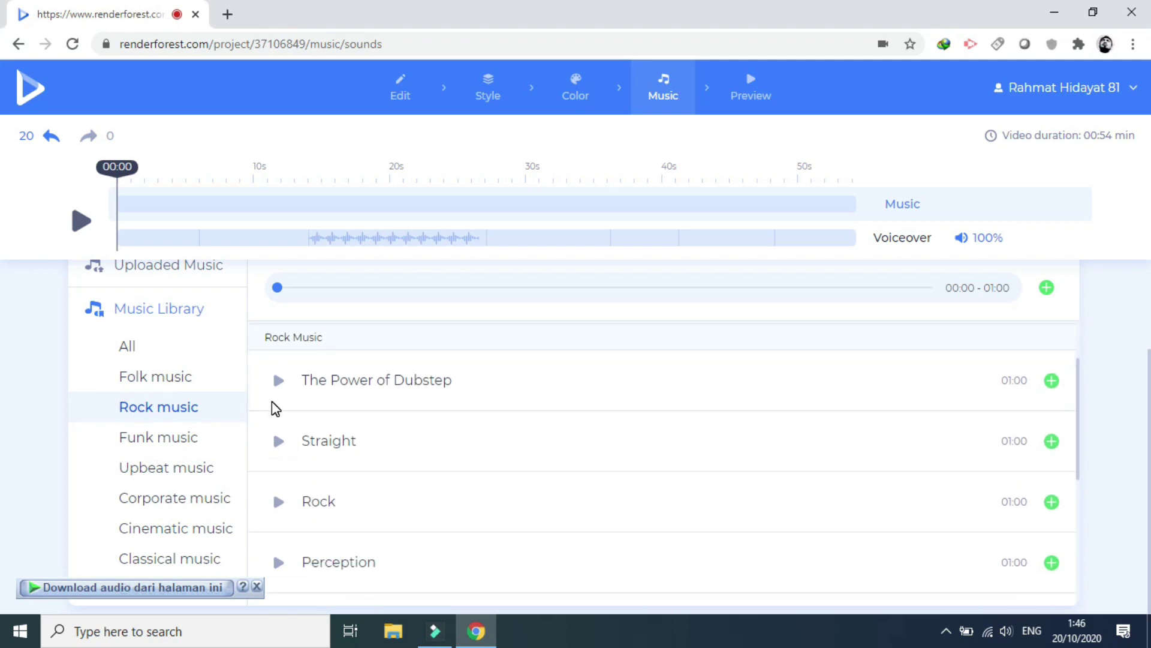
click(279, 445)
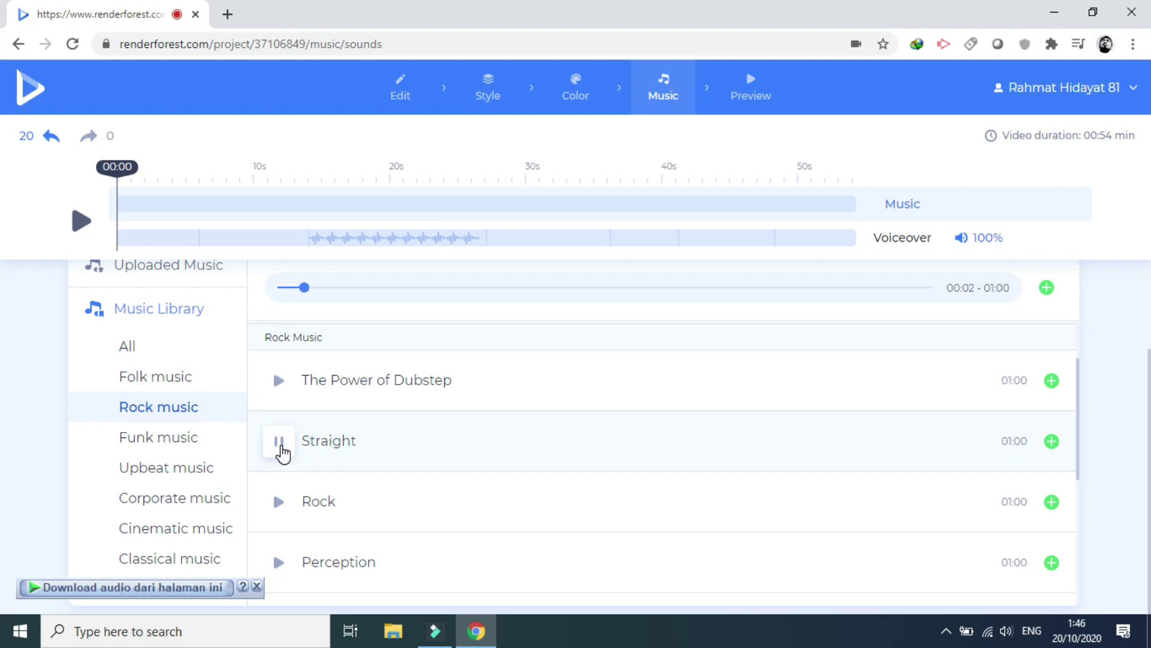
click(280, 563)
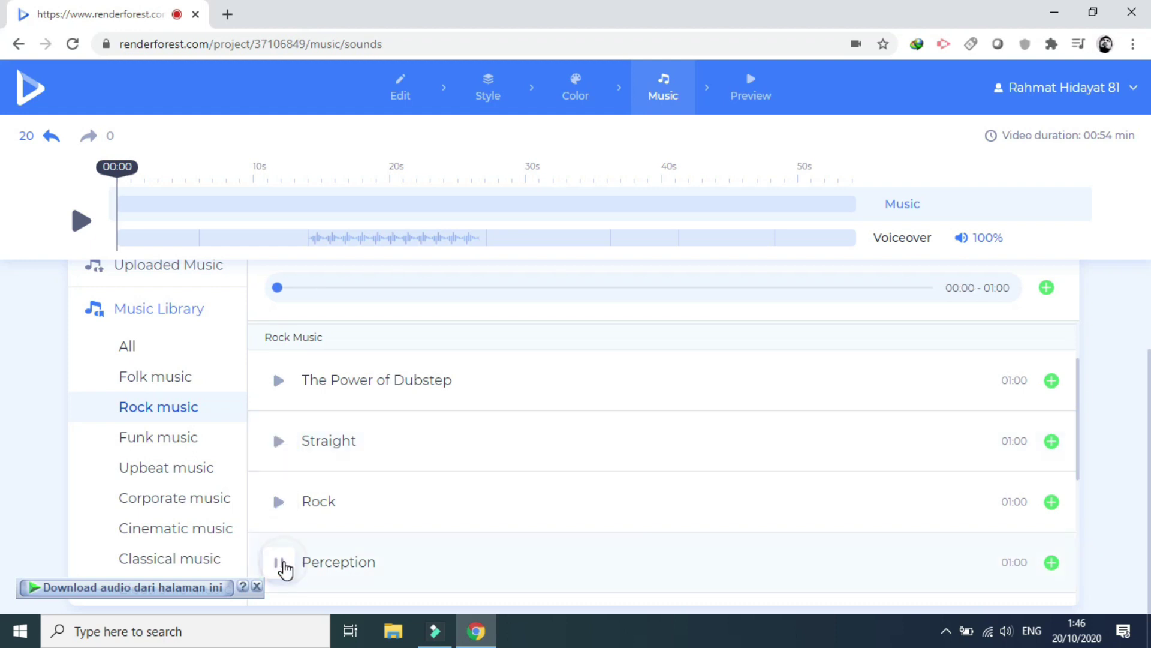
click(279, 559)
scroll(496, 524, down, 3)
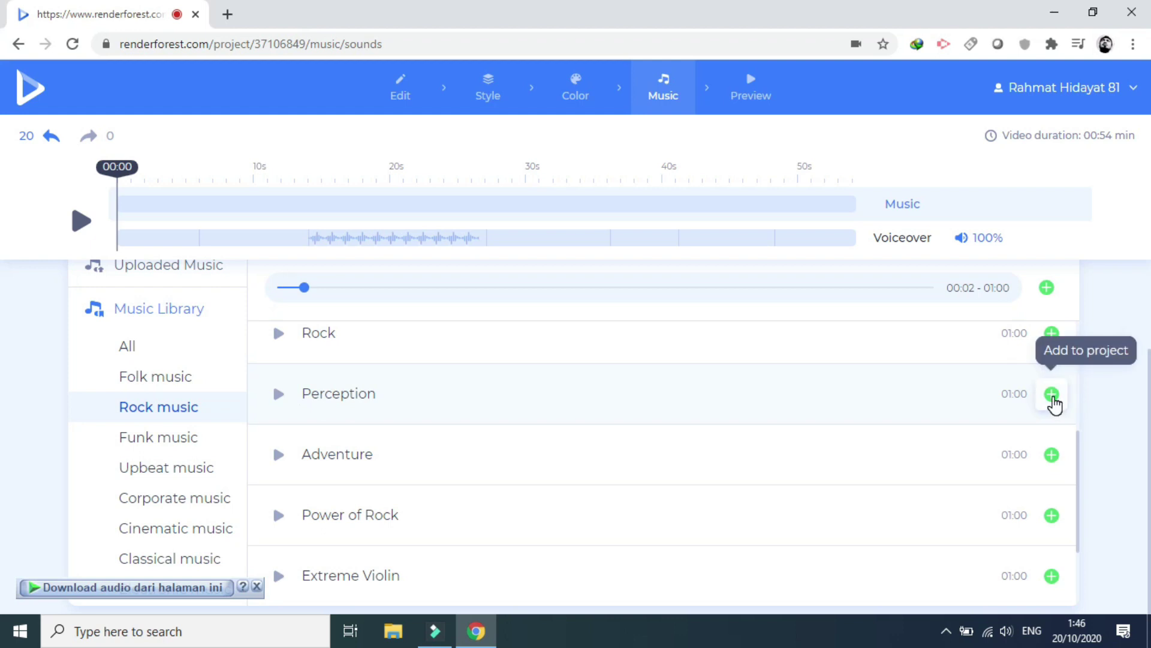
click(1052, 395)
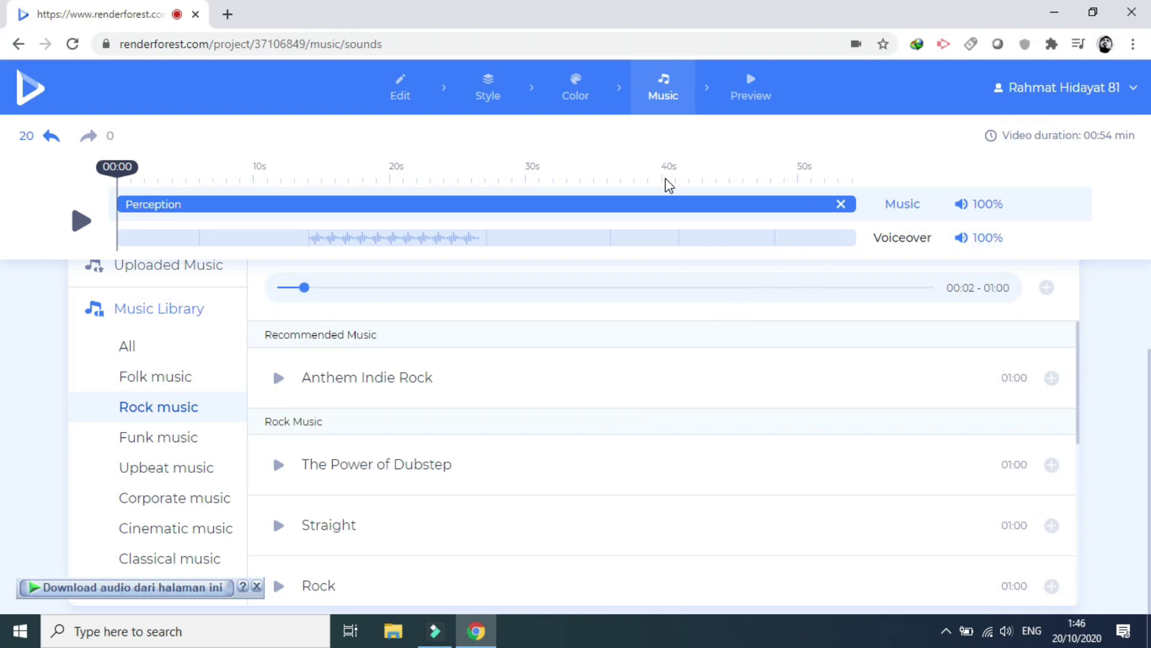
Lower the Perception music volume to 25% and play the video with the voiceover
scroll(818, 412, down, 3)
scroll(1110, 420, down, 3)
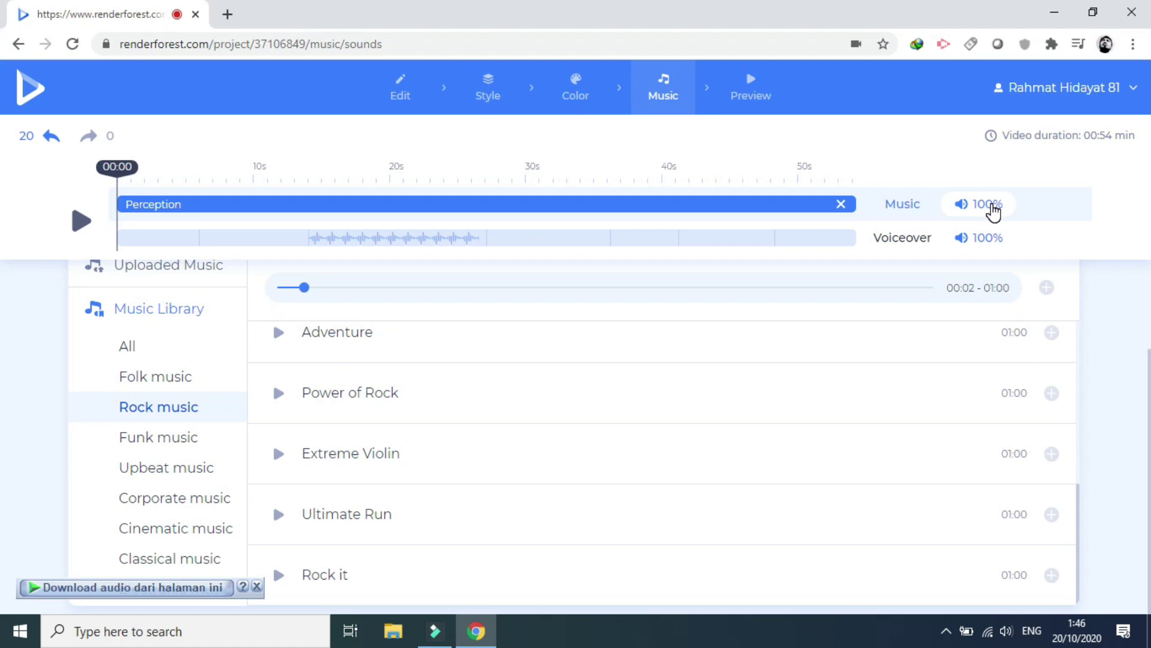
click(990, 203)
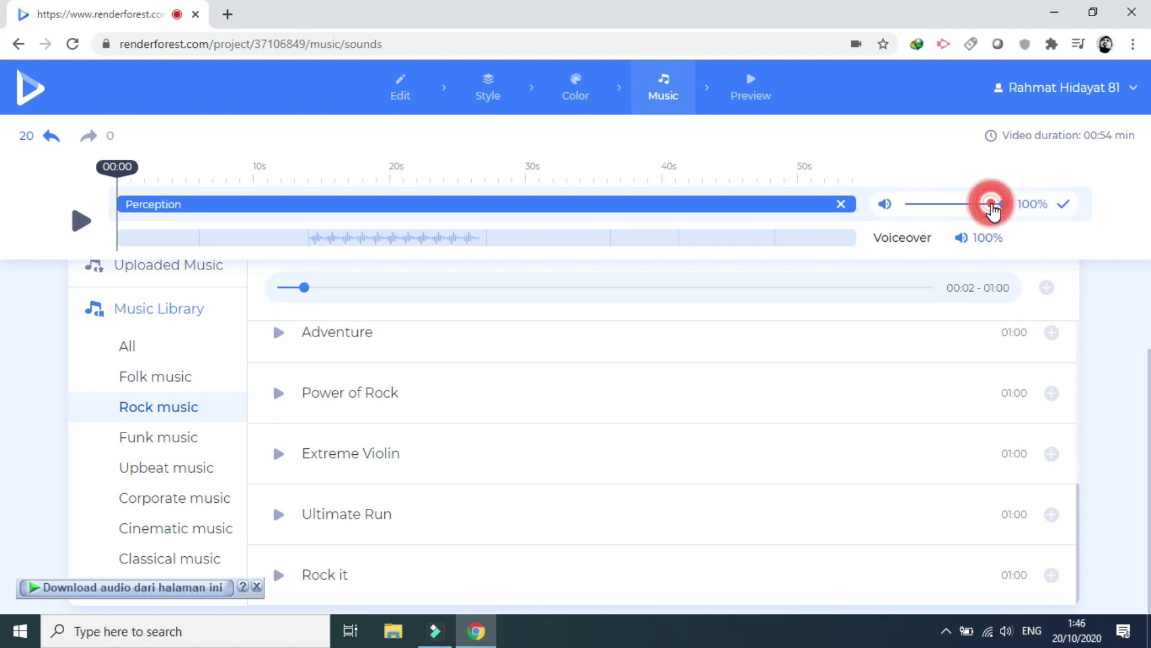
click(1002, 205)
drag(968, 209, 939, 215)
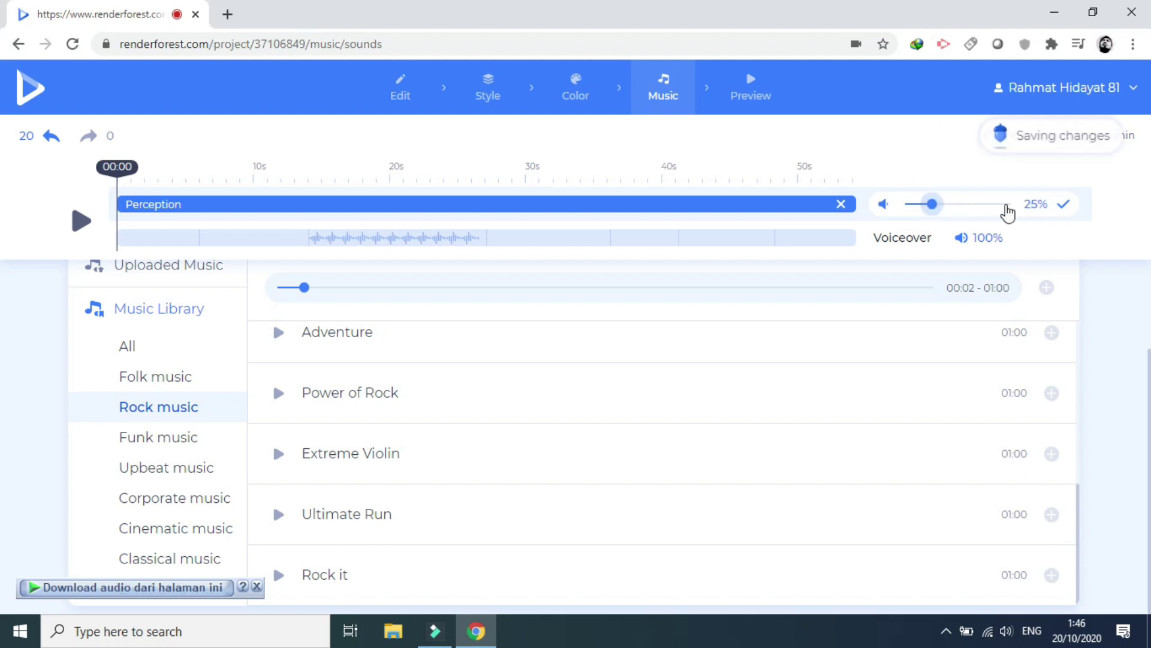
click(1065, 205)
click(73, 223)
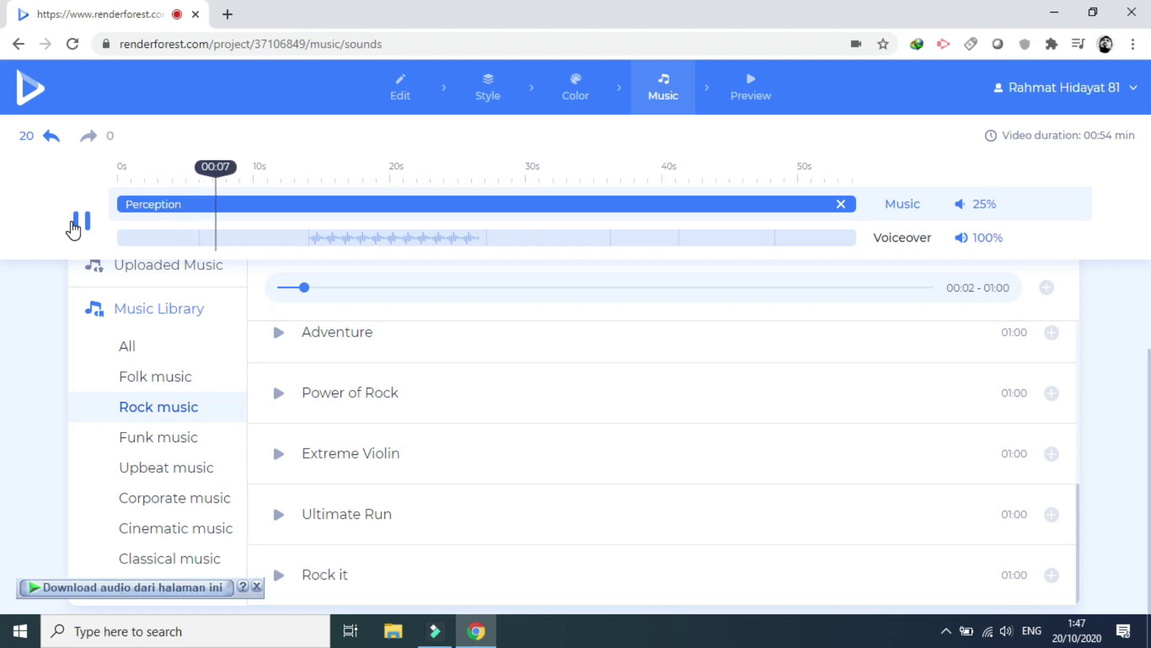
click(74, 222)
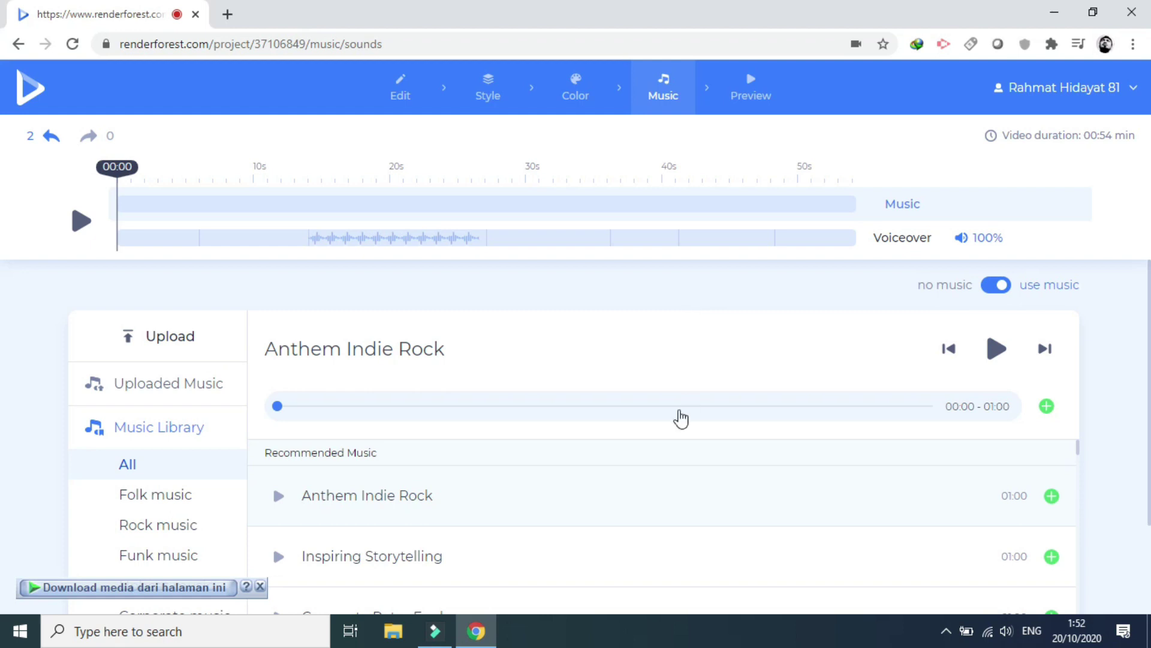
scroll(655, 496, down, 2)
scroll(174, 528, down, 2)
scroll(174, 528, up, 2)
scroll(183, 492, down, 2)
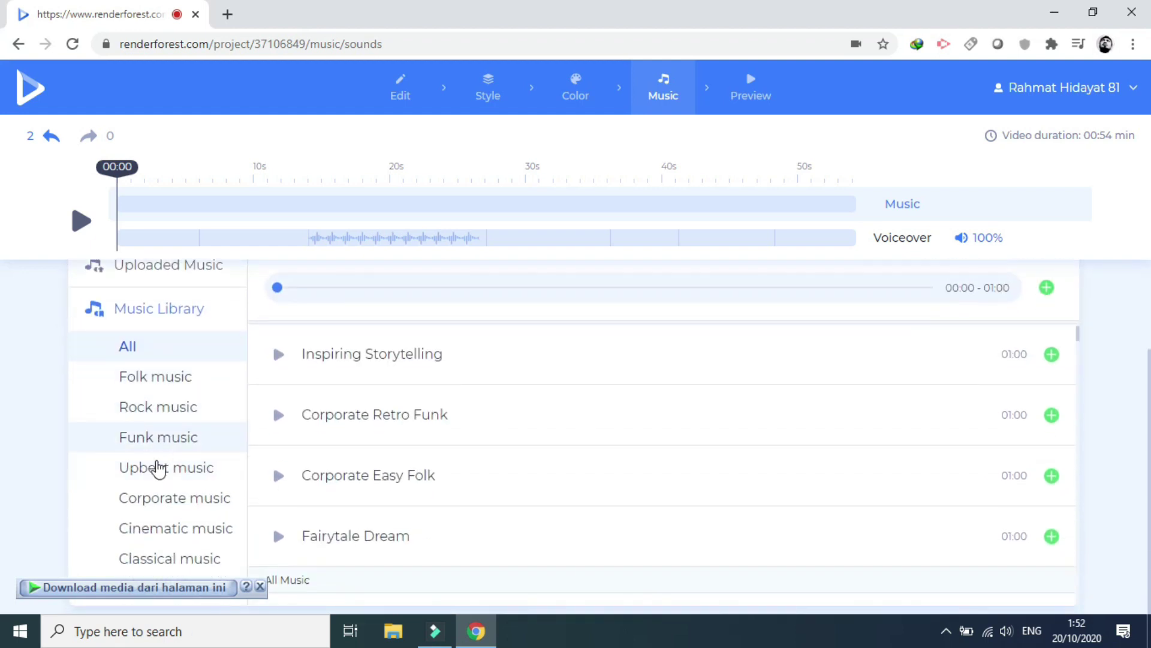
scroll(384, 486, up, 1)
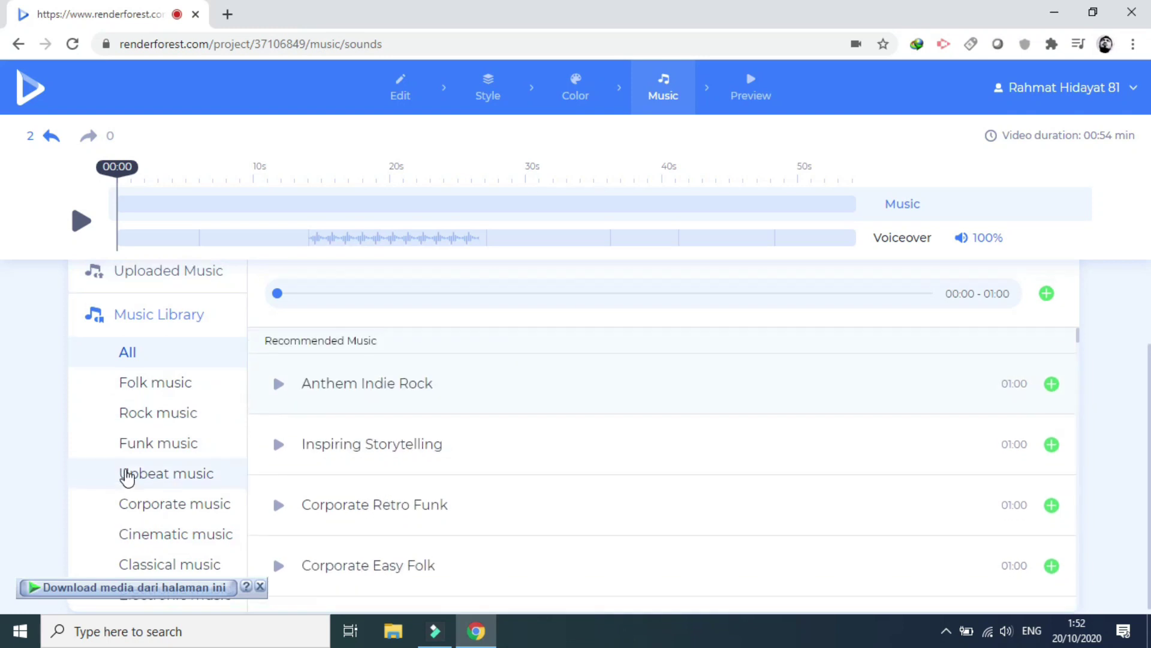
scroll(128, 473, up, 2)
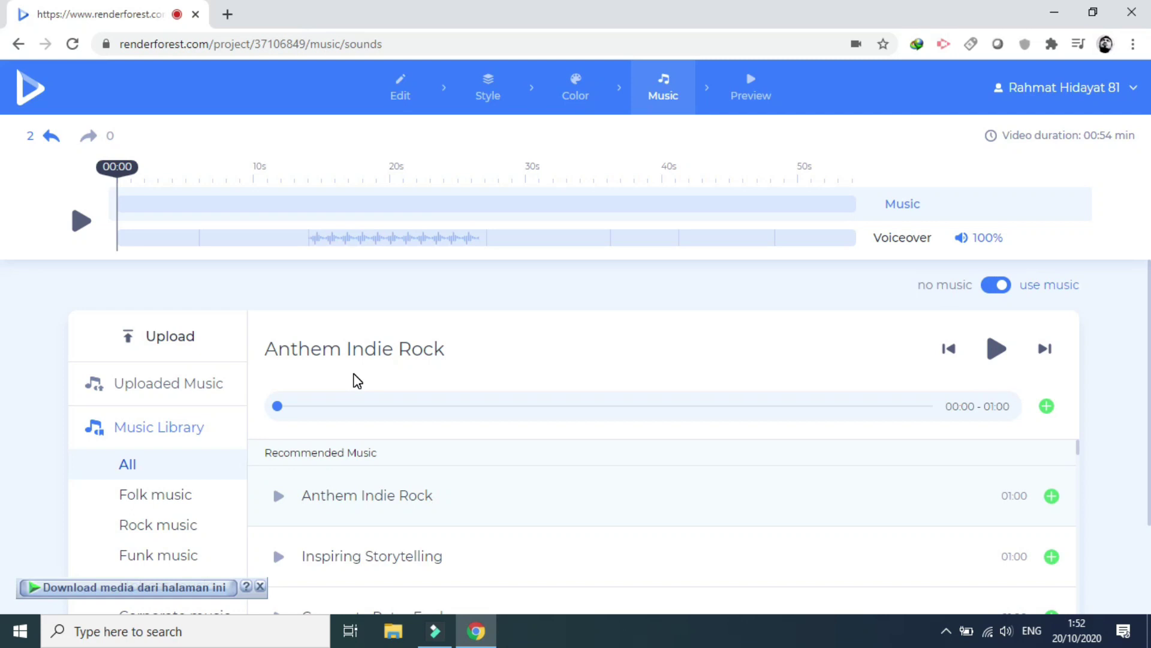
scroll(358, 381, down, 2)
scroll(1086, 380, up, 2)
scroll(502, 273, down, 1)
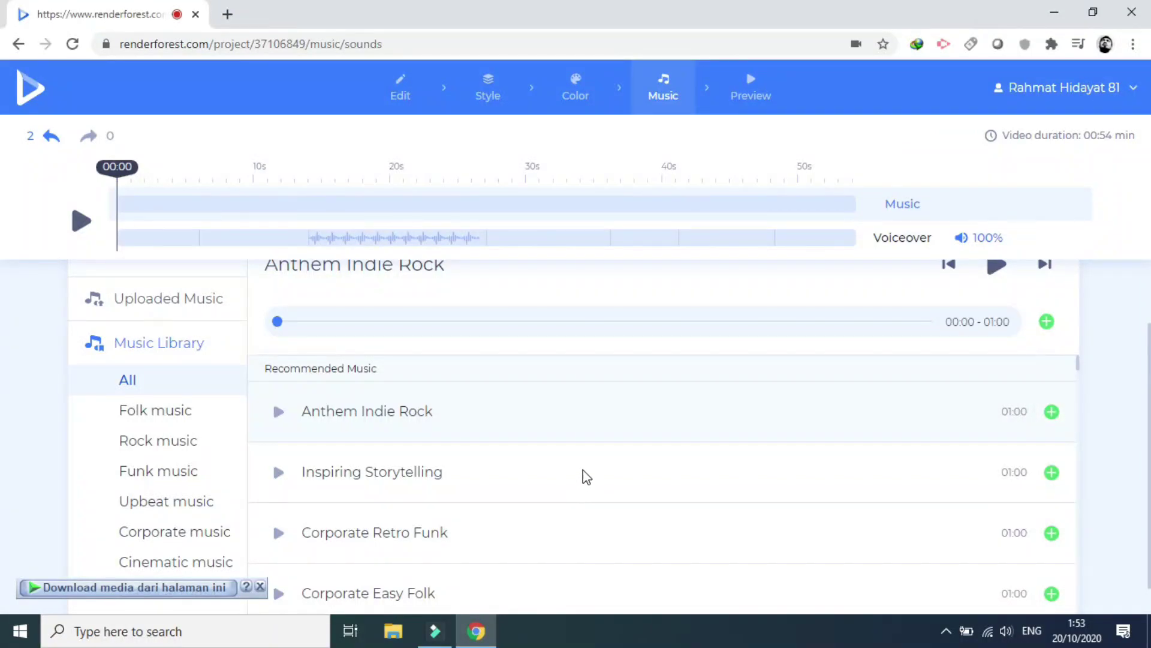
scroll(584, 477, down, 3)
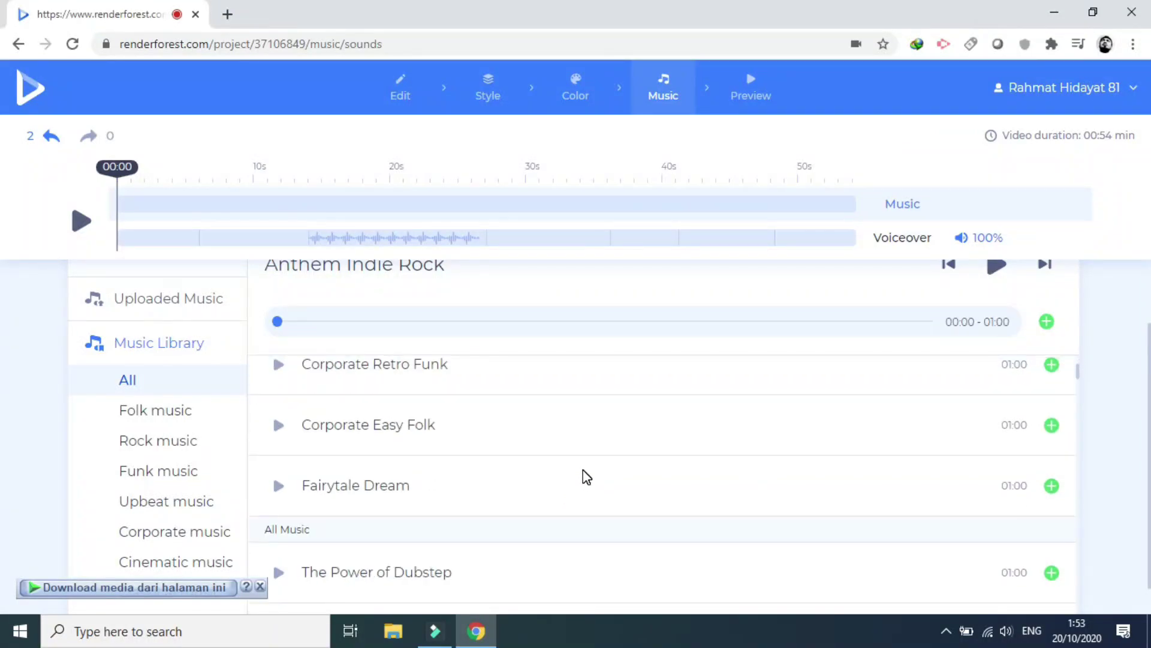
scroll(587, 476, up, 3)
scroll(586, 477, up, 1)
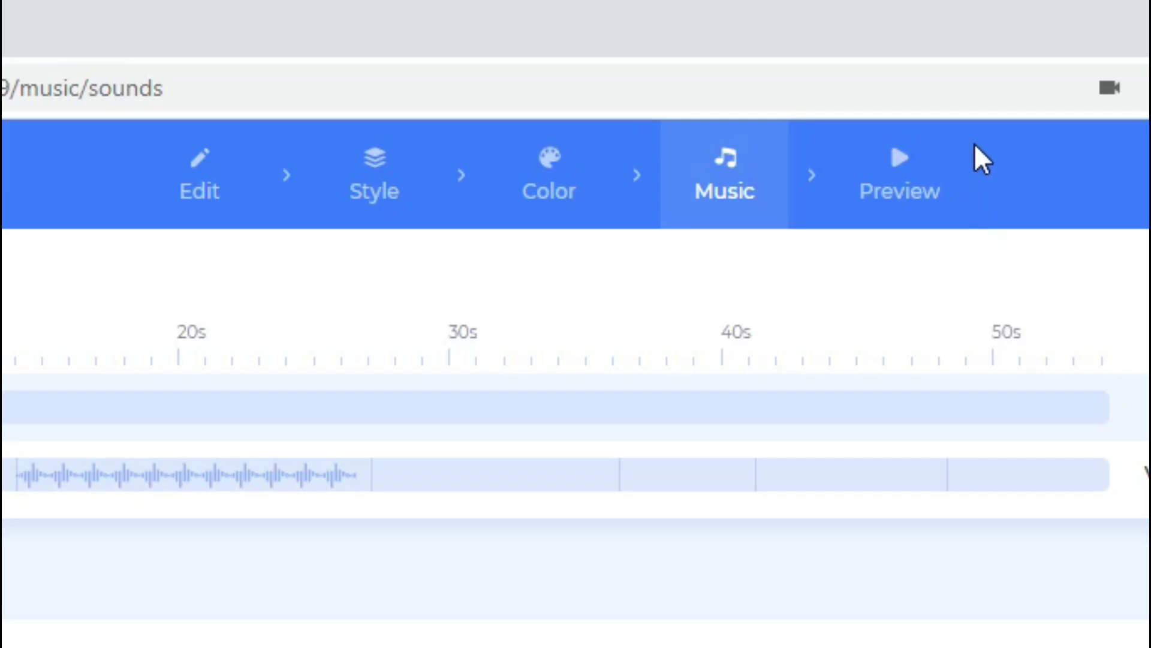
Delete the empty seventh scene flagged for a missing image, ending the video at 00:48
click(885, 179)
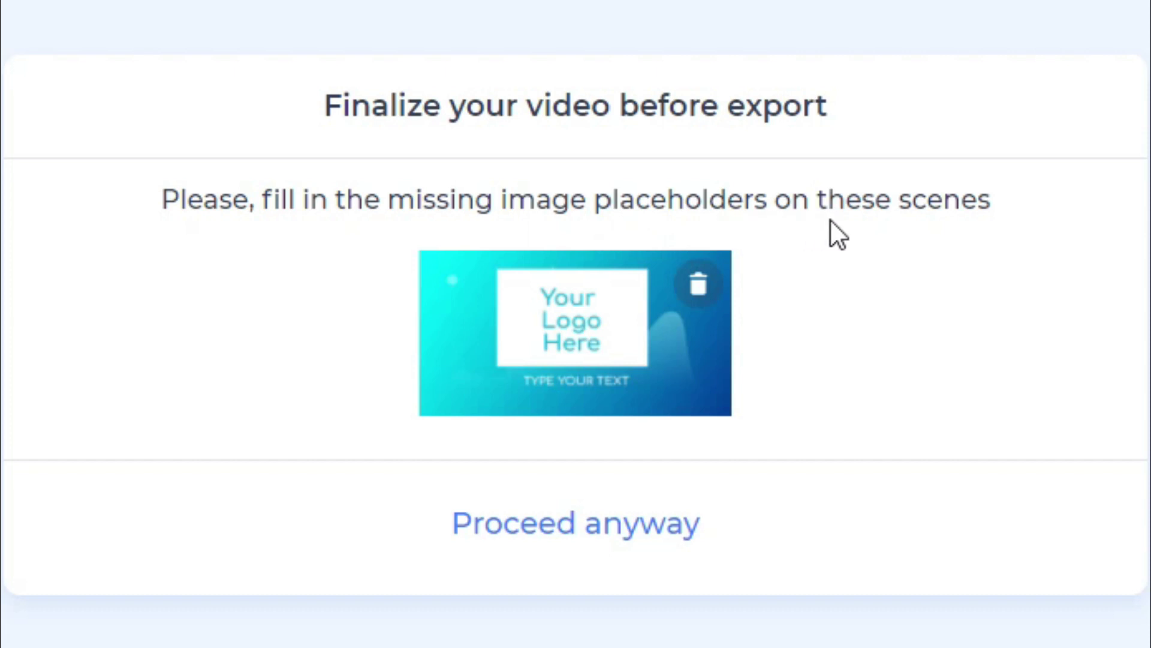
mouse_move(574, 333)
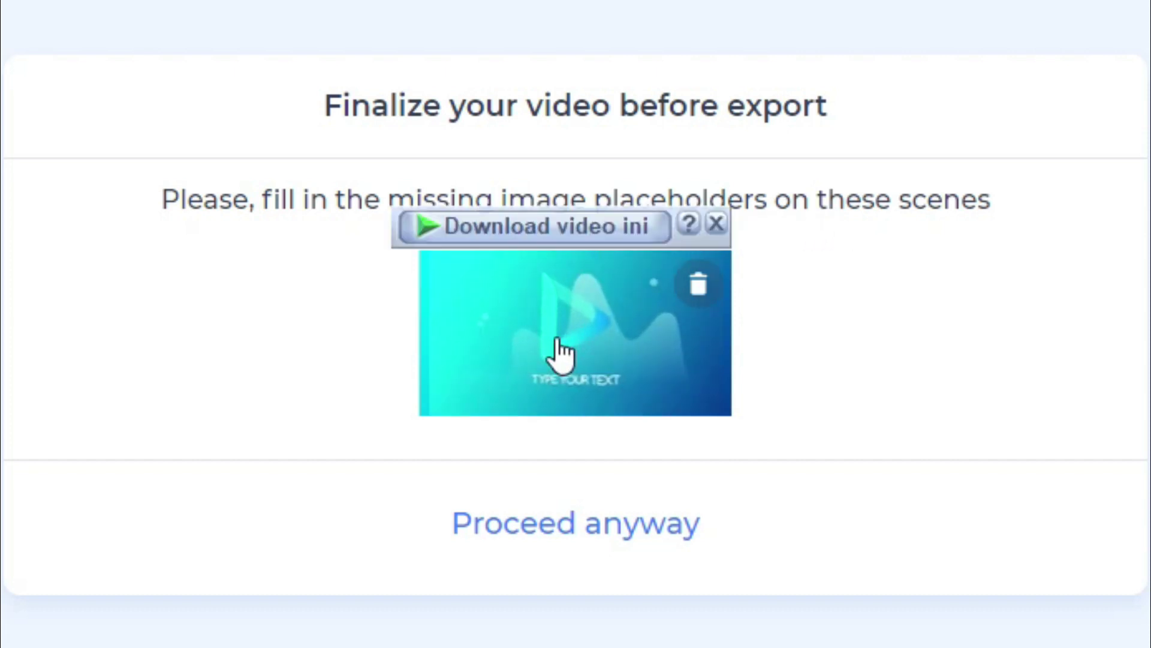
click(587, 345)
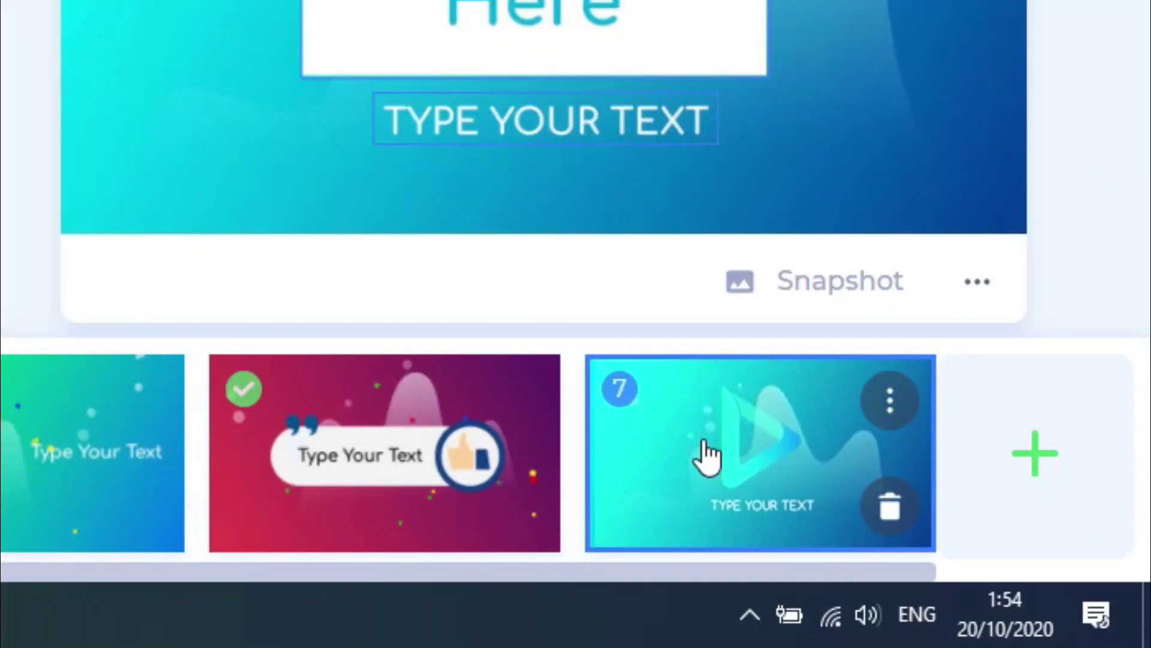
click(890, 513)
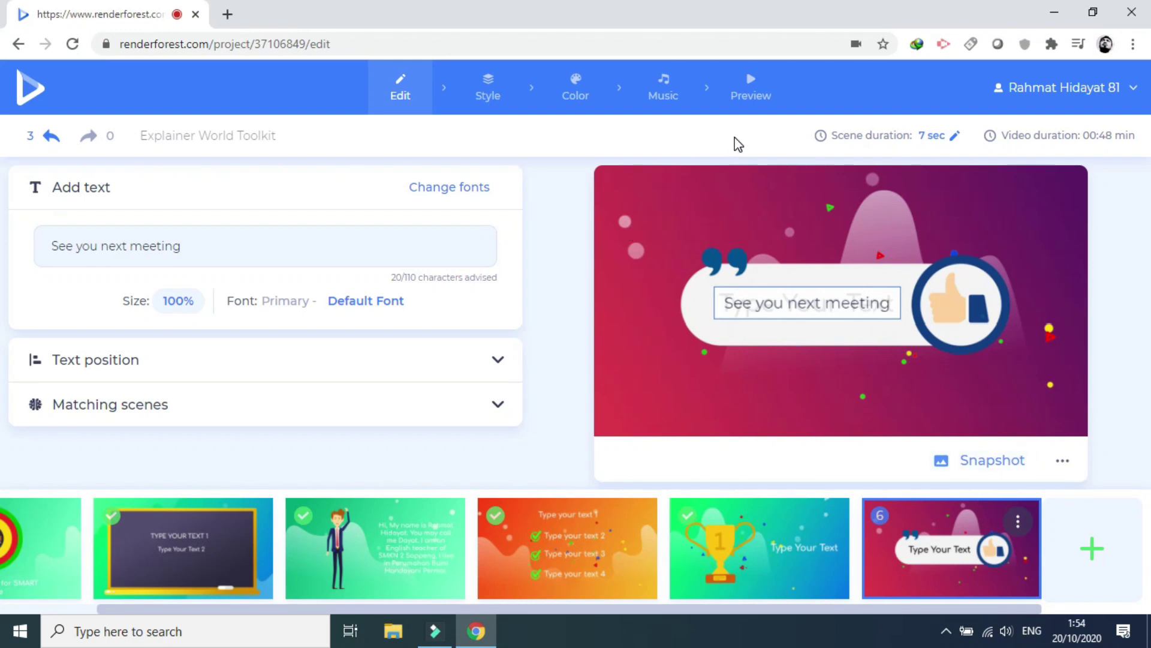
Open the Preview step to view the Free Preview and HD Export options
click(764, 90)
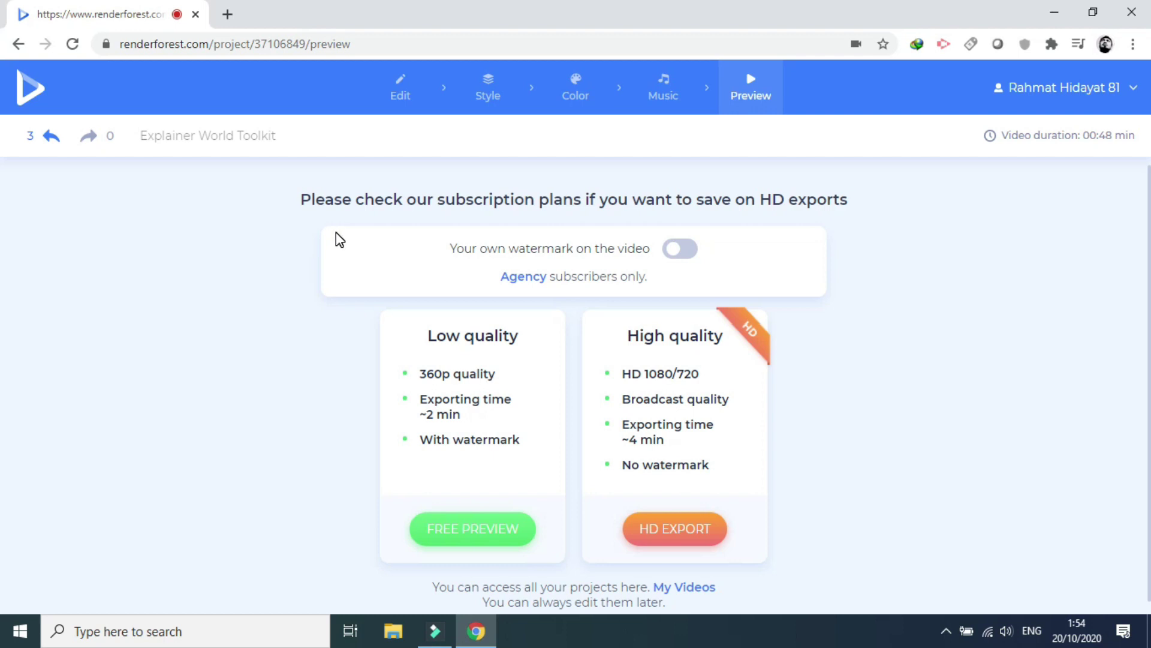
scroll(333, 238, down, 1)
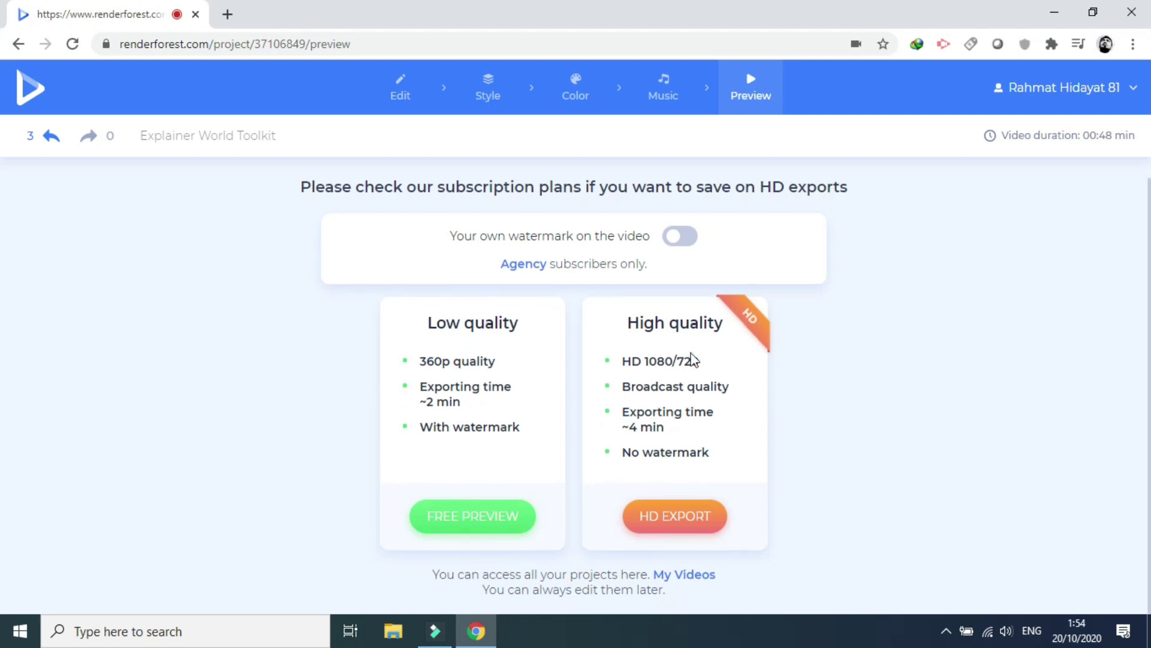
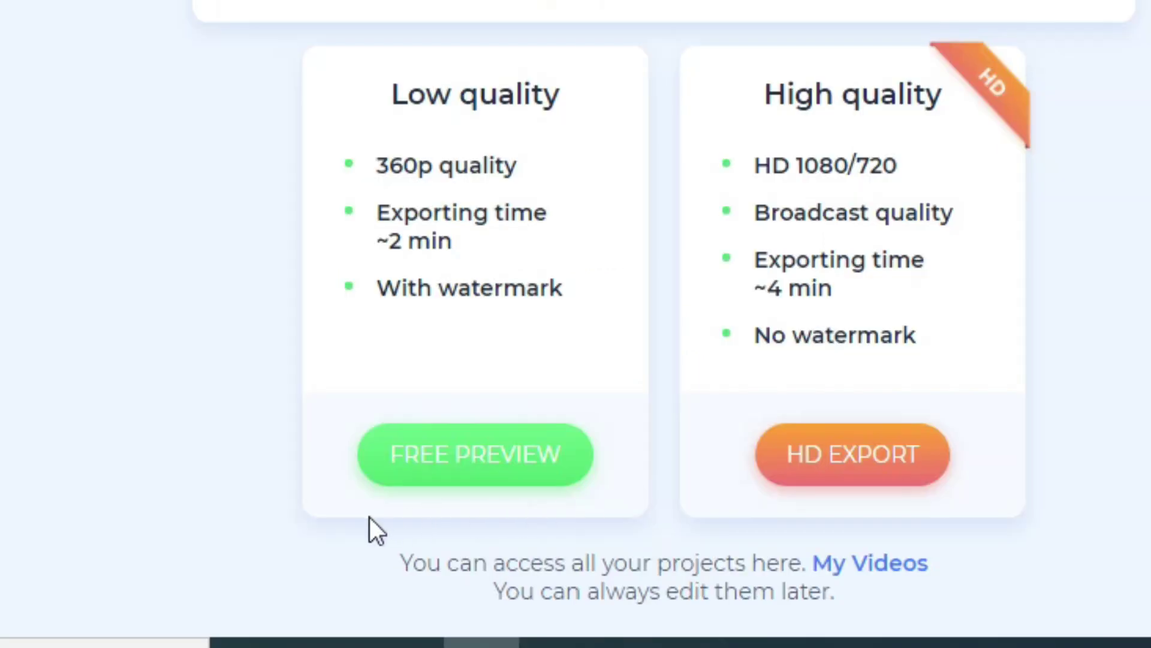
Start the free watermarked preview export and enable a browser notification for when it finishes
click(535, 483)
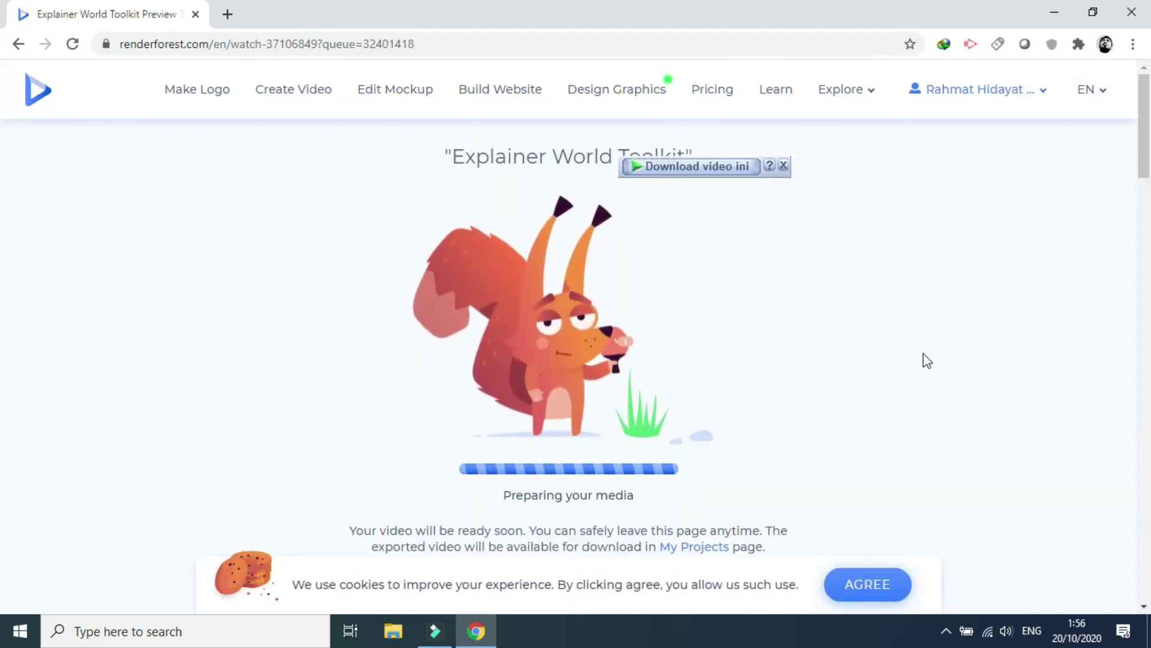
scroll(489, 431, down, 3)
click(540, 460)
scroll(488, 470, up, 2)
click(355, 71)
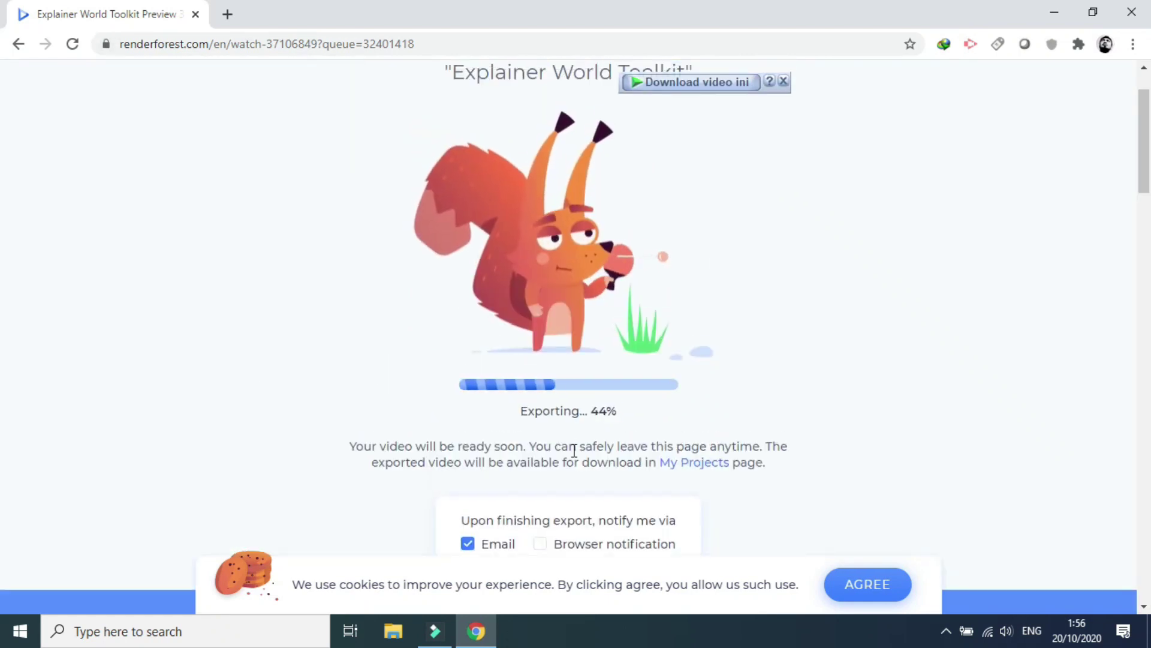
Turn off the email notification for the export, confirm the prompt, and wait for the video page
click(499, 545)
click(647, 388)
scroll(444, 516, up, 2)
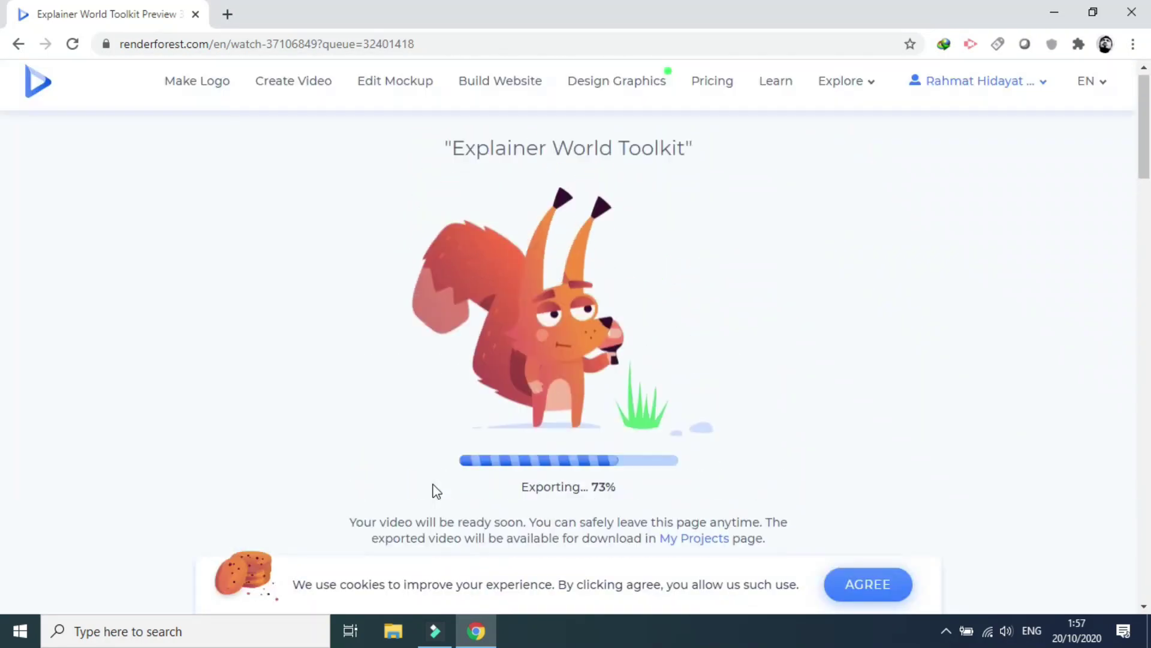
scroll(447, 488, down, 1)
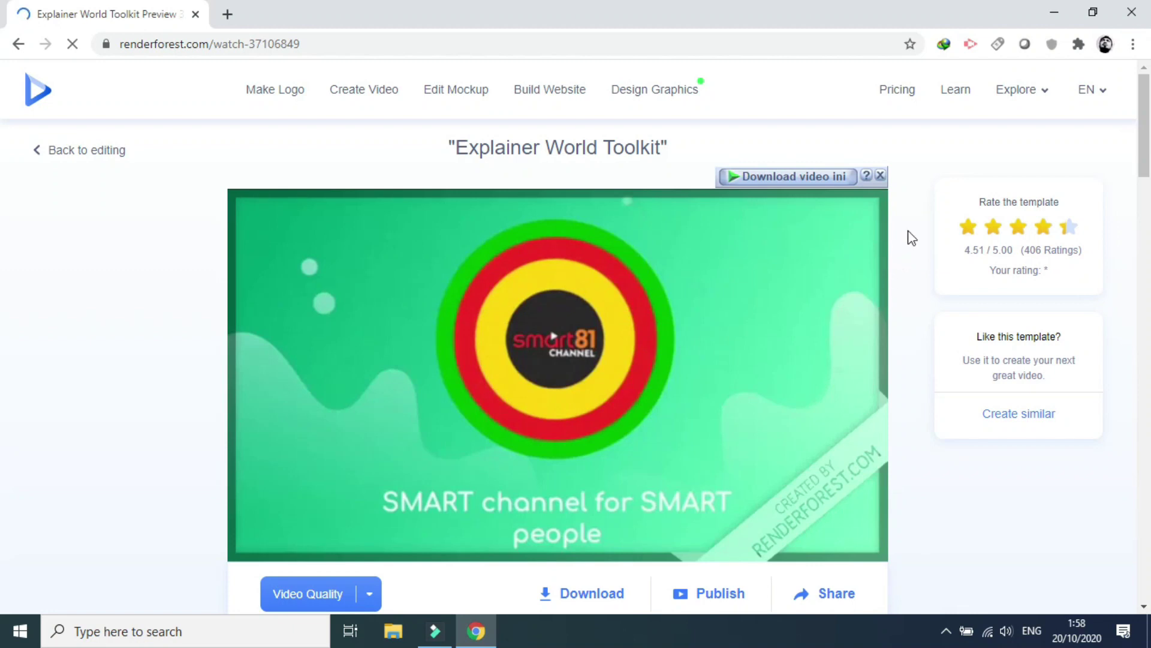
Play the Explainer World Toolkit preview to its 00:48 end on the 'See you next meeting' scene
scroll(912, 238, down, 1)
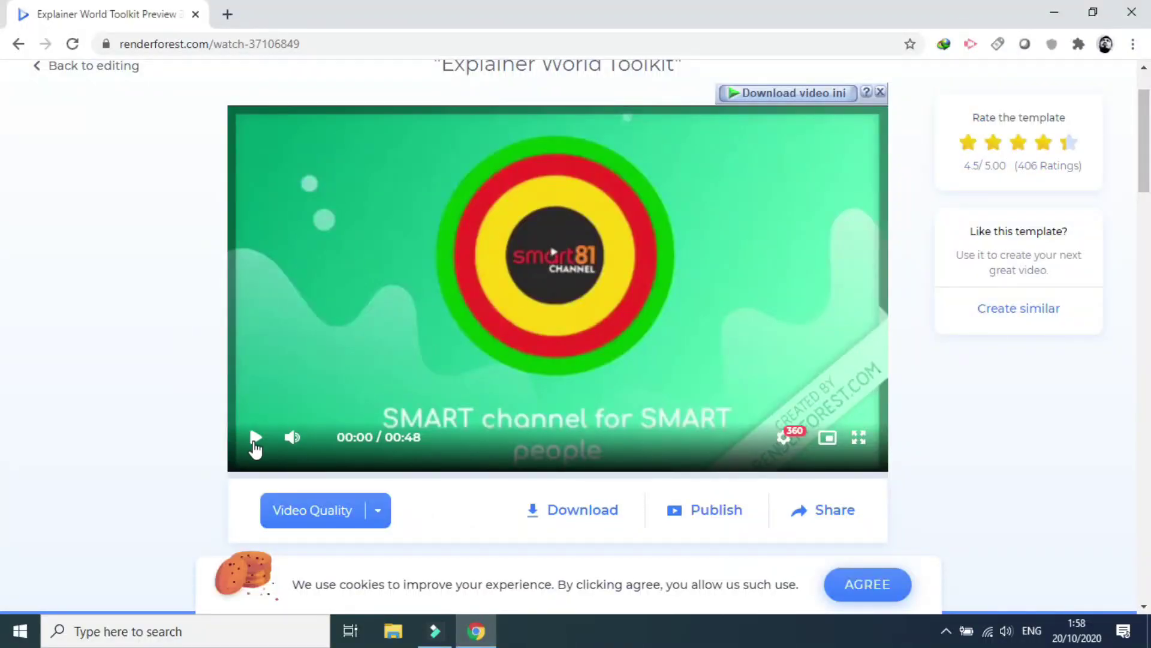
click(255, 438)
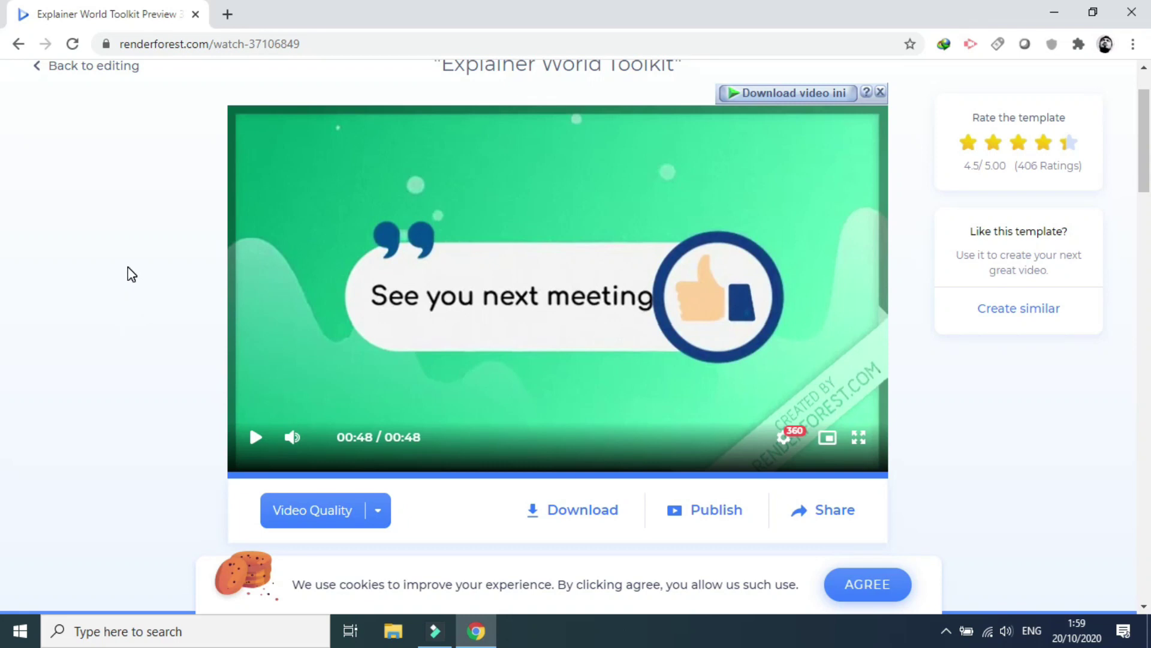
scroll(131, 274, up, 1)
scroll(131, 274, down, 2)
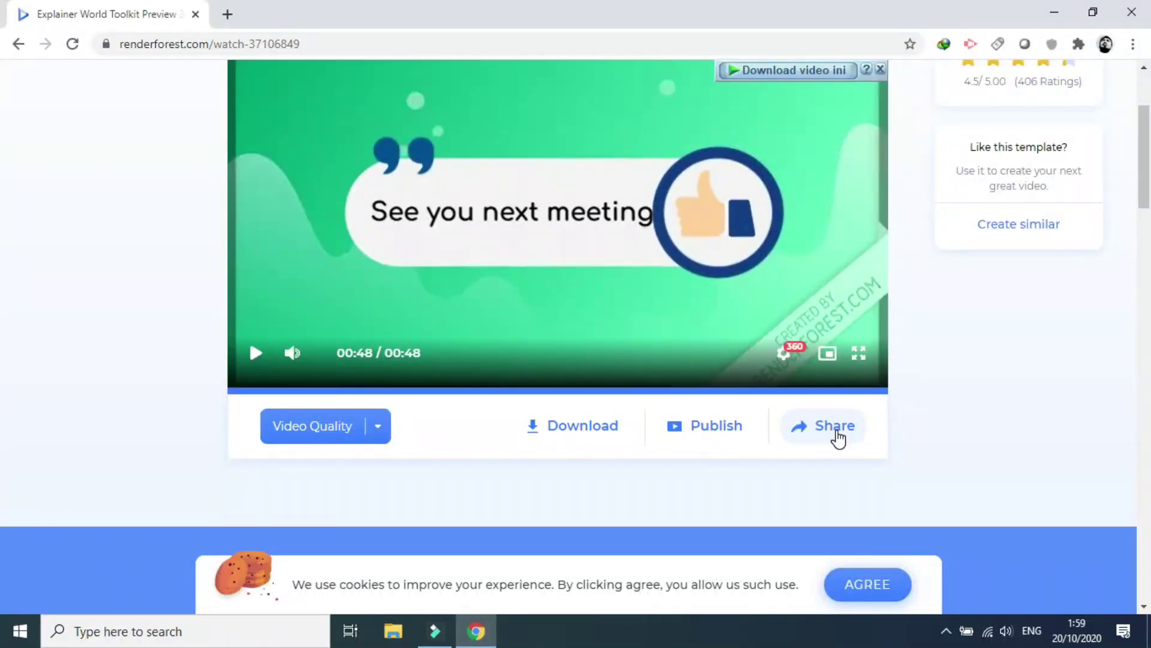
Download the preview with IDM as output_free.mp4 into Downloads\Video and open that folder
click(560, 438)
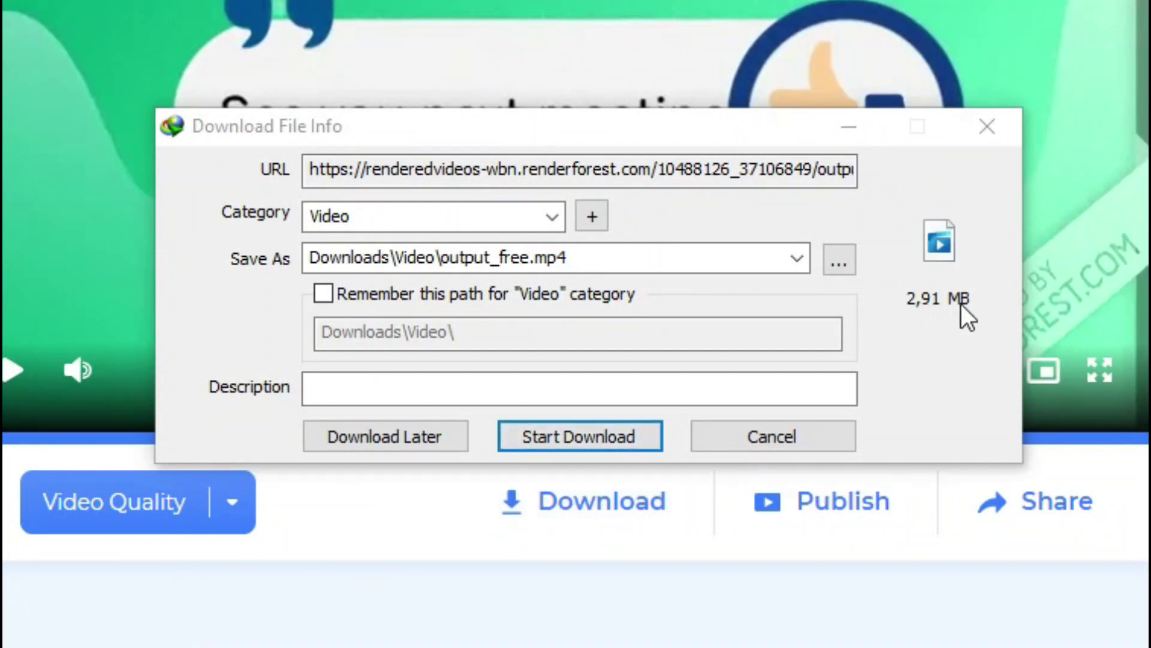
click(618, 443)
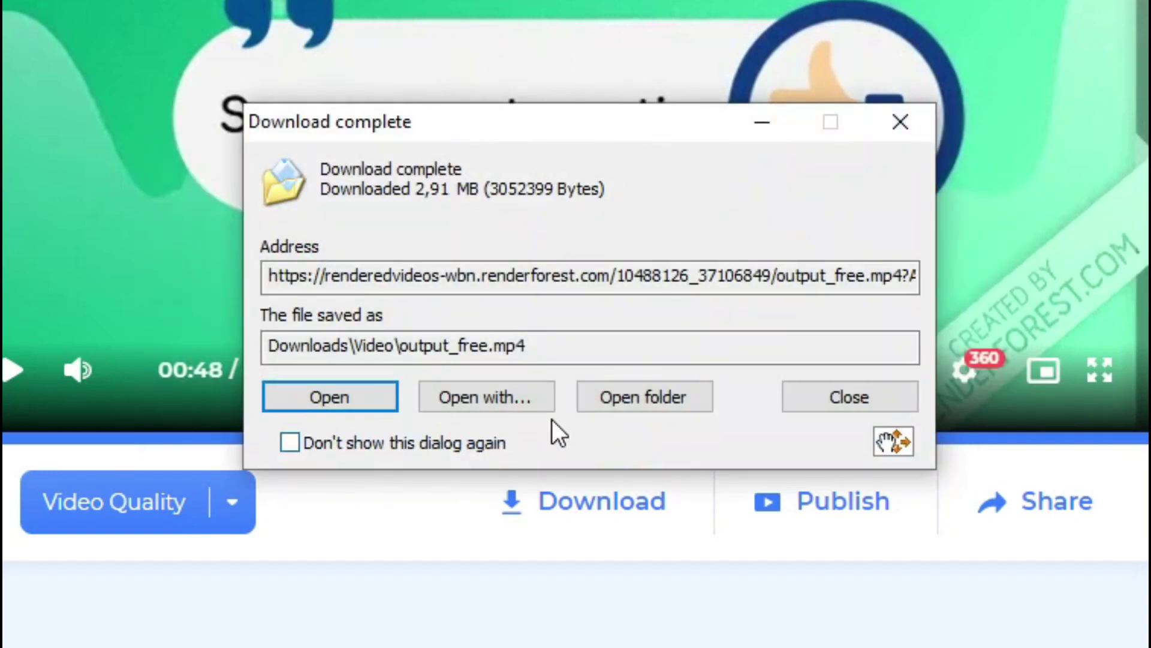
click(627, 397)
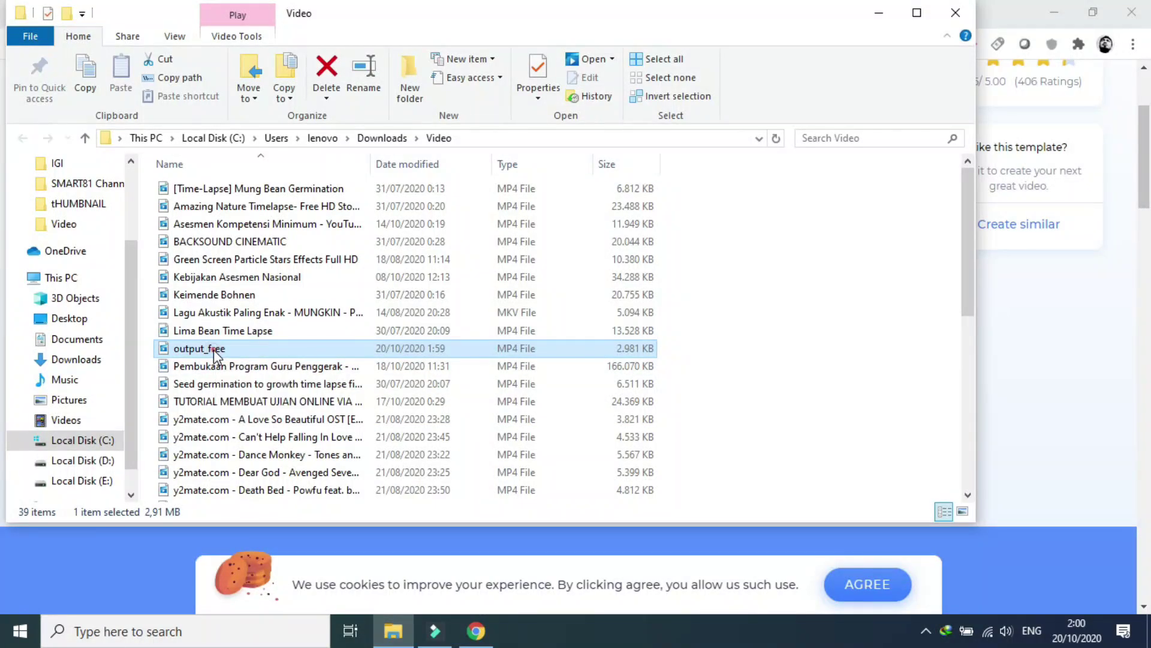
Play output_free from Downloads\Video in Films & TV
double_click(213, 351)
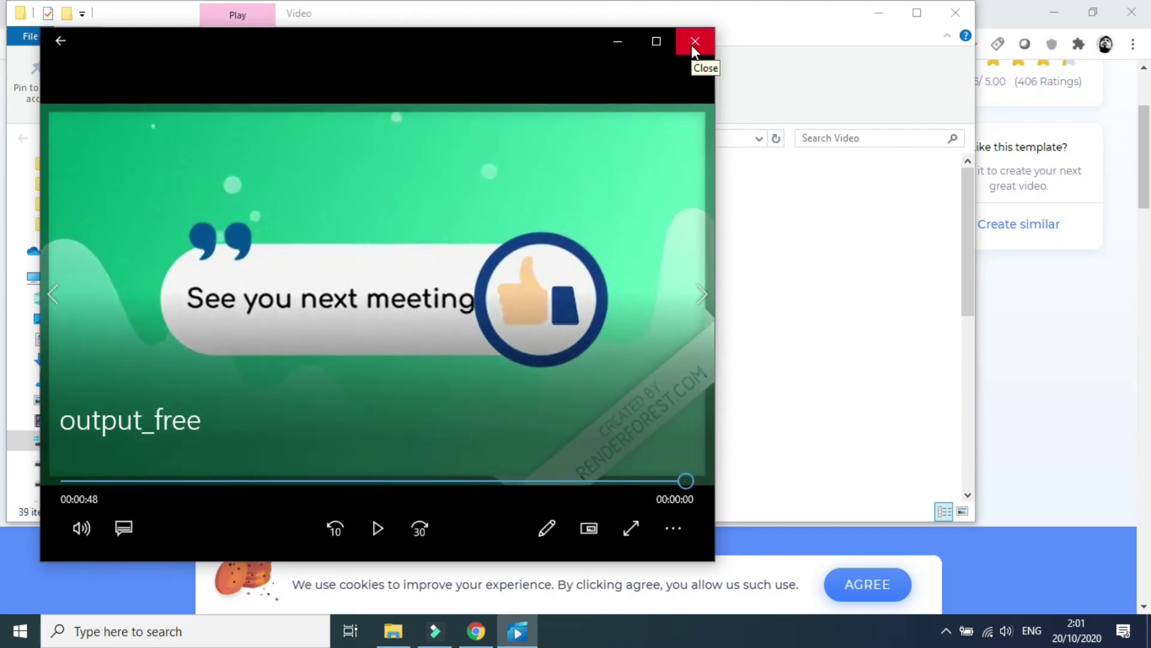
Close the Films & TV player and return to the Renderforest watch page in Chrome
click(695, 40)
click(1001, 13)
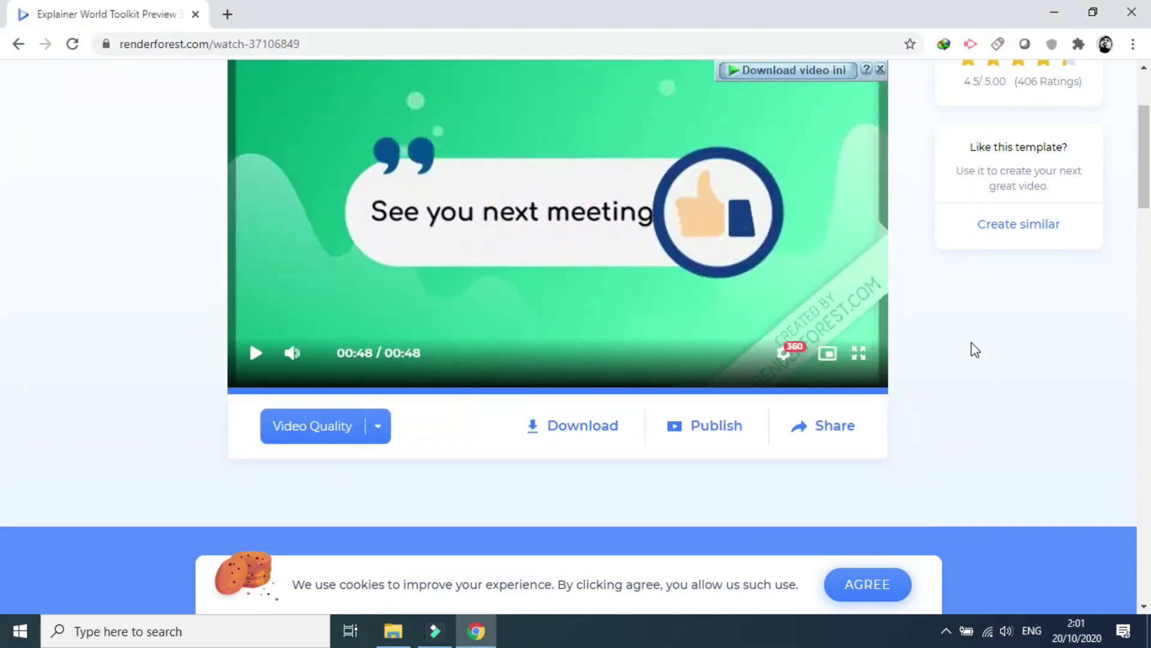
scroll(956, 390, up, 3)
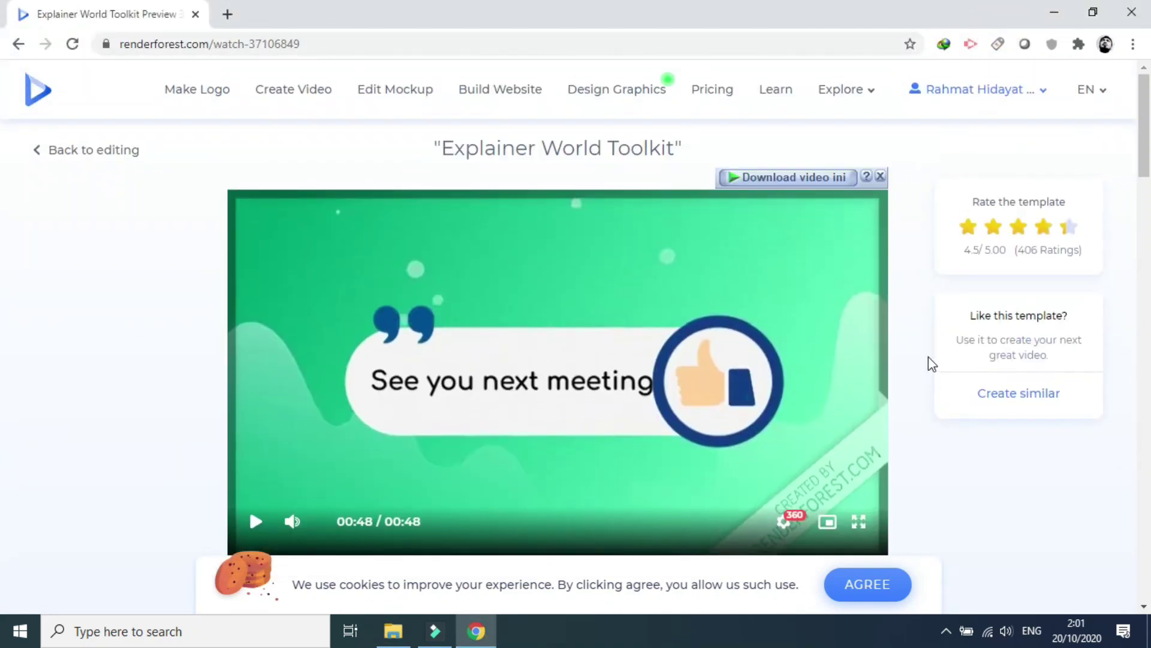
scroll(932, 364, down, 1)
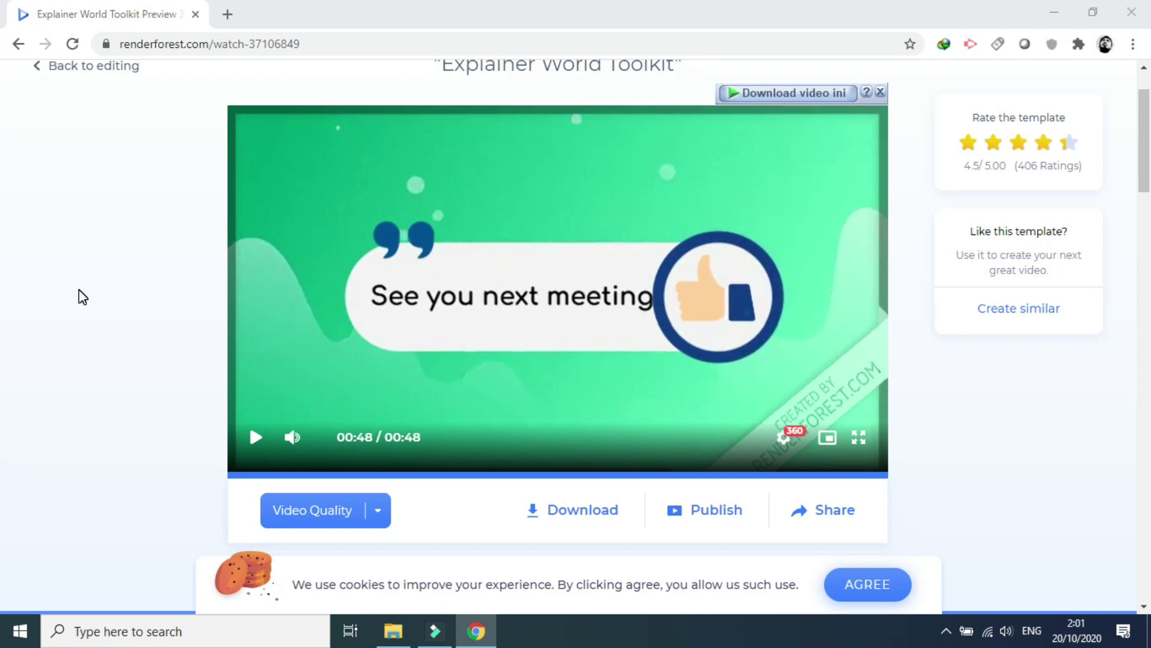
scroll(82, 296, up, 2)
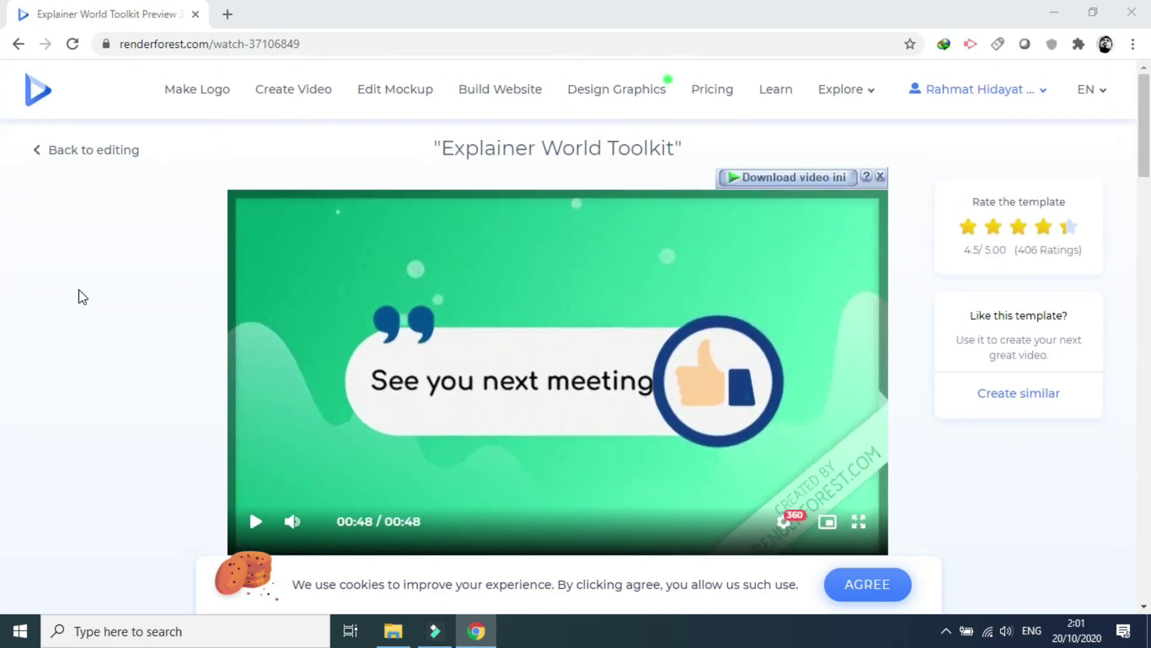
scroll(83, 296, down, 2)
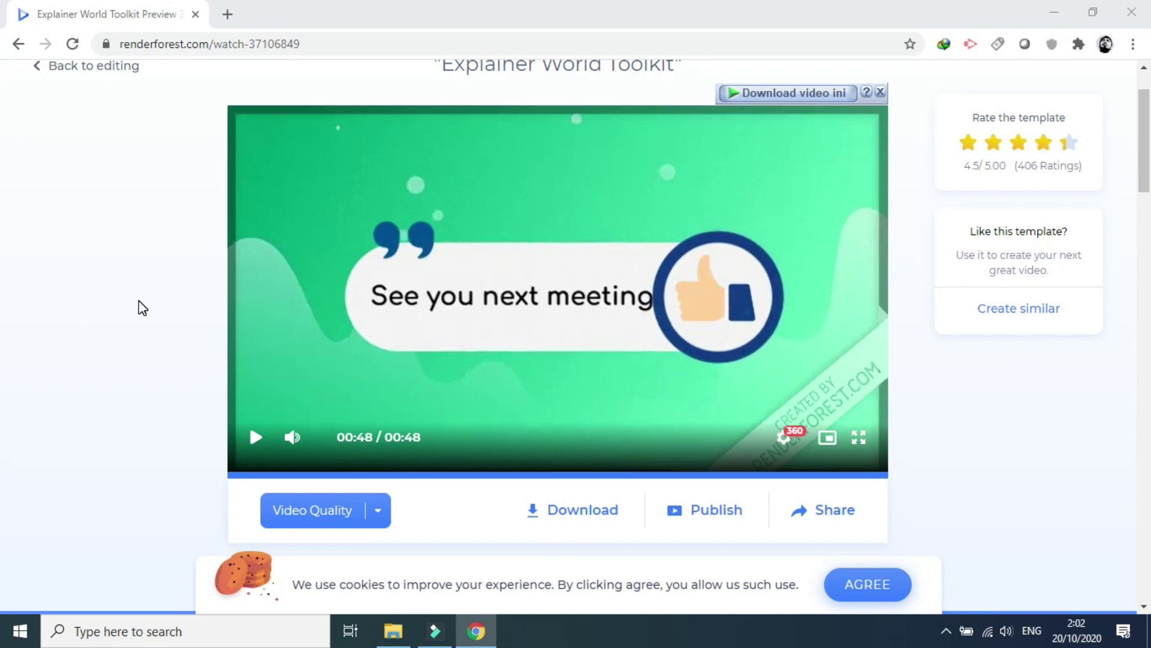
scroll(139, 300, up, 2)
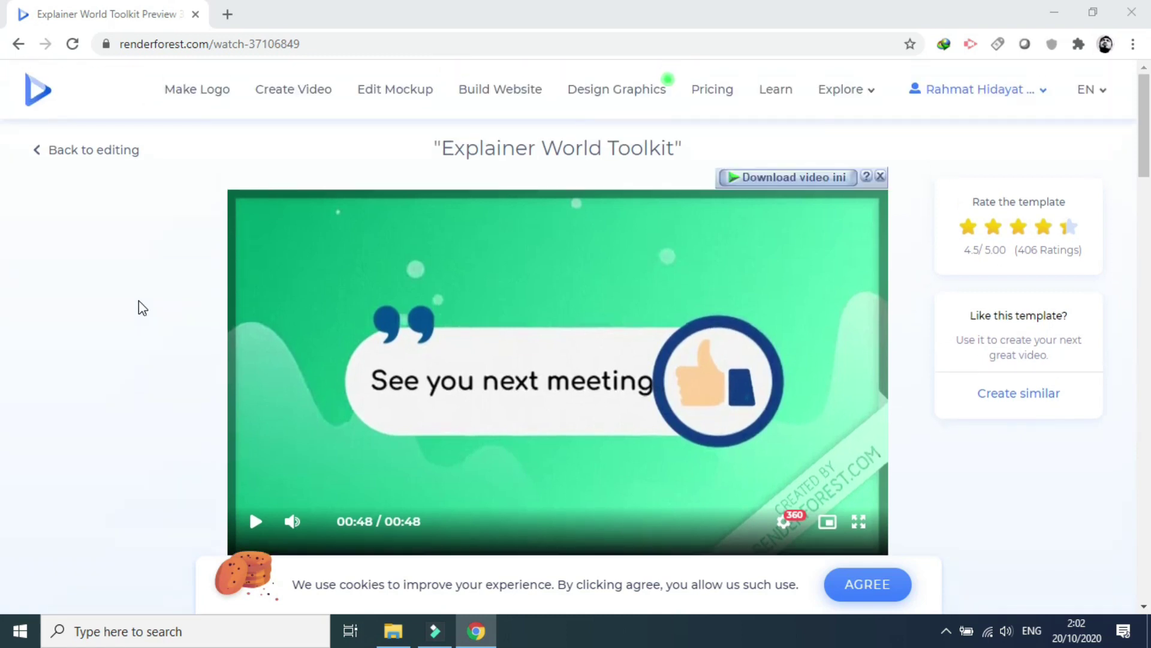
scroll(142, 307, down, 1)
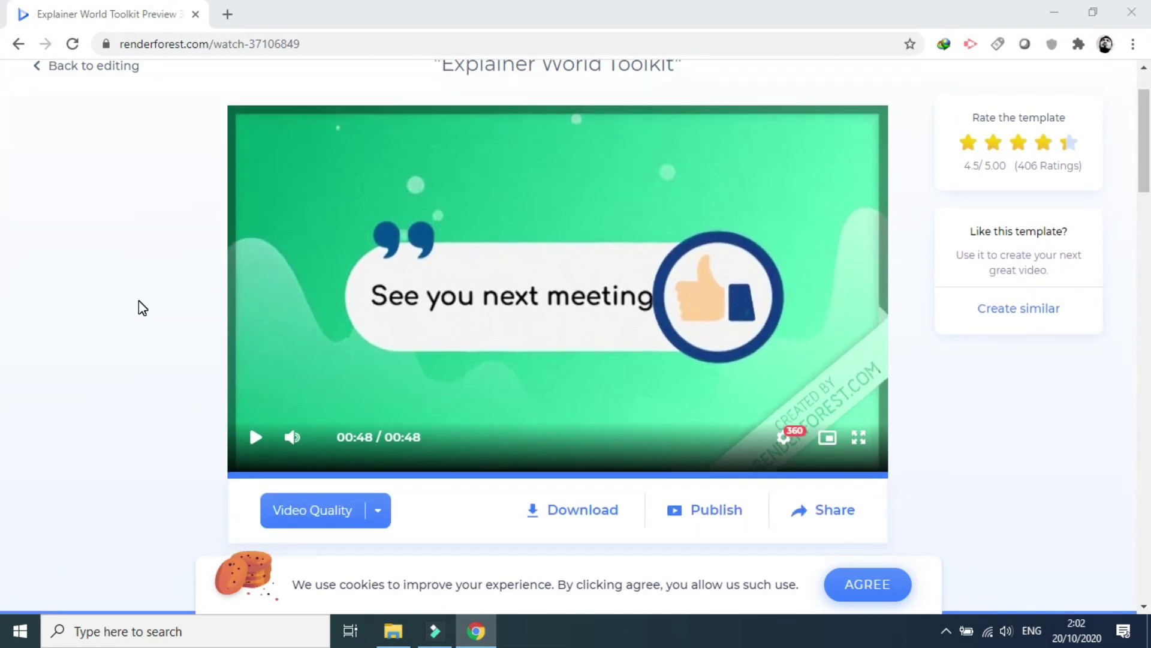